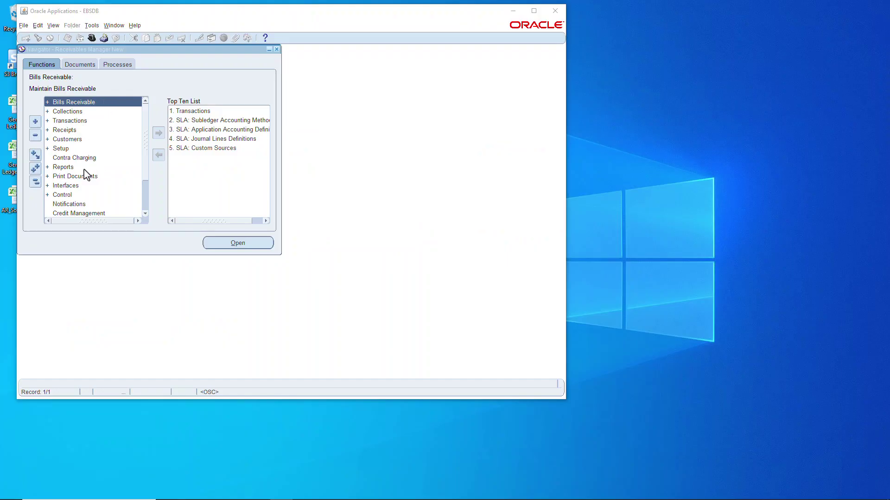
- Expand Setup > Accounting > Accounting Methods Builder > Methods and Definitions in the Navigator
{"action": "left_click", "coordinate": [65, 51]}
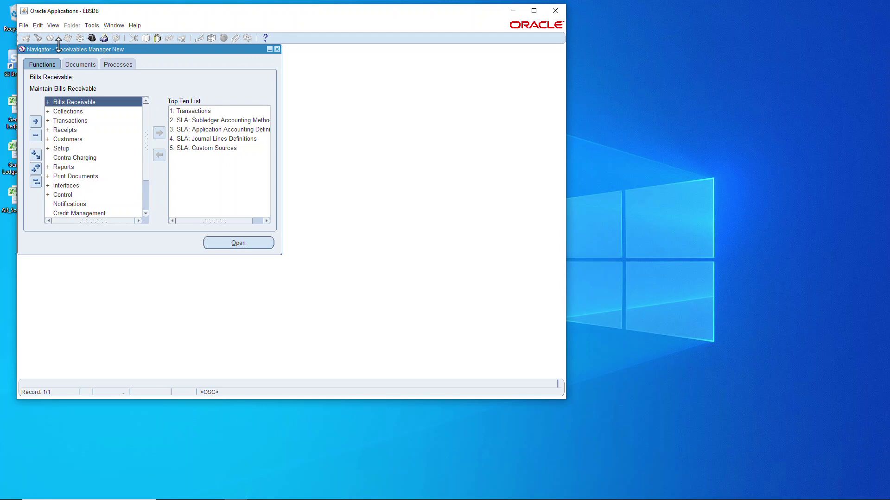
{"action": "scroll", "coordinate": [77, 172], "scroll_direction": "down", "scroll_amount": 5}
{"action": "double_click", "coordinate": [73, 104]}
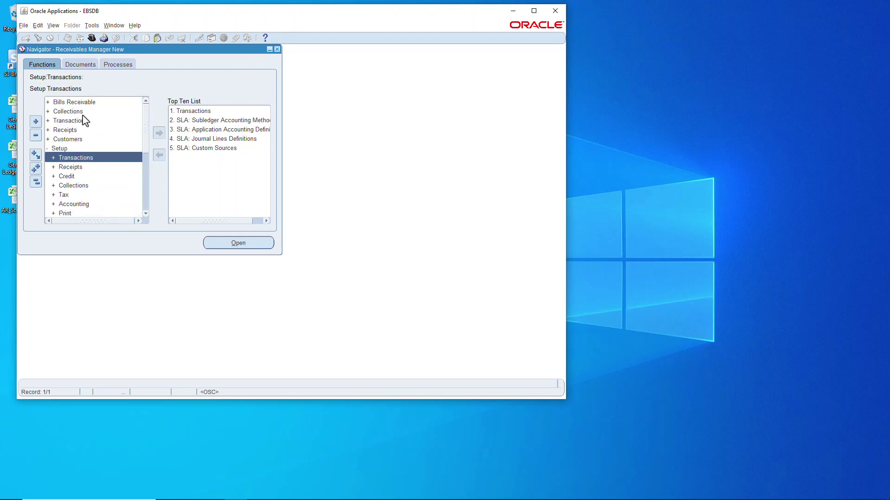
{"action": "double_click", "coordinate": [83, 204]}
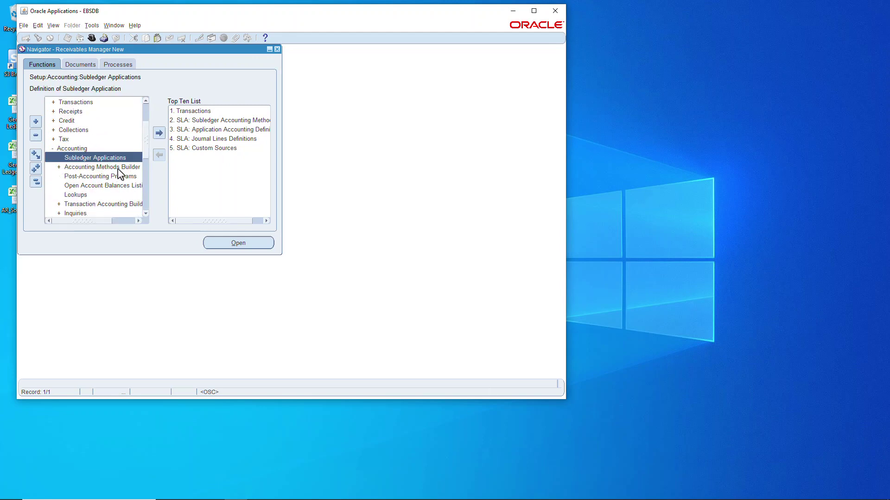
{"action": "double_click", "coordinate": [119, 169]}
{"action": "left_click", "coordinate": [146, 214]}
{"action": "left_click", "coordinate": [146, 214]}
{"action": "left_click", "coordinate": [146, 214]}
{"action": "left_click", "coordinate": [146, 213]}
{"action": "left_click", "coordinate": [146, 214]}
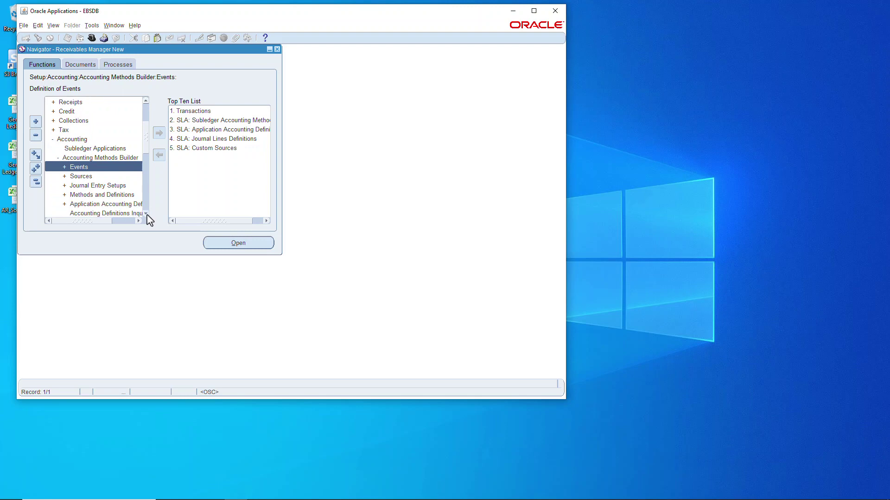
{"action": "left_click", "coordinate": [145, 213]}
{"action": "left_click", "coordinate": [146, 213]}
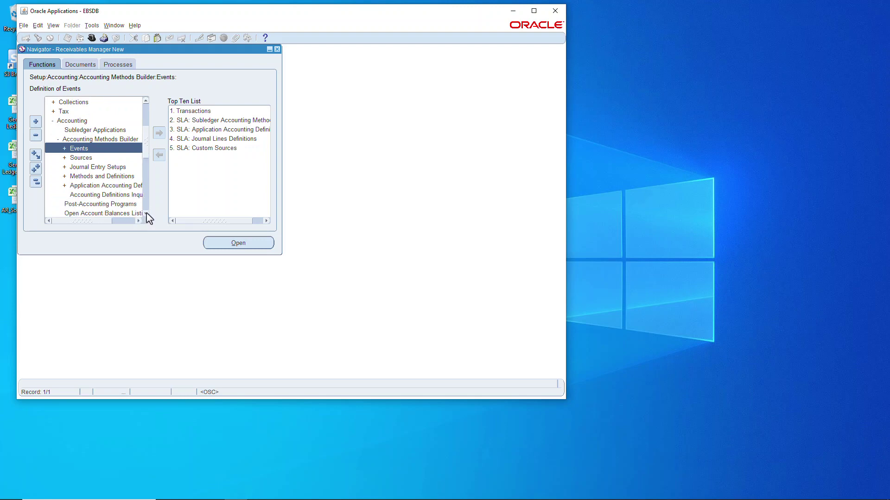
{"action": "double_click", "coordinate": [115, 178]}
{"action": "left_click", "coordinate": [146, 214]}
{"action": "left_click", "coordinate": [146, 214]}
{"action": "left_click", "coordinate": [146, 214]}
{"action": "left_click", "coordinate": [146, 214]}
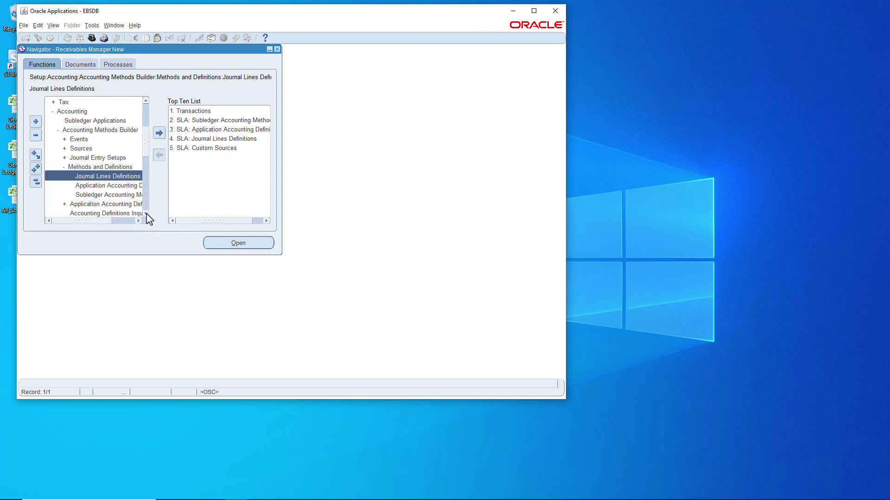
- Browse the Methods and Definitions functions, then expand Sources and select Custom Sources
{"action": "left_click", "coordinate": [99, 195]}
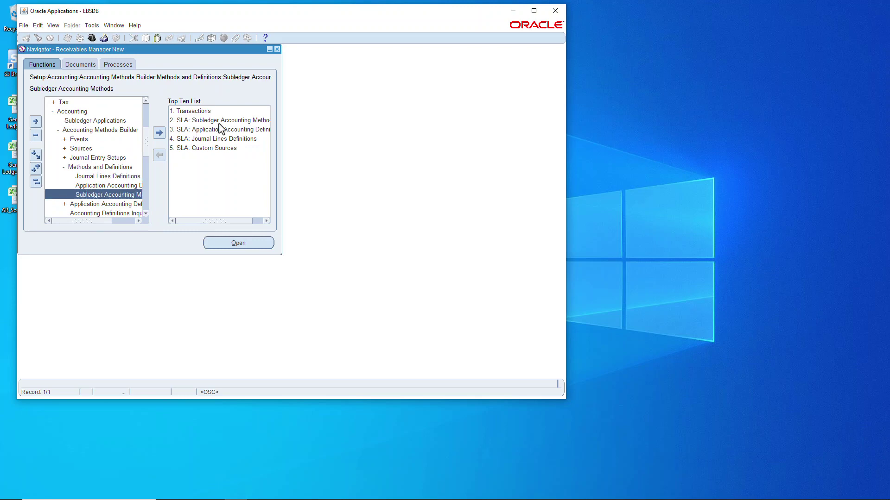
{"action": "left_click", "coordinate": [120, 186]}
{"action": "left_click", "coordinate": [118, 176]}
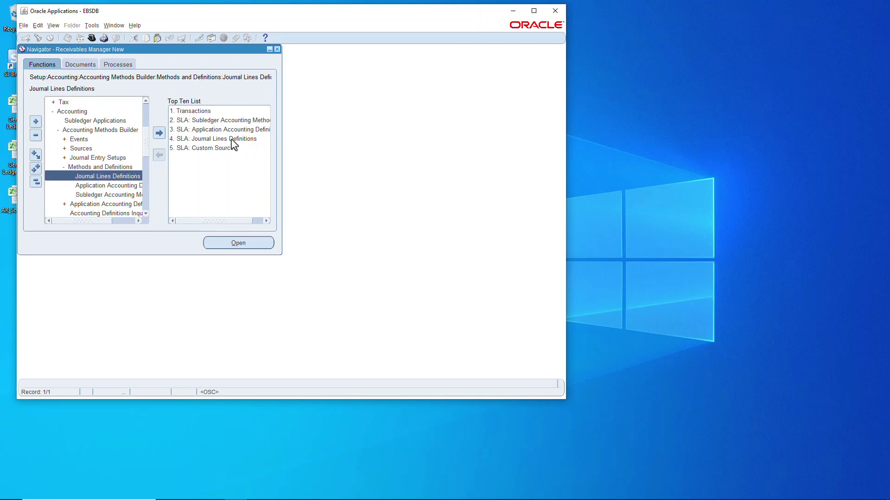
{"action": "left_click", "coordinate": [209, 149]}
{"action": "scroll", "coordinate": [108, 139], "scroll_direction": "up", "scroll_amount": 1}
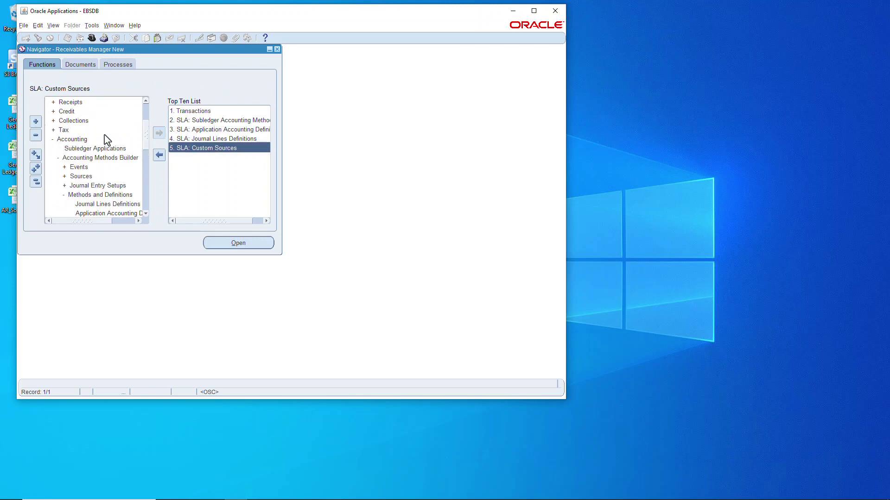
{"action": "double_click", "coordinate": [71, 177]}
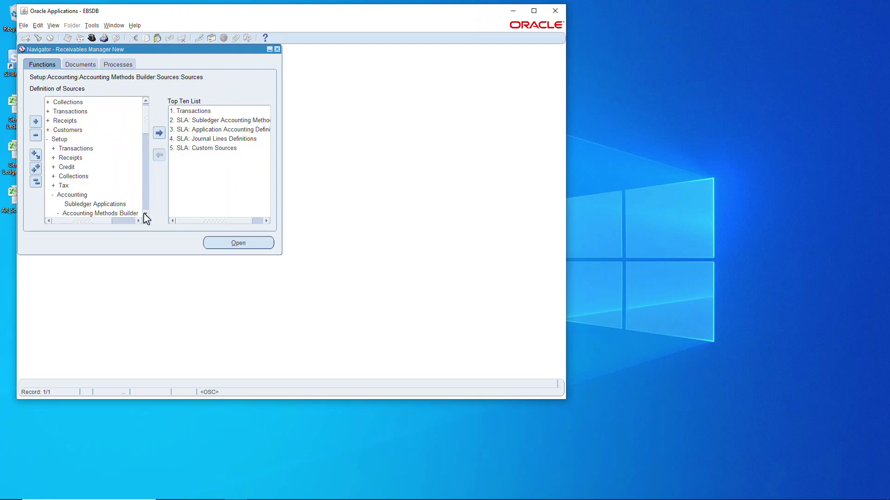
{"action": "scroll", "coordinate": [88, 176], "scroll_direction": "down", "scroll_amount": 3}
{"action": "left_click", "coordinate": [97, 185]}
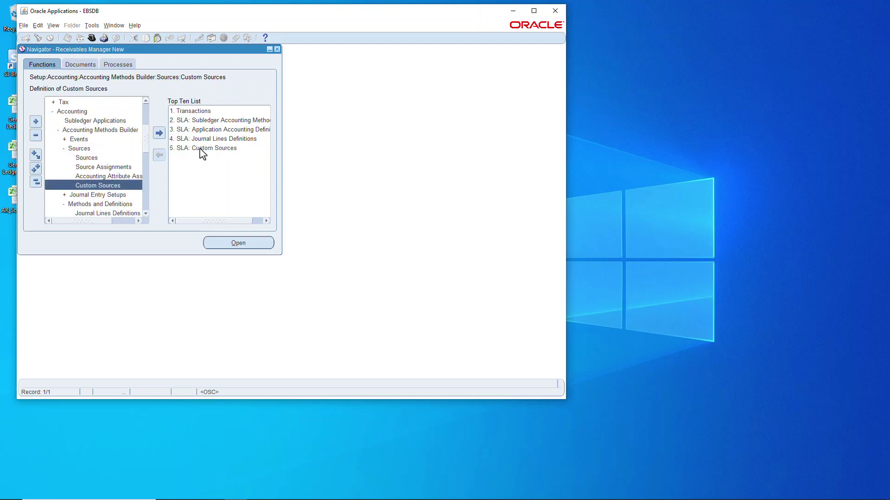
- Launch Subledger Accounting Methods and find the STANDARD_ACCRUAL method
{"action": "left_click", "coordinate": [227, 121]}
{"action": "left_click", "coordinate": [242, 243]}
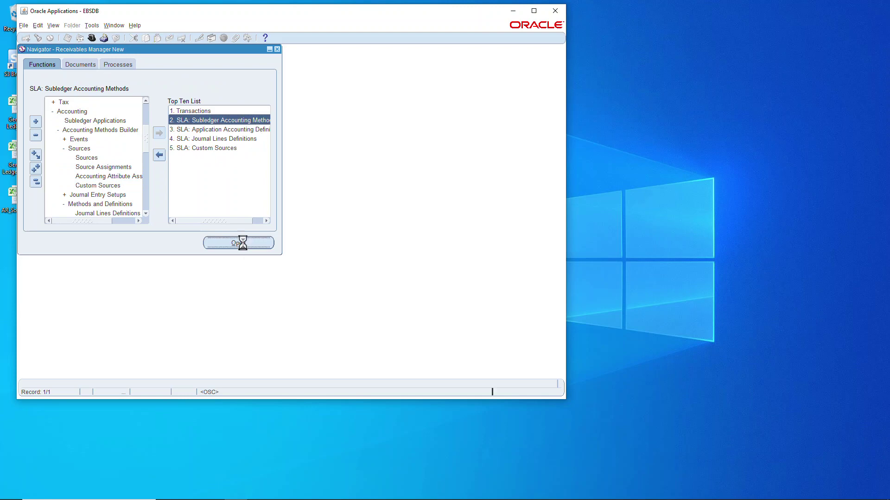
{"action": "left_click", "coordinate": [146, 132]}
{"action": "type", "text": "STAND"}
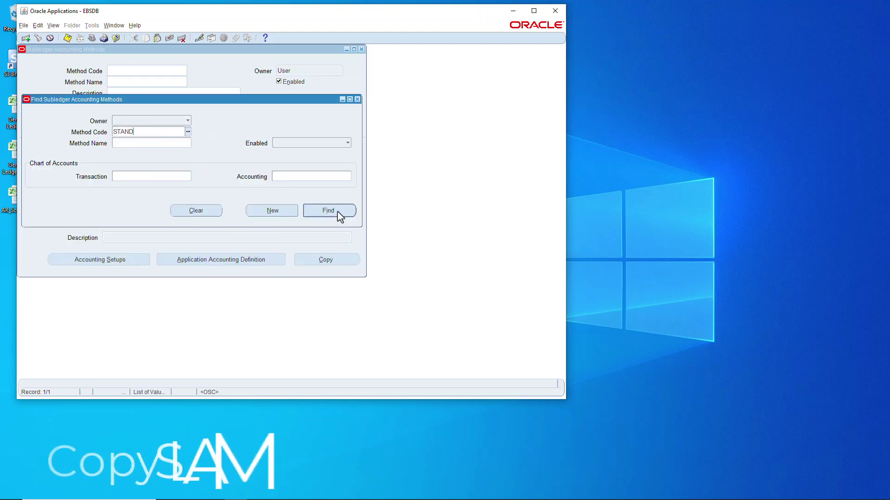
{"action": "left_click", "coordinate": [336, 213]}
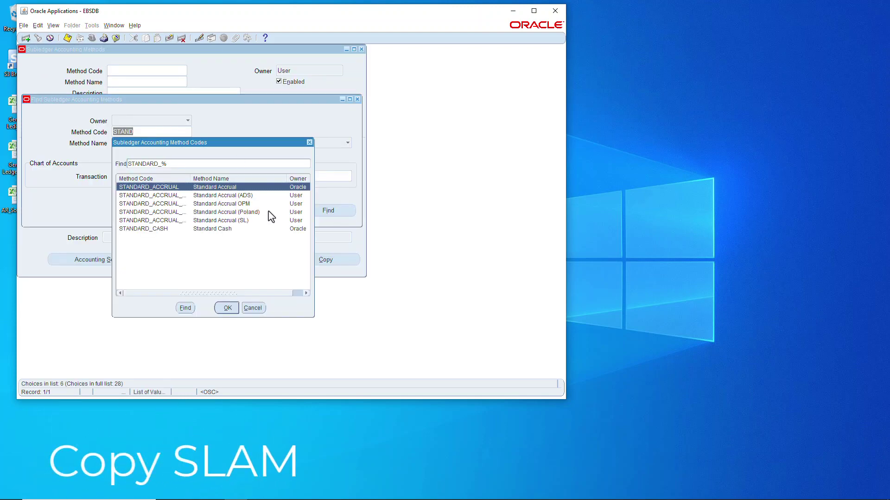
{"action": "left_click", "coordinate": [231, 308]}
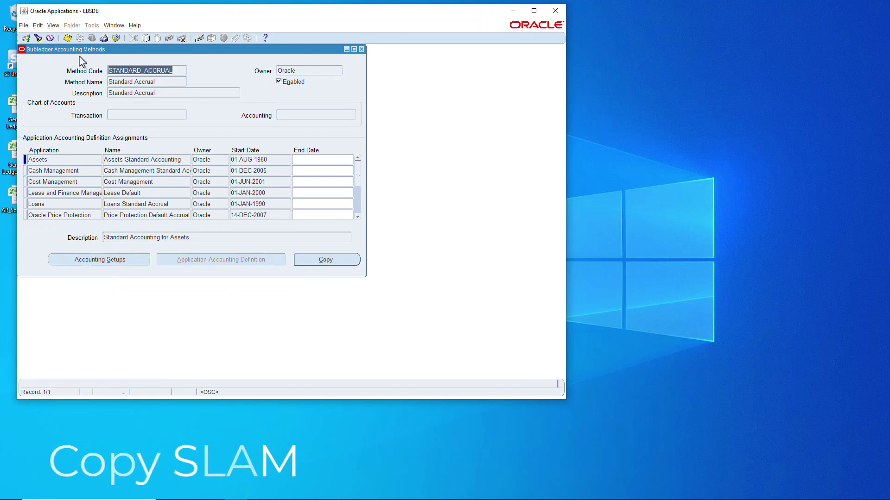
- Copy it as MKR_STANDARD_ACCRUAL on MAKRO Accounting Flex and select the Receivables assignment
{"action": "left_click", "coordinate": [327, 260]}
{"action": "type", "text": "MKR_"}
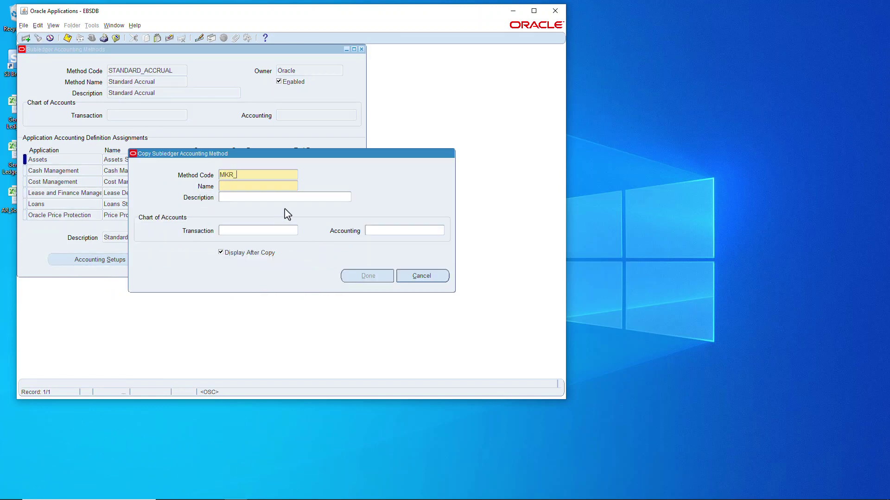
{"action": "key", "text": "ctrl+v"}
{"action": "key", "text": "Tab"}
{"action": "type", "text": "MKR"}
{"action": "key", "text": "ctrl+v"}
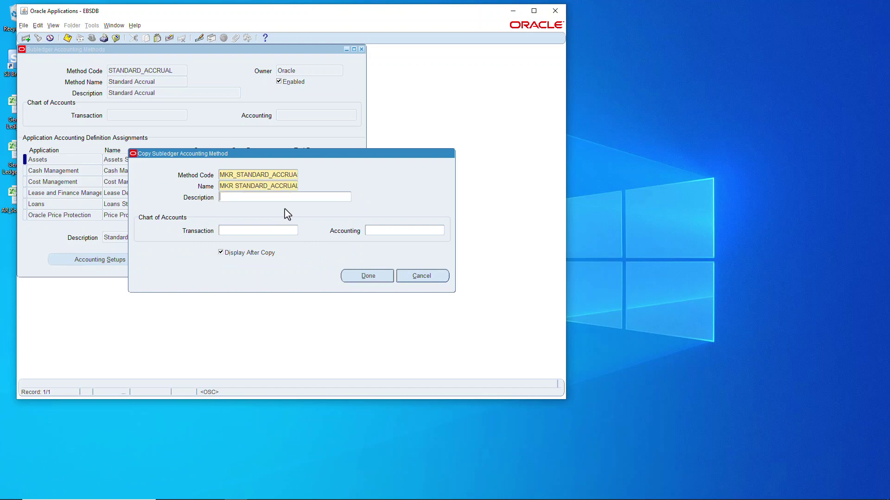
{"action": "key", "text": "ctrl+v"}
{"action": "left_click", "coordinate": [381, 232]}
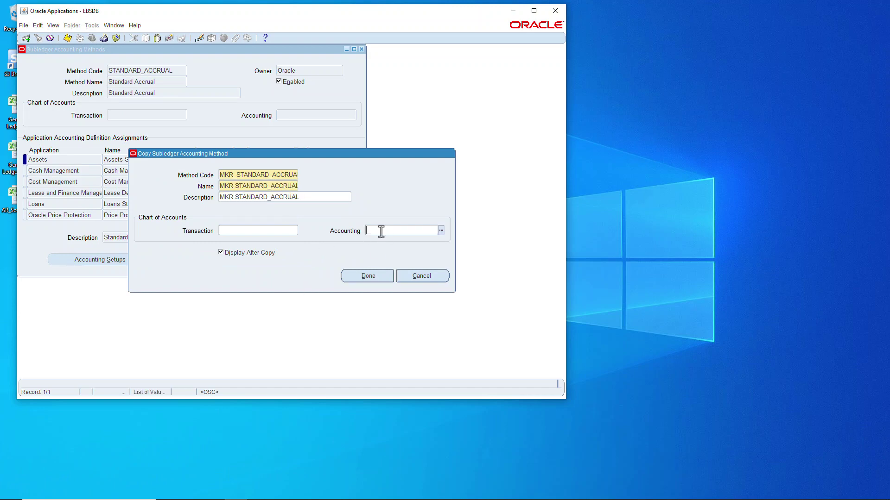
{"action": "type", "text": "MAK"}
{"action": "key", "text": "Tab"}
{"action": "left_click", "coordinate": [368, 277]}
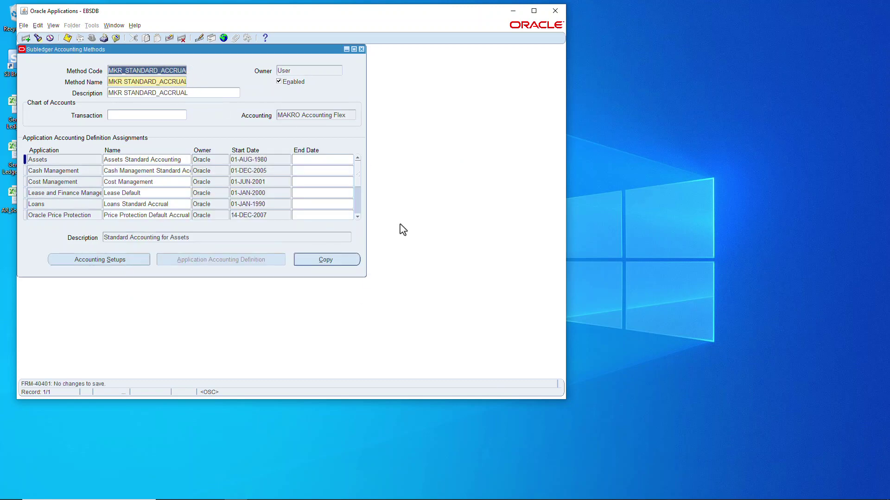
{"action": "left_click", "coordinate": [357, 216]}
{"action": "left_click", "coordinate": [179, 206]}
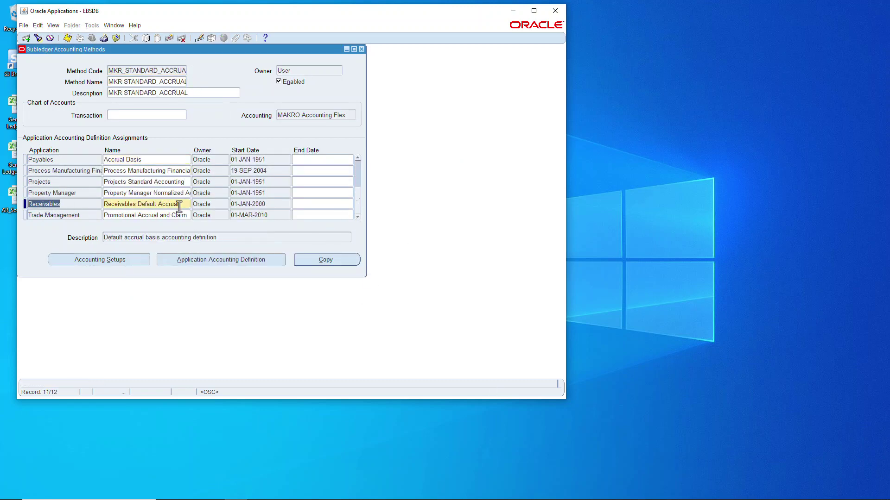
- Copy the Receivables Default Accrual definition as MKR_AR_DEFAULT_ACCRUAL on MAKRO Accounting Flex and save
{"action": "left_click", "coordinate": [251, 263]}
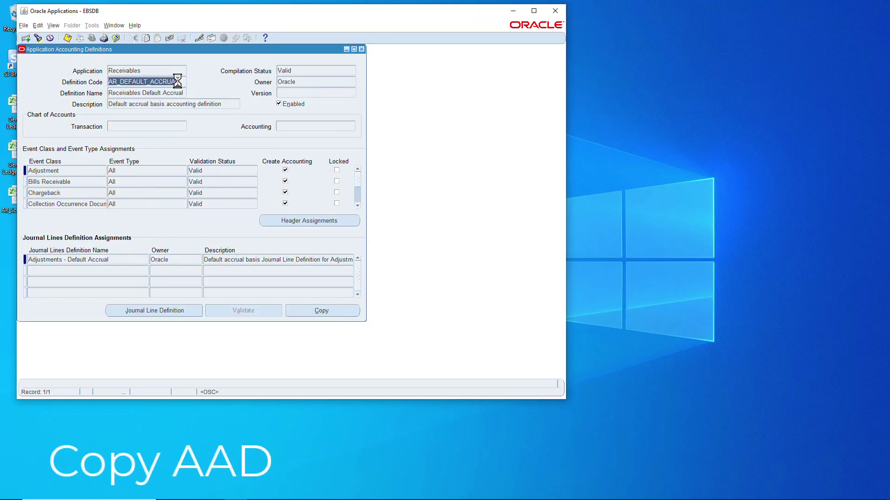
{"action": "left_click", "coordinate": [322, 311]}
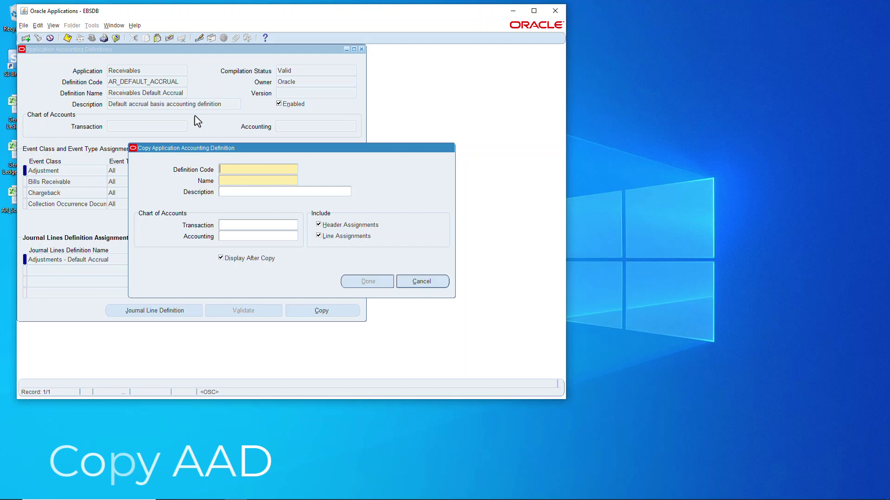
{"action": "type", "text": "MKR_"}
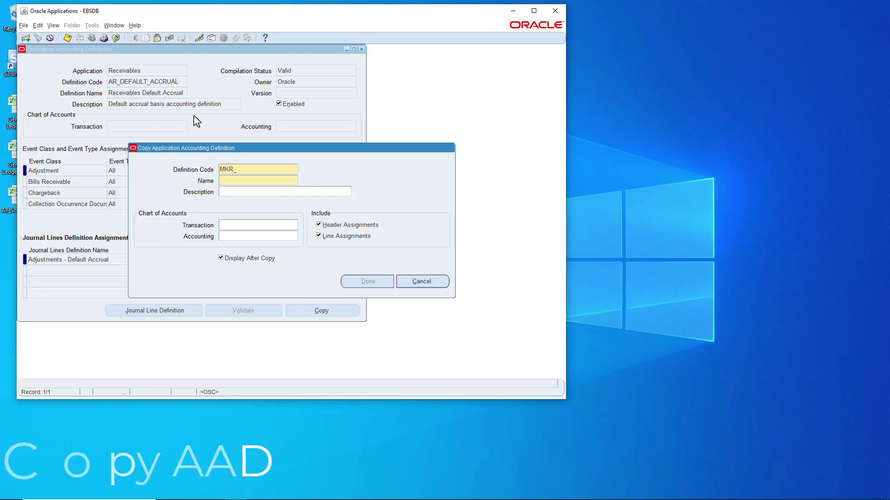
{"action": "key", "text": "ctrl+v"}
{"action": "key", "text": "Tab"}
{"action": "type", "text": "MKR"}
{"action": "key", "text": "ctrl+v"}
{"action": "key", "text": "Tab"}
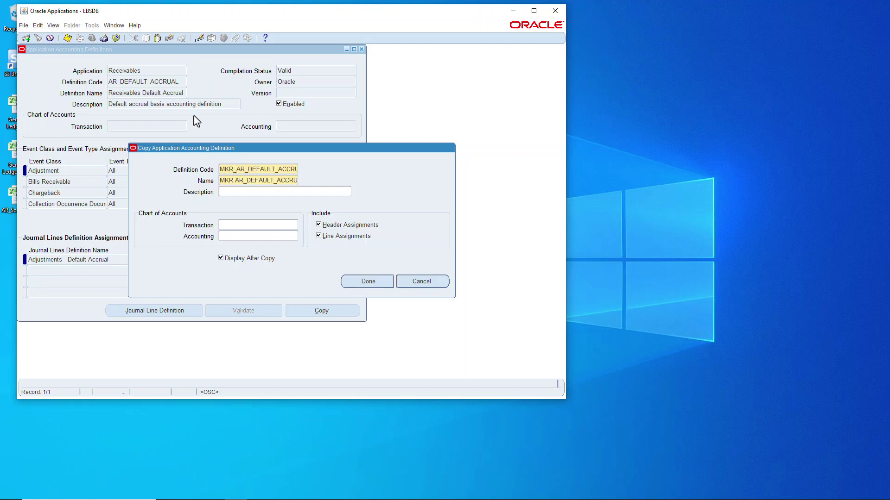
{"action": "type", "text": "MKR"}
{"action": "key", "text": "ctrl+v"}
{"action": "key", "text": "Tab"}
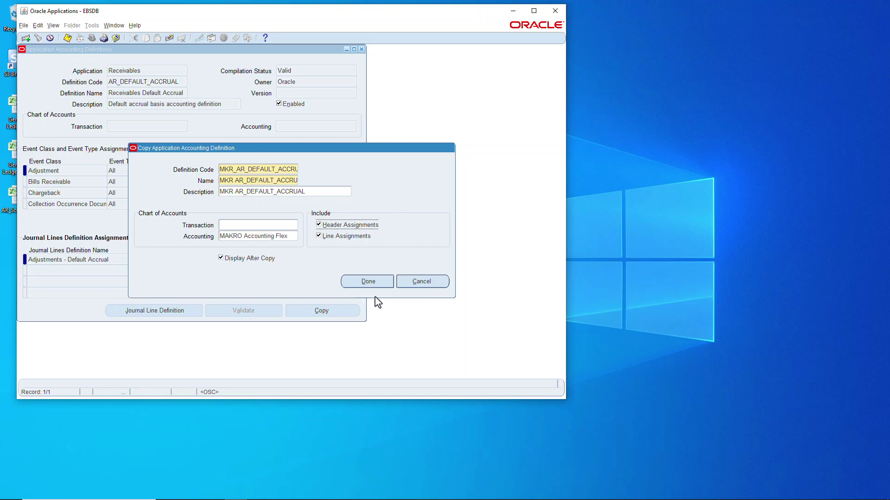
{"action": "left_click", "coordinate": [369, 281]}
{"action": "left_click", "coordinate": [67, 38]}
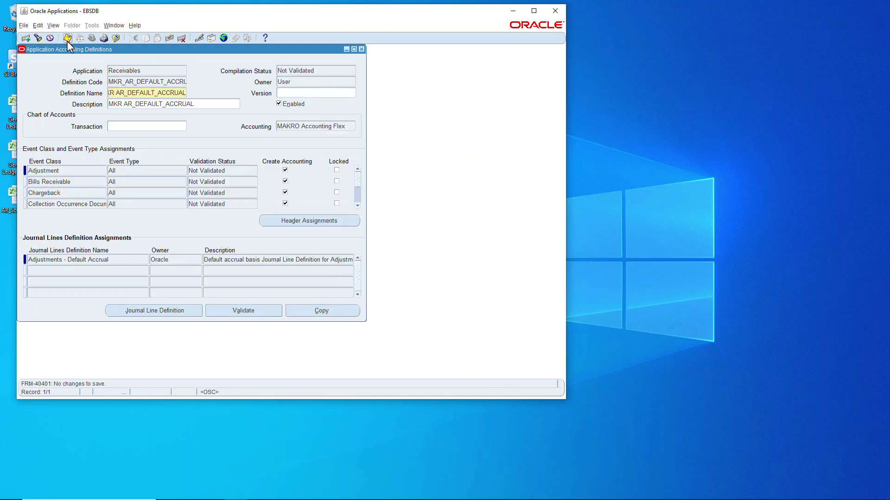
- Select the Invoice event class and open its Invoices - Default Accrual journal lines definition
{"action": "left_click", "coordinate": [77, 171]}
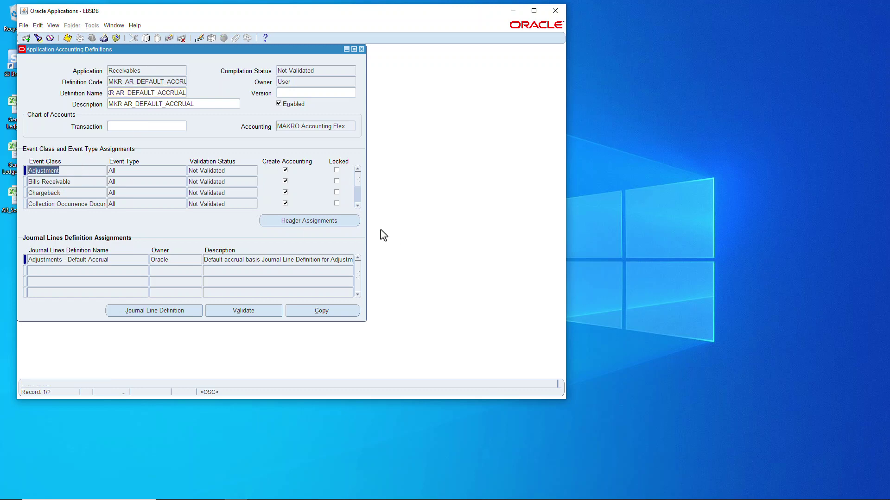
{"action": "left_click", "coordinate": [357, 205]}
{"action": "left_click", "coordinate": [358, 206]}
{"action": "left_click", "coordinate": [358, 205]}
{"action": "left_click", "coordinate": [83, 193]}
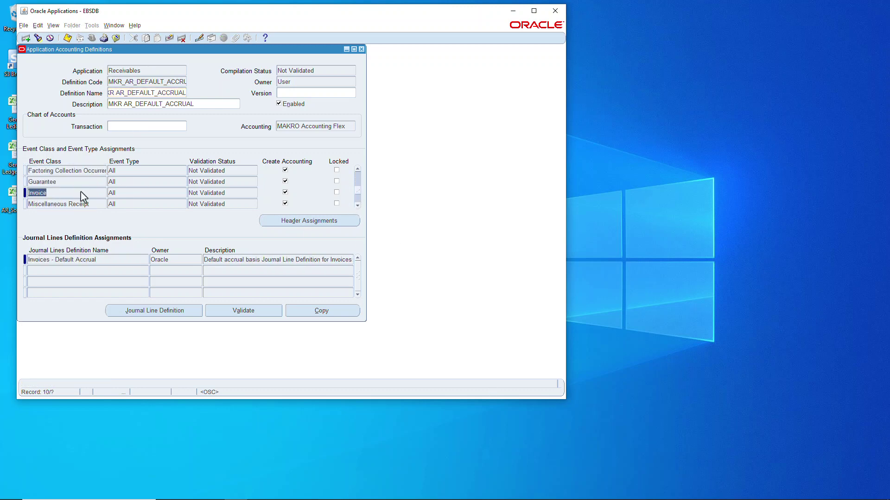
{"action": "left_click", "coordinate": [226, 315]}
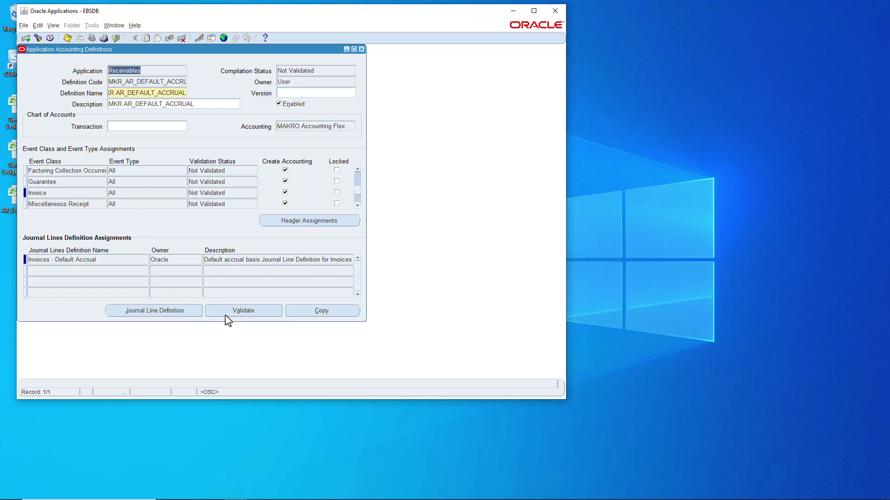
{"action": "left_click", "coordinate": [187, 309]}
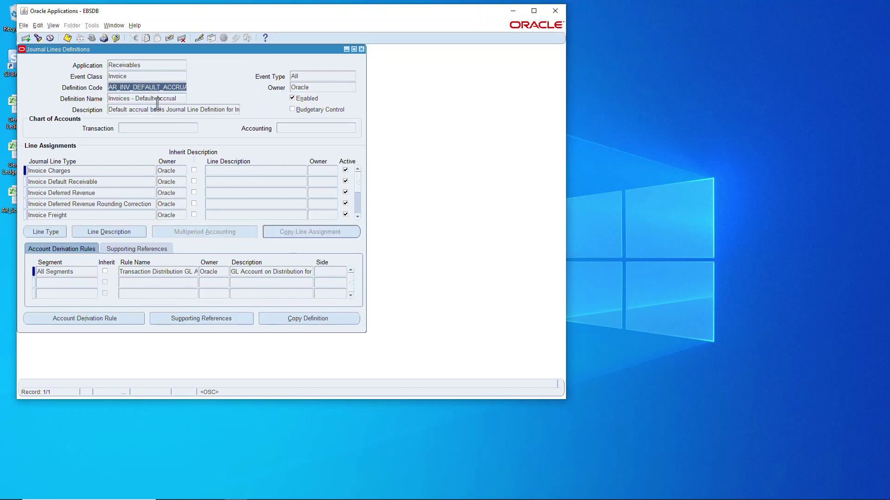
- Copy the definition as MKR_AR_INV_DEFAULT_ACCRUAL with MKR name and description on MAKRO Accounting Flex, and save
{"action": "left_click", "coordinate": [323, 319]}
{"action": "type", "text": "MKR_"}
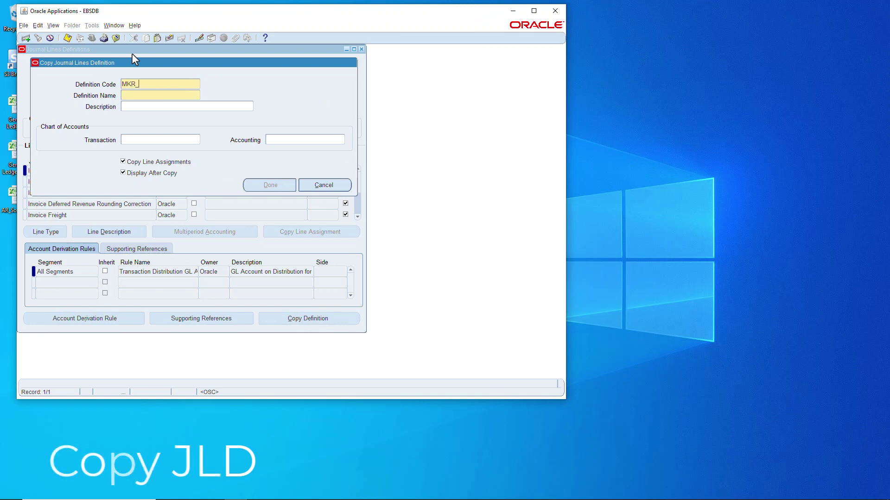
{"action": "key", "text": "ctrl+v"}
{"action": "key", "text": "Tab"}
{"action": "type", "text": "MKR"}
{"action": "key", "text": "ctrl+v"}
{"action": "key", "text": "Tab"}
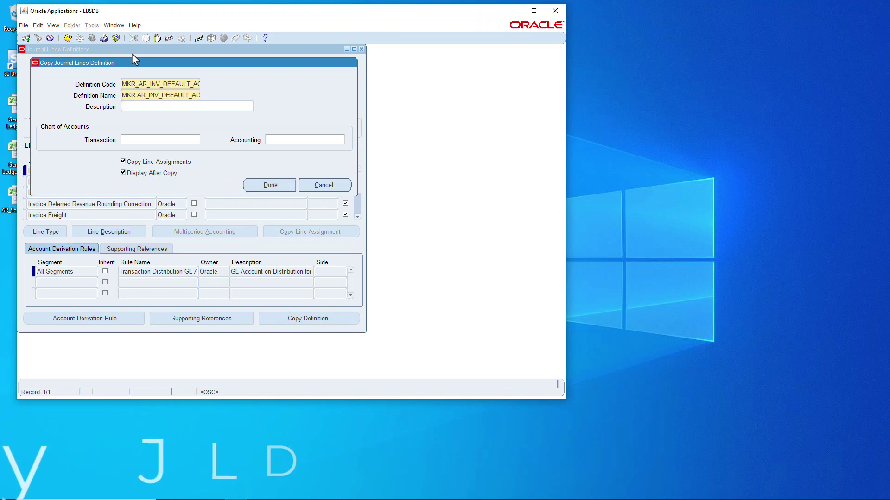
{"action": "type", "text": "MKR"}
{"action": "key", "text": "ctrl+v"}
{"action": "left_click", "coordinate": [291, 139]}
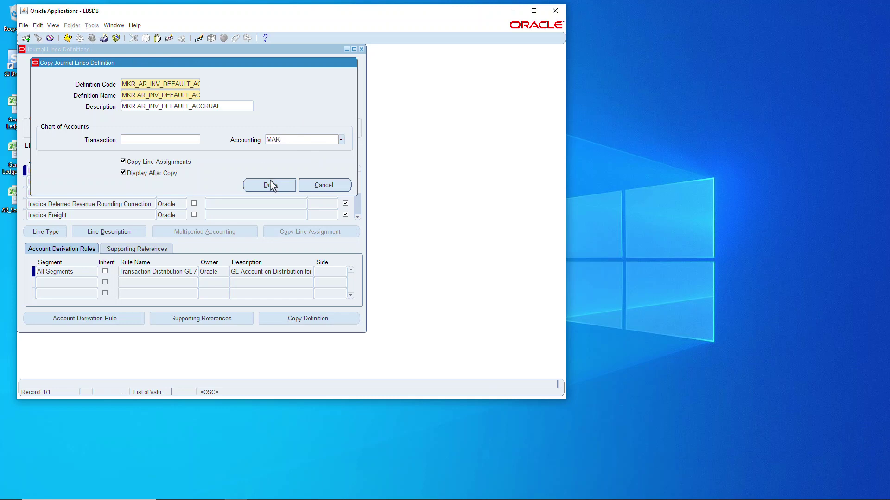
{"action": "key", "text": "Tab"}
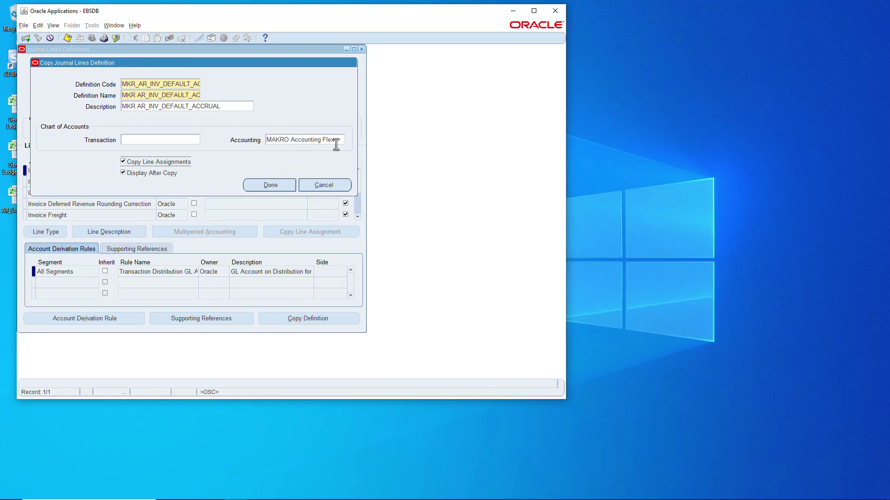
{"action": "left_click", "coordinate": [270, 185]}
{"action": "left_click", "coordinate": [65, 38]}
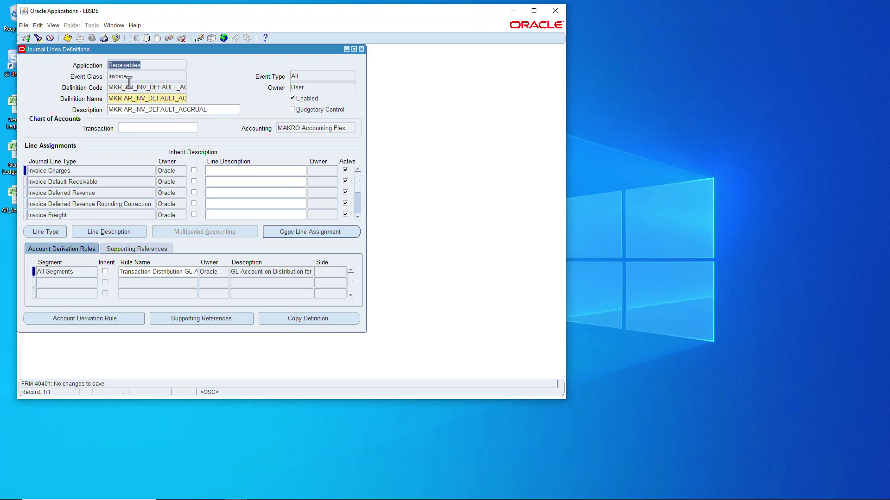
- Select the Invoice Default Receivable line type, briefly checking the segment names list
{"action": "left_click", "coordinate": [116, 182]}
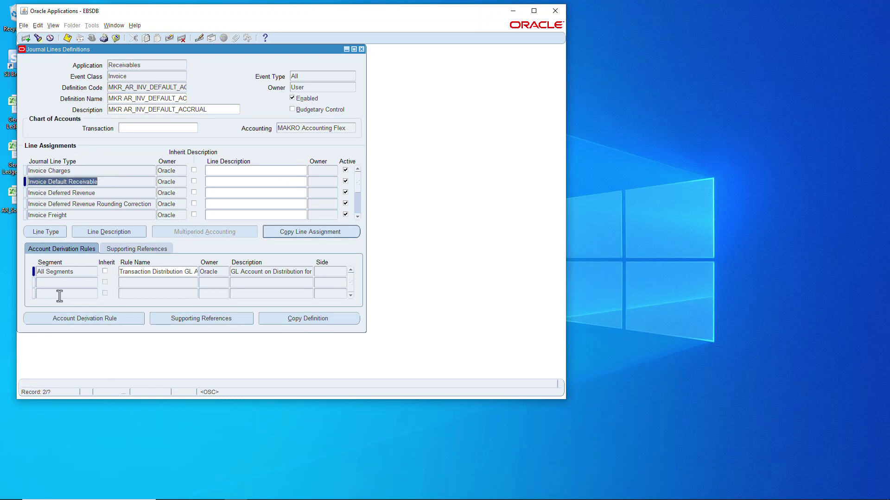
{"action": "left_click", "coordinate": [85, 283]}
{"action": "key", "text": "ctrl+l"}
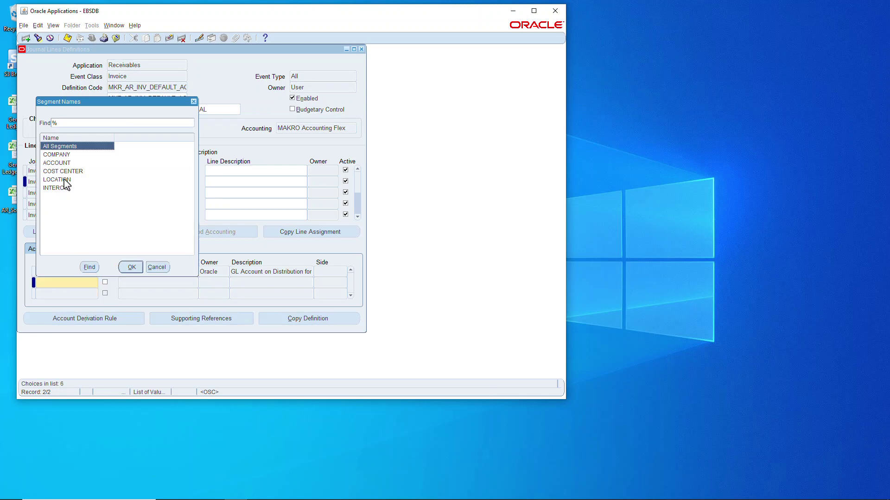
{"action": "left_click", "coordinate": [157, 267]}
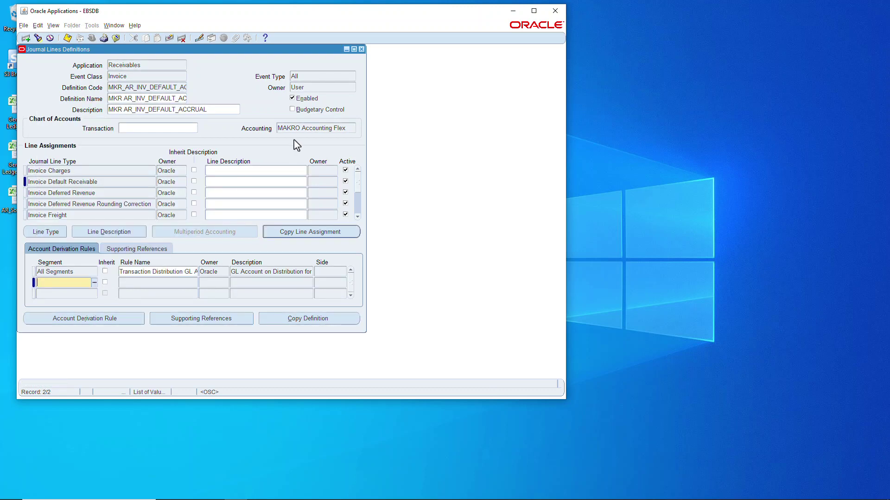
{"action": "left_click", "coordinate": [123, 183]}
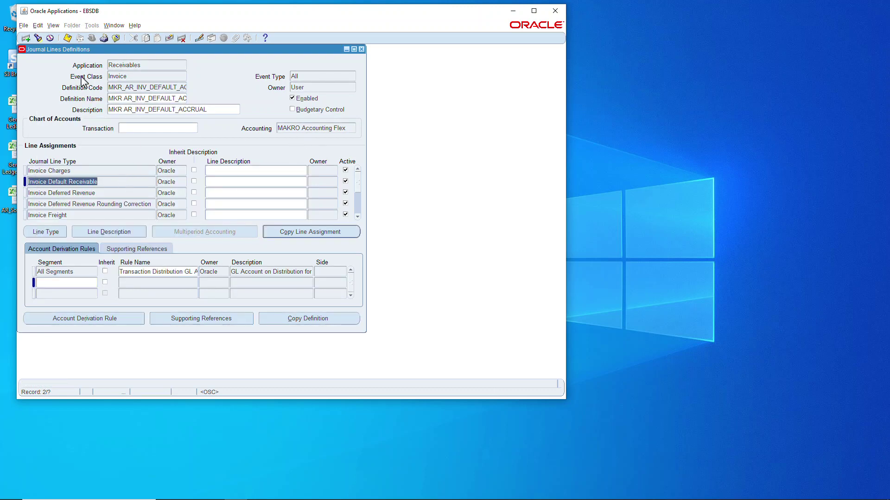
- Copy the Invoice Default Receivable line type as MKR_INV_DEFAULT_REC with MKR name and description, save, and close
{"action": "left_click", "coordinate": [46, 231]}
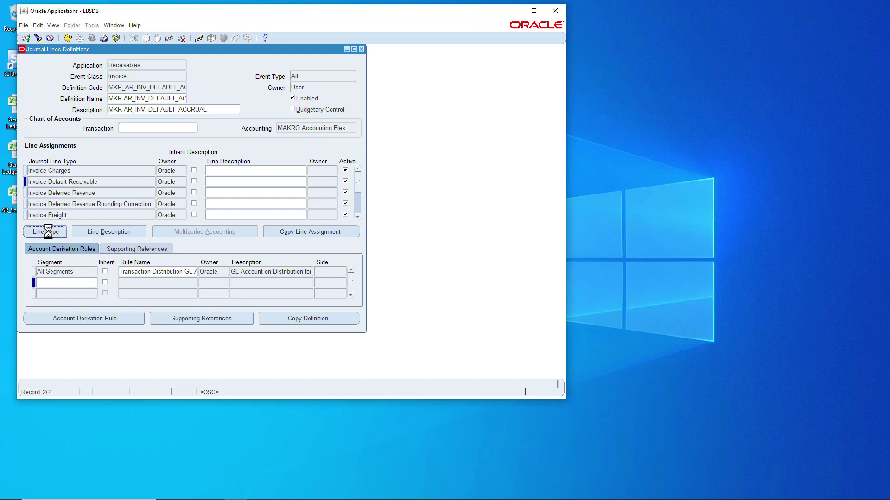
{"action": "left_click", "coordinate": [278, 147]}
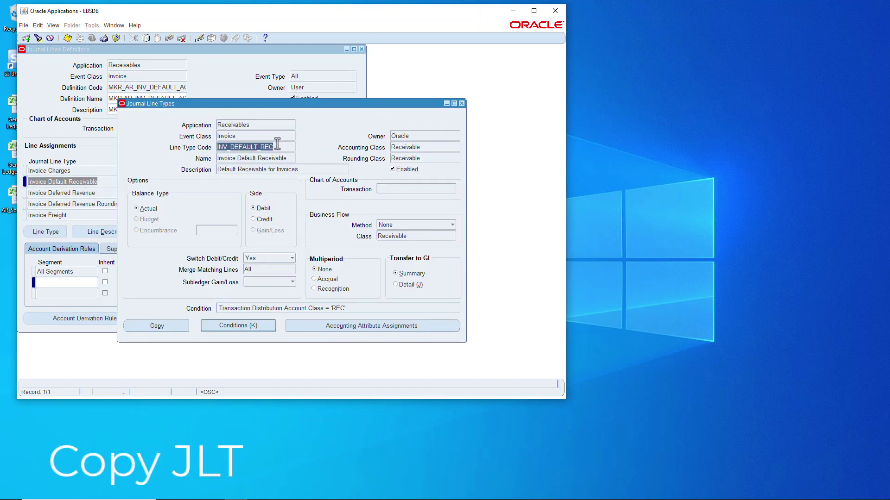
{"action": "left_click", "coordinate": [155, 326]}
{"action": "type", "text": "M"}
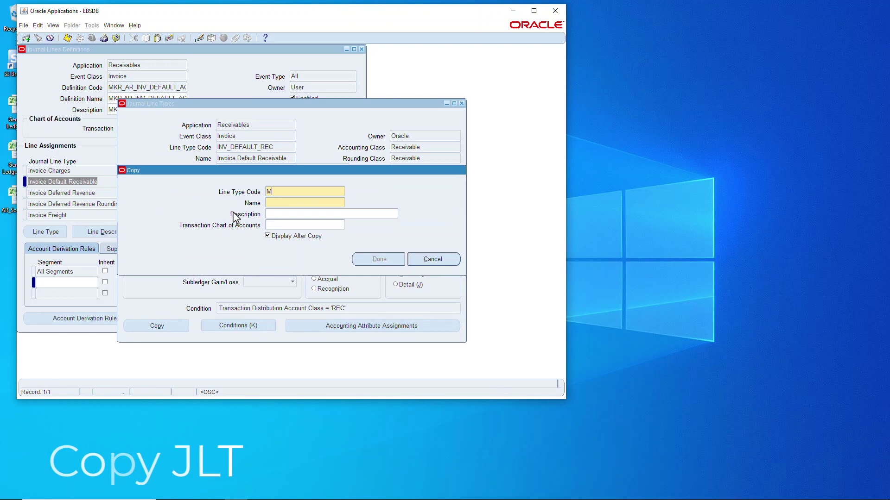
{"action": "type", "text": "KR INV_"}
{"action": "key", "text": "ctrl+v"}
{"action": "key", "text": "Tab"}
{"action": "type", "text": "MKR"}
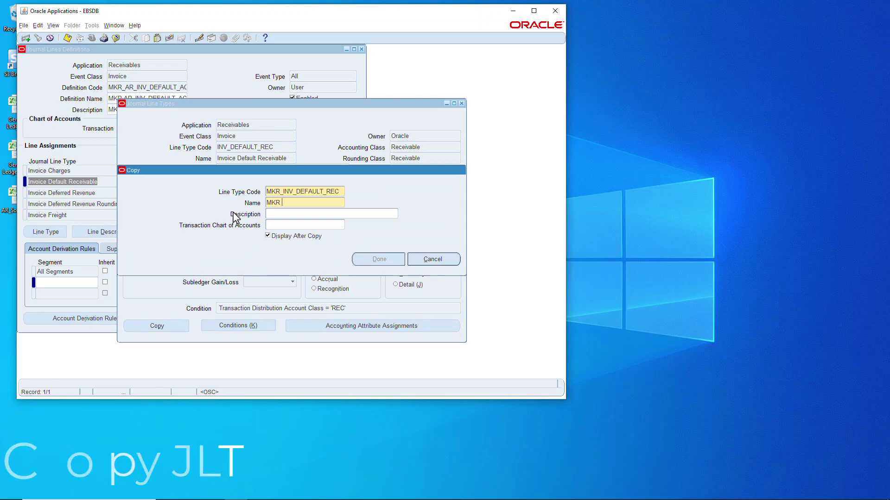
{"action": "key", "text": "ctrl+v"}
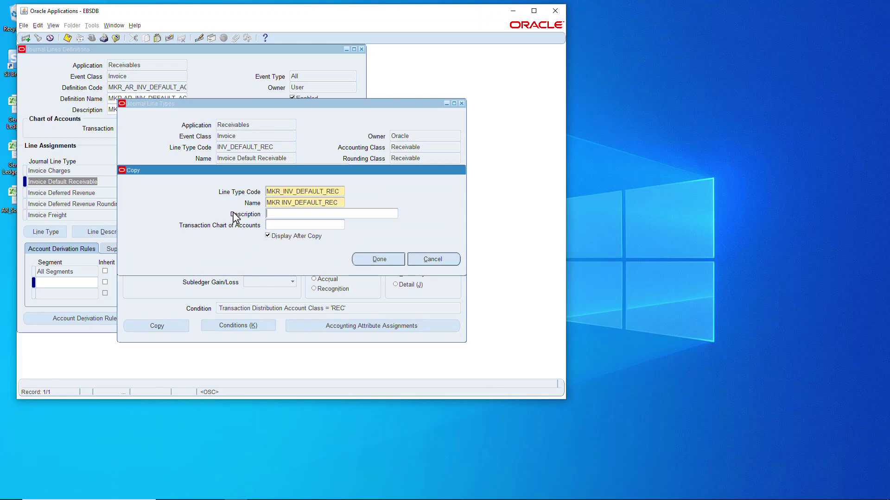
{"action": "key", "text": "ctrl+v"}
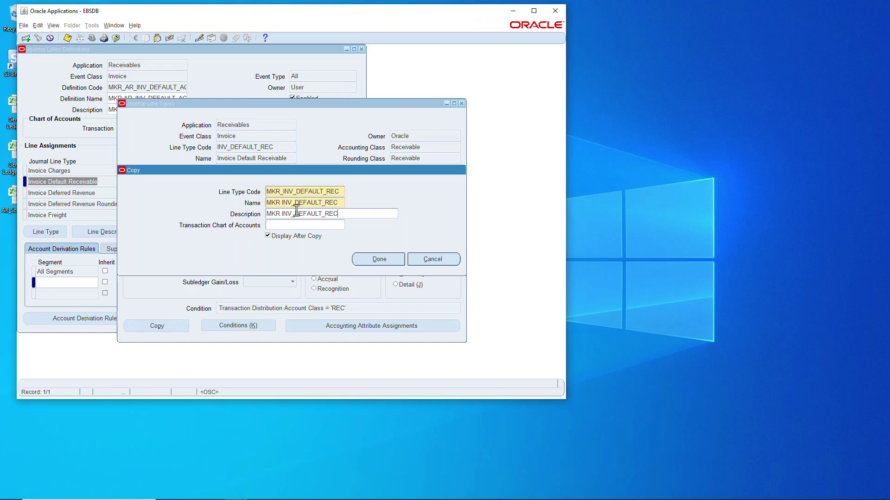
{"action": "left_click", "coordinate": [373, 259]}
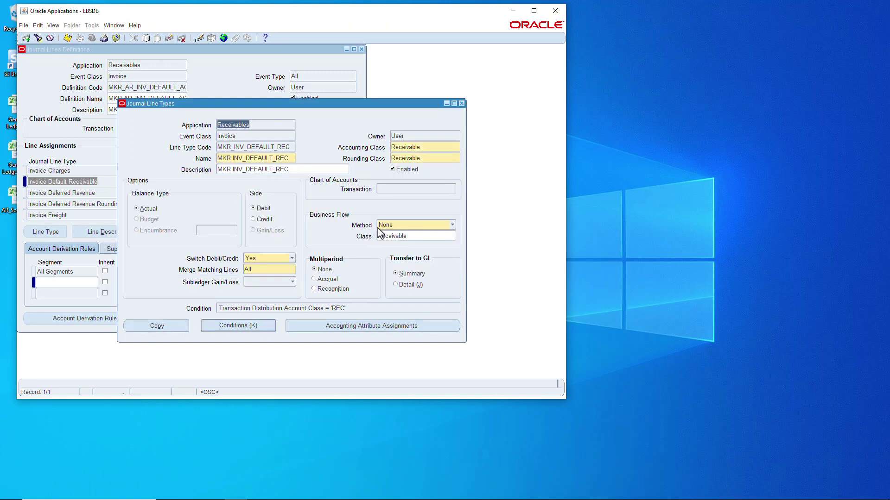
{"action": "left_click", "coordinate": [68, 38]}
{"action": "left_click", "coordinate": [461, 104]}
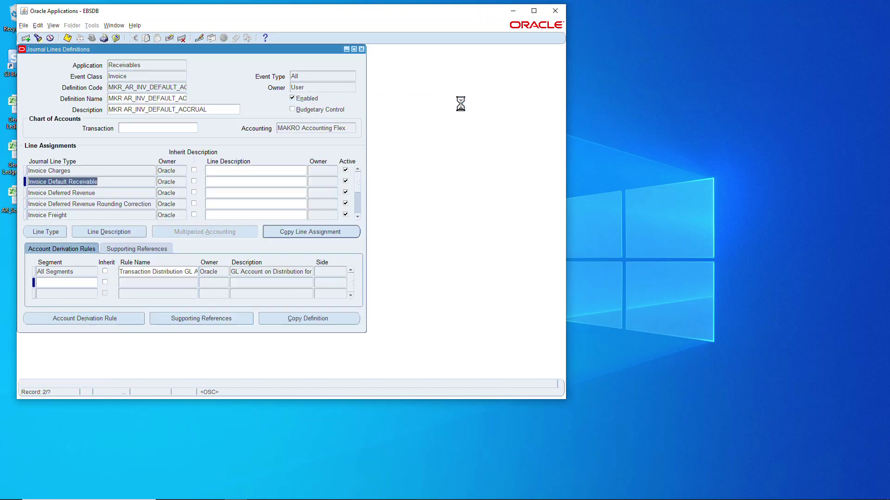
- Deactivate Invoice Default Receivable, add an MKR INV_DEFAULT_REC line assignment below it, and save
{"action": "left_click", "coordinate": [346, 181]}
{"action": "left_click", "coordinate": [142, 181]}
{"action": "key", "text": "ctrl+Down"}
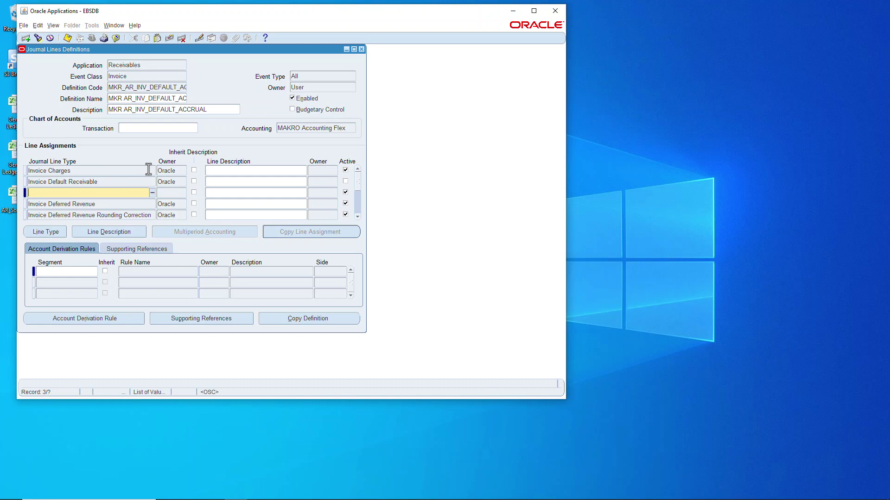
{"action": "type", "text": "MKR"}
{"action": "key", "text": "Tab"}
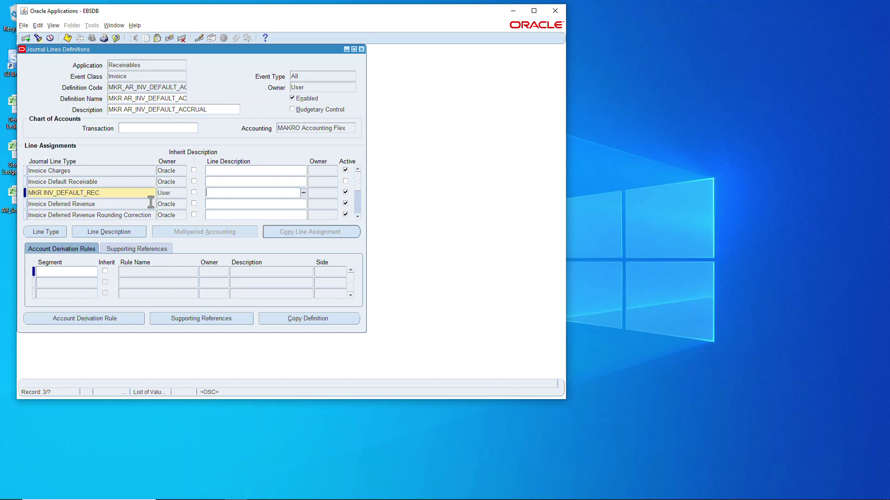
{"action": "left_click", "coordinate": [67, 37]}
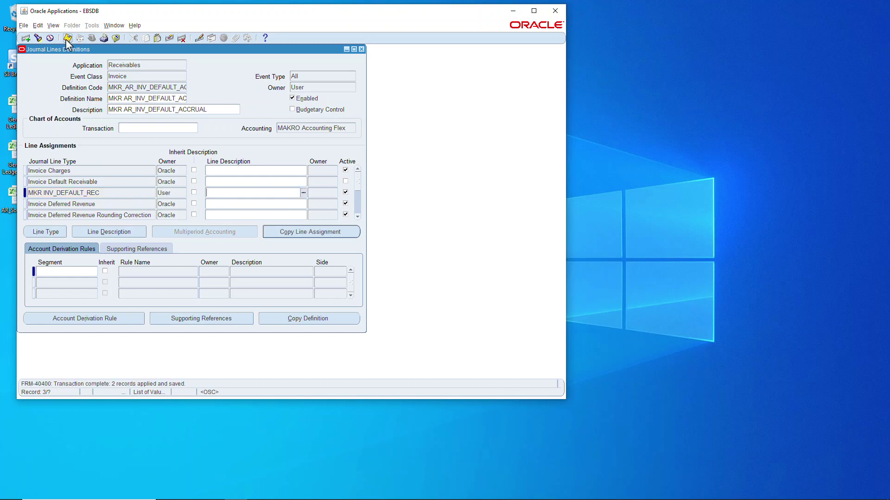
- Give MKR INV_DEFAULT_REC an All Segments rule using Transaction Distribution GL Account
{"action": "left_click", "coordinate": [101, 183]}
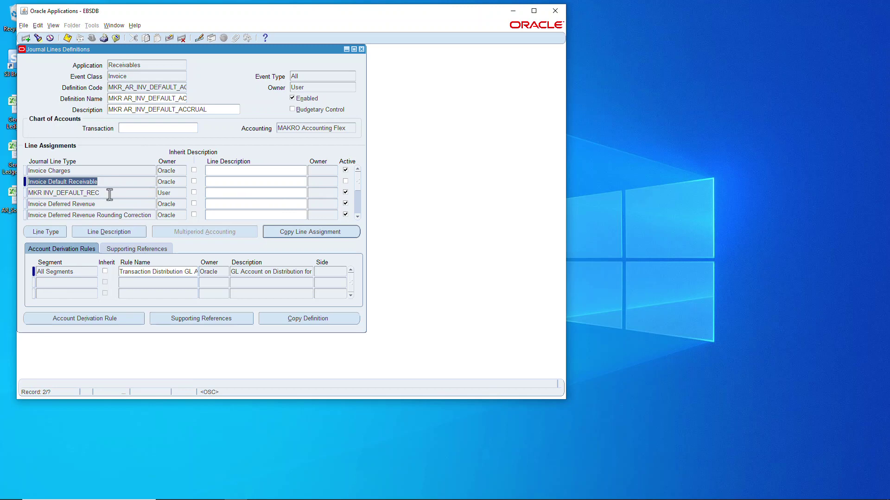
{"action": "left_click", "coordinate": [109, 193]}
{"action": "left_click", "coordinate": [72, 272]}
{"action": "type", "text": "A"}
{"action": "key", "text": "Tab"}
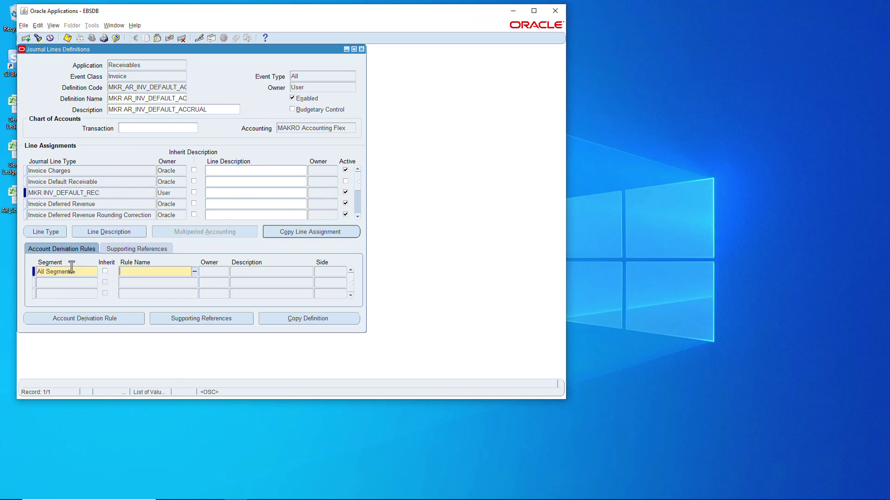
{"action": "left_click", "coordinate": [194, 272]}
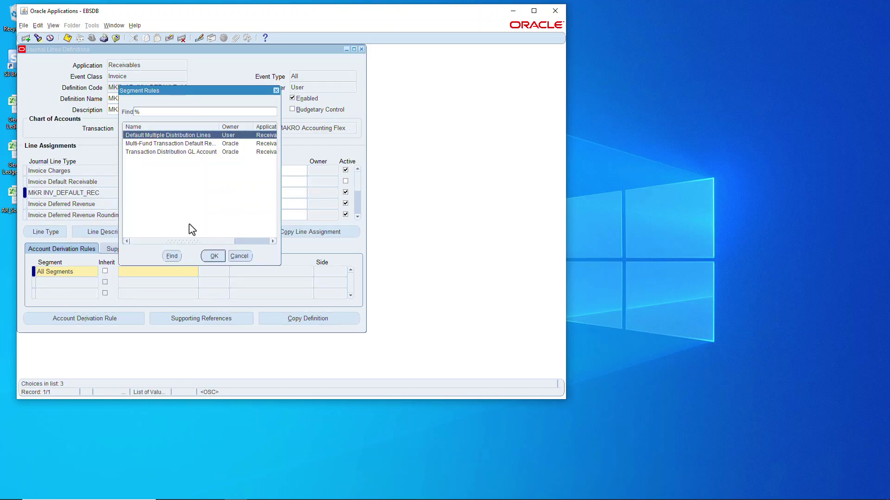
{"action": "left_click", "coordinate": [167, 153]}
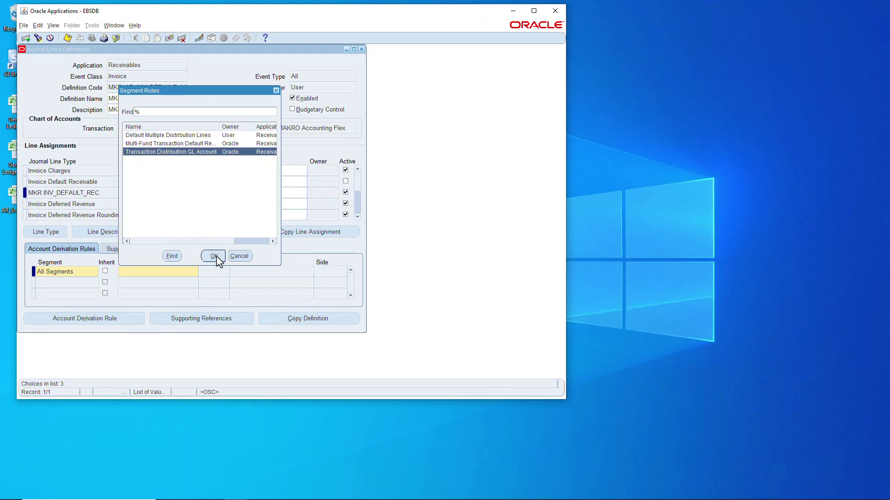
{"action": "left_click", "coordinate": [214, 255]}
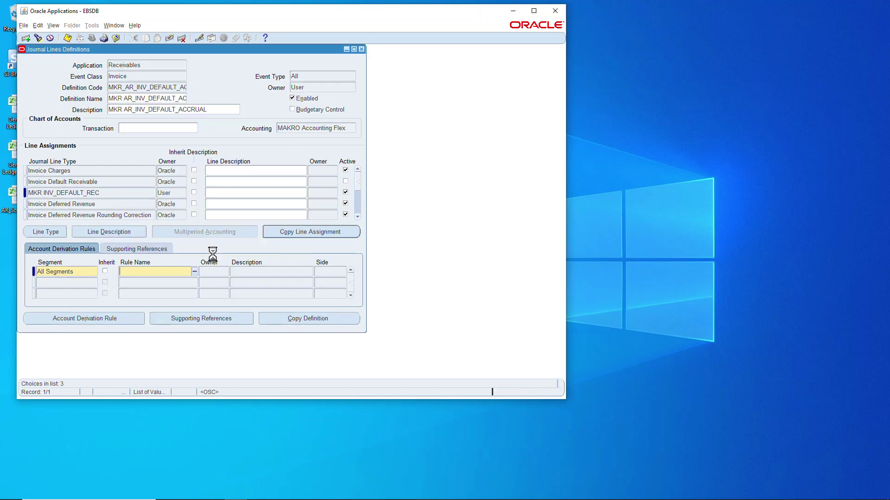
{"action": "left_click", "coordinate": [82, 272]}
{"action": "left_click", "coordinate": [82, 181]}
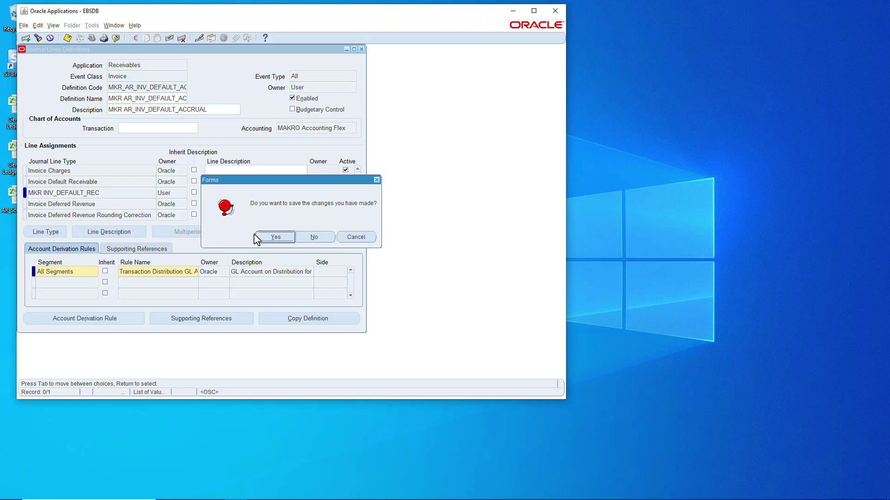
{"action": "left_click", "coordinate": [277, 236]}
- Delete the Invoice Default Receivable line, save the definition, and close the window
{"action": "left_click", "coordinate": [73, 194]}
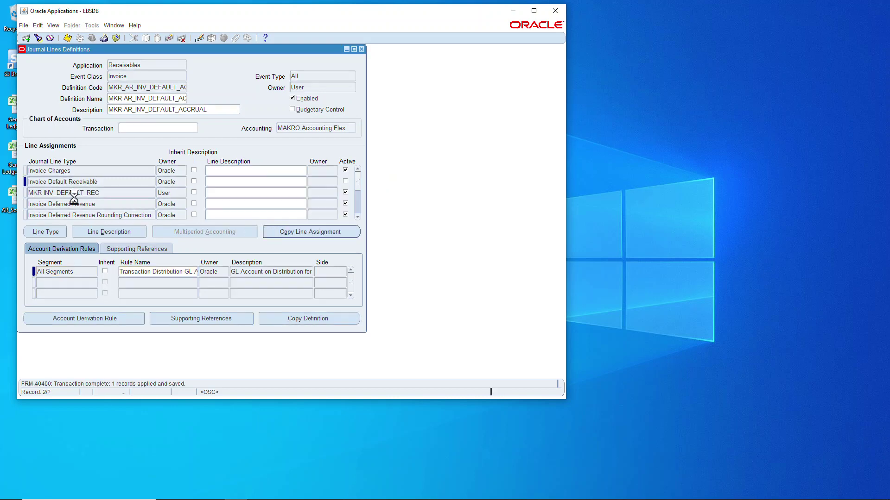
{"action": "left_click", "coordinate": [93, 182]}
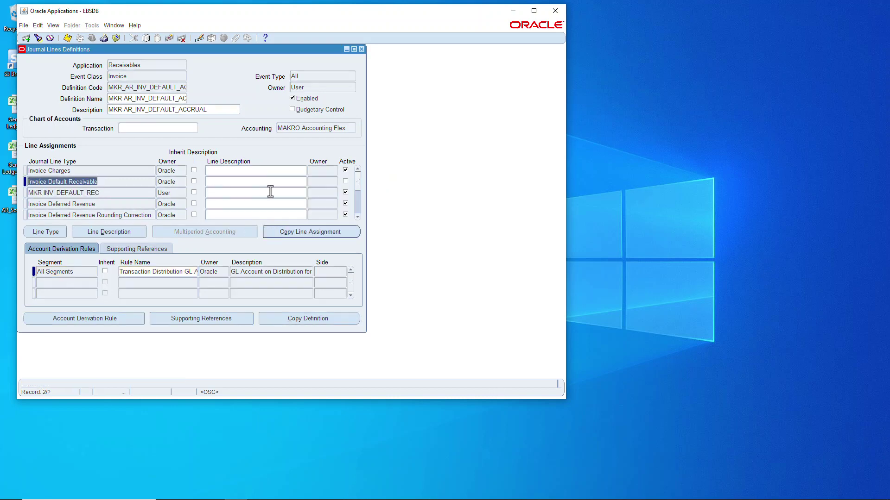
{"action": "left_click", "coordinate": [181, 39]}
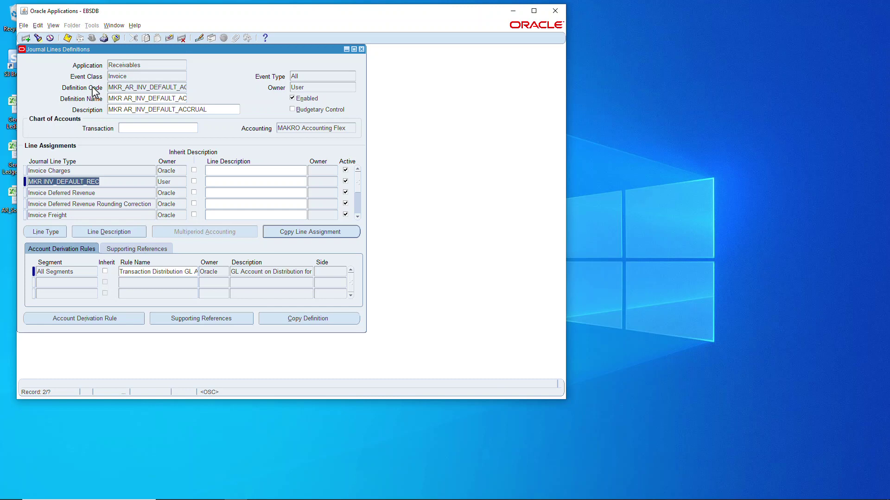
{"action": "left_click", "coordinate": [68, 39]}
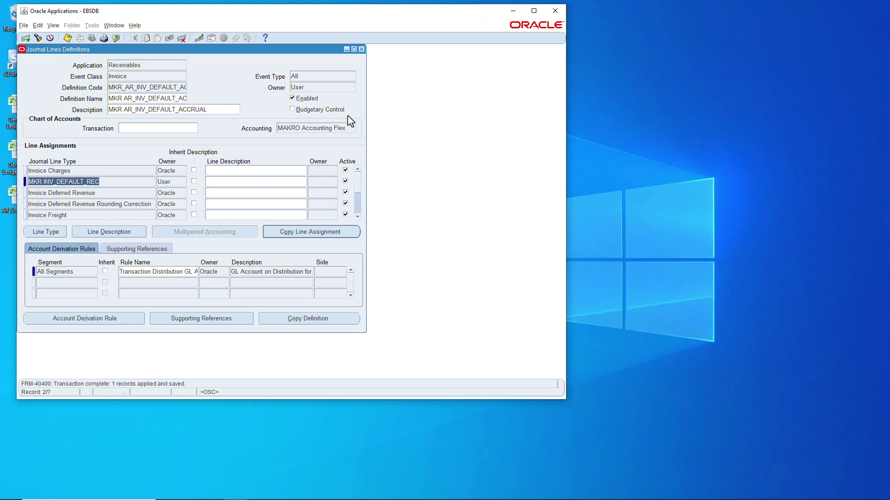
{"action": "left_click", "coordinate": [362, 49]}
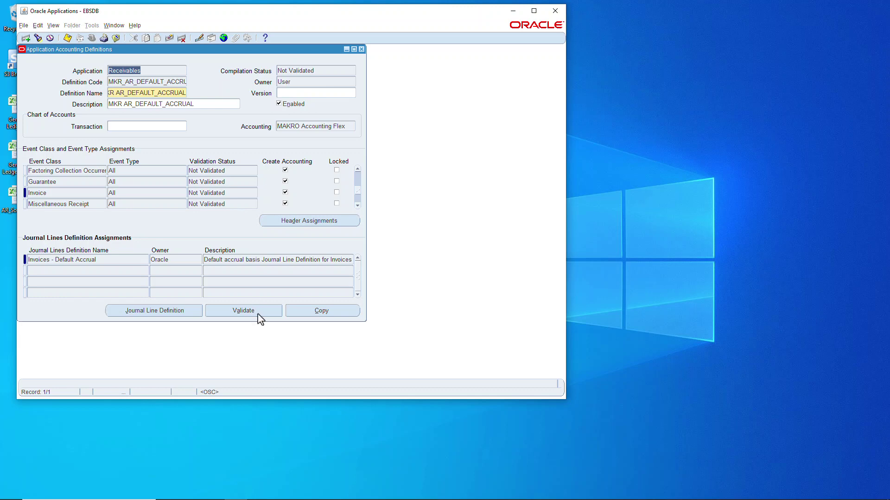
- Try picking a journal lines definition from the list, then clear the unfinished row
{"action": "left_click", "coordinate": [134, 271]}
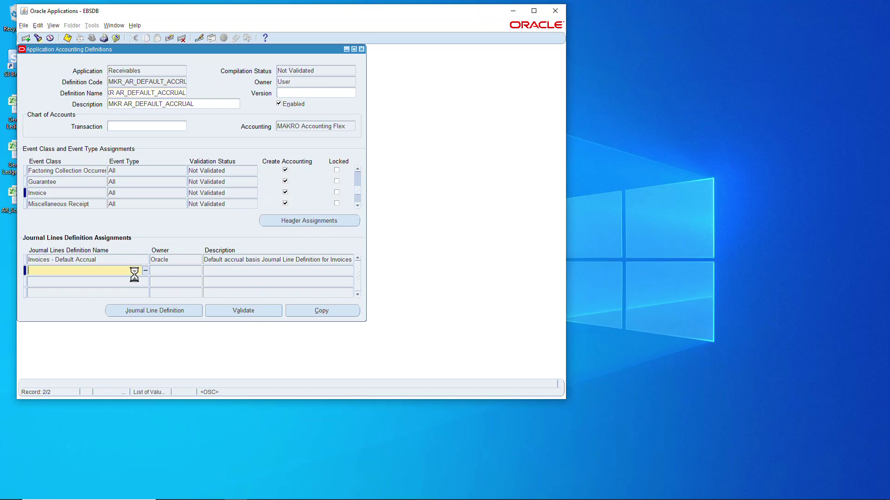
{"action": "key", "text": "ctrl+l"}
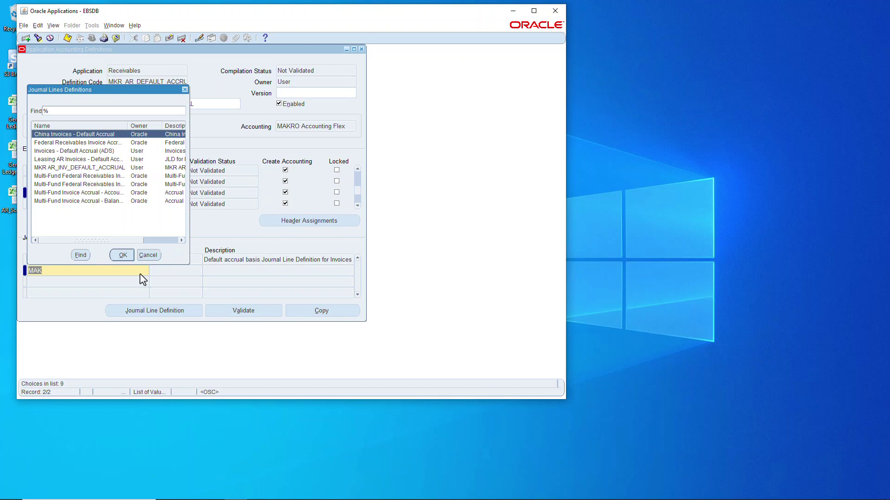
{"action": "left_click", "coordinate": [98, 167]}
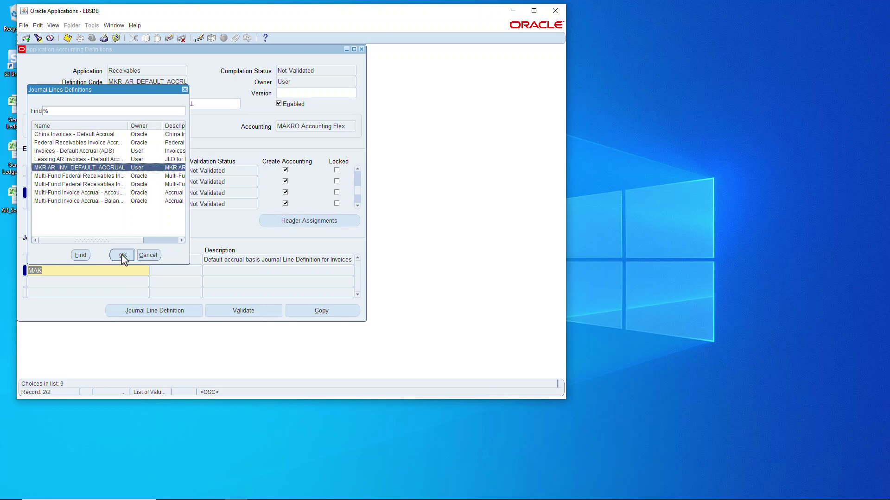
{"action": "left_click", "coordinate": [148, 255]}
{"action": "double_click", "coordinate": [93, 270]}
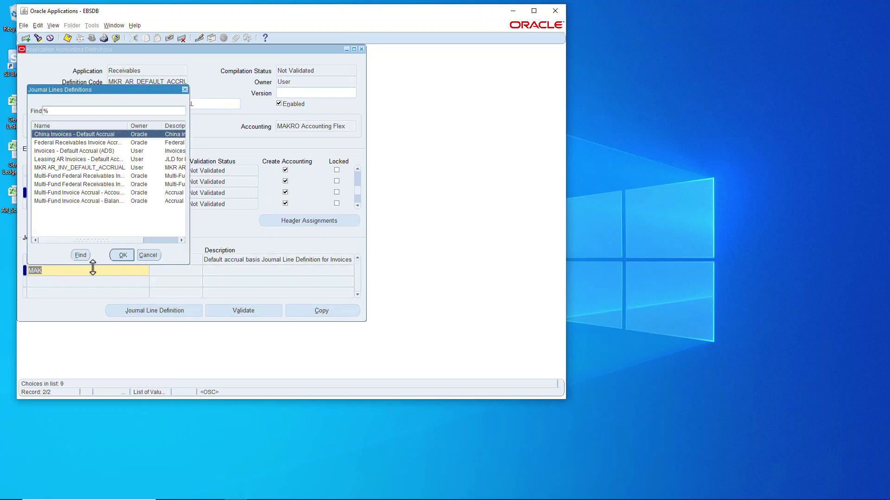
{"action": "left_click", "coordinate": [90, 176]}
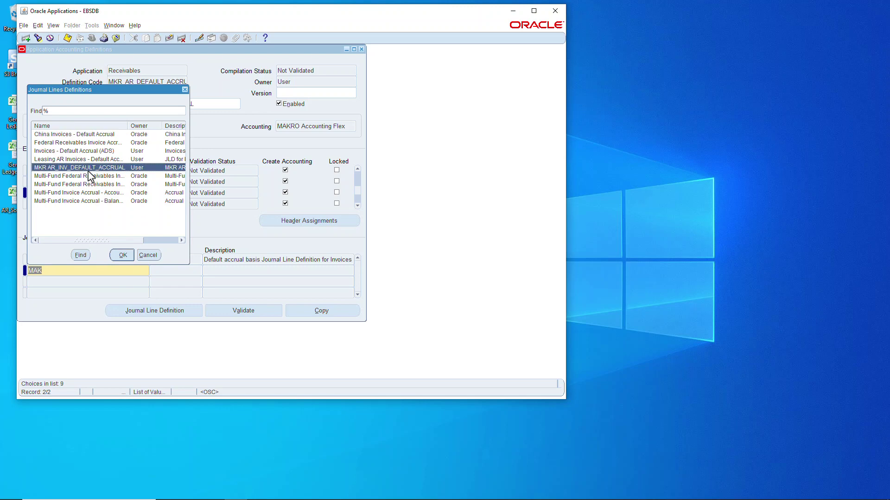
{"action": "left_click", "coordinate": [142, 255]}
{"action": "left_click", "coordinate": [169, 39]}
{"action": "left_click", "coordinate": [74, 193]}
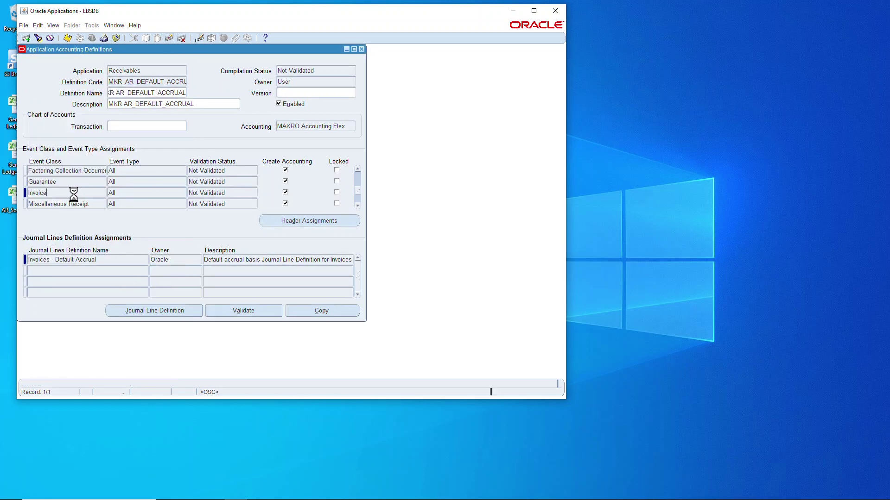
- Add MKR_AR_INV_DEFAULT_ACCRUAL to Invoice, remove Invoices - Default Accrual, save, and close
{"action": "left_click", "coordinate": [103, 270]}
{"action": "key", "text": "Tab"}
{"action": "double_click", "coordinate": [74, 169]}
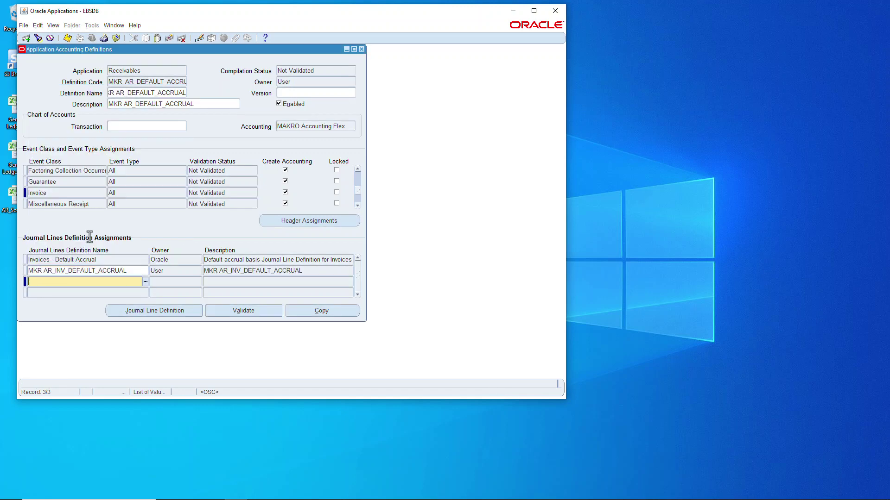
{"action": "left_click", "coordinate": [181, 38]}
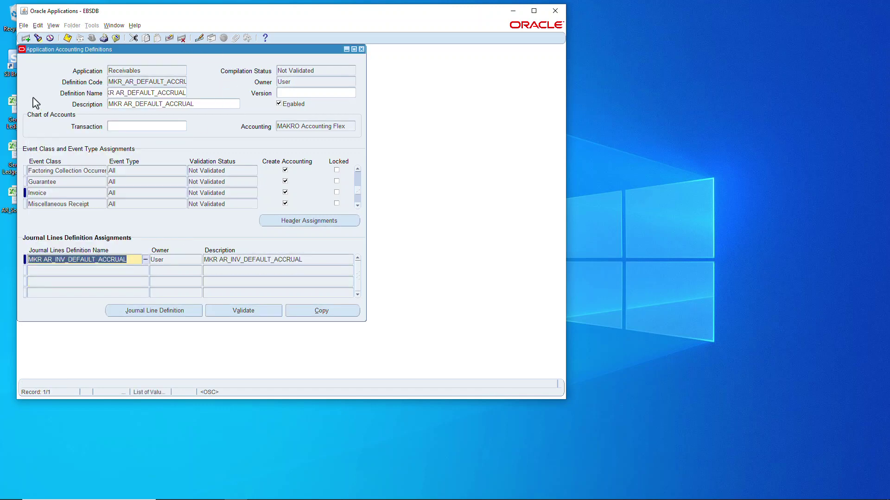
{"action": "left_click", "coordinate": [67, 37]}
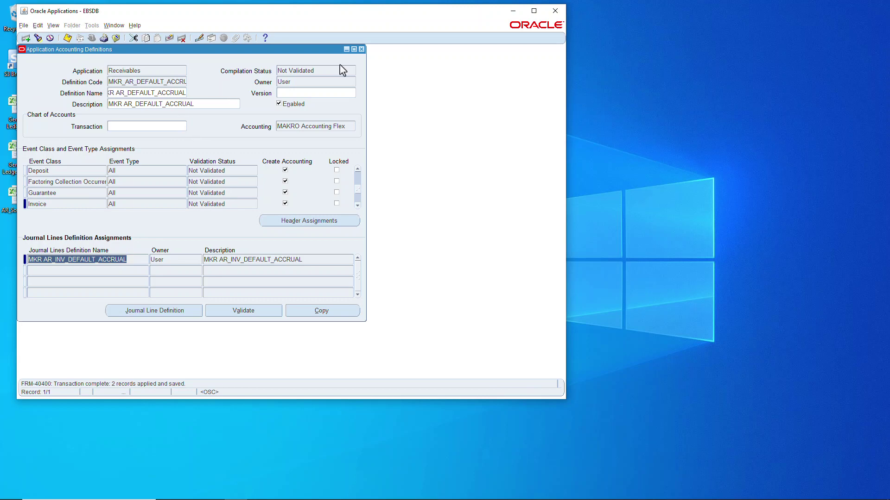
{"action": "left_click", "coordinate": [361, 50]}
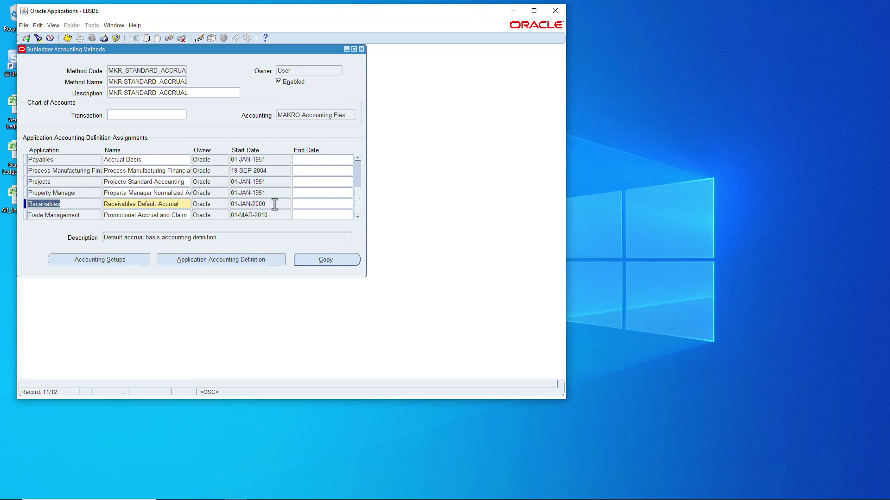
- Replace the Receivables row with MKR AR_DEFAULT_ACCRUAL from 01-JAN-2000, save, and open that definition
{"action": "left_click", "coordinate": [182, 38]}
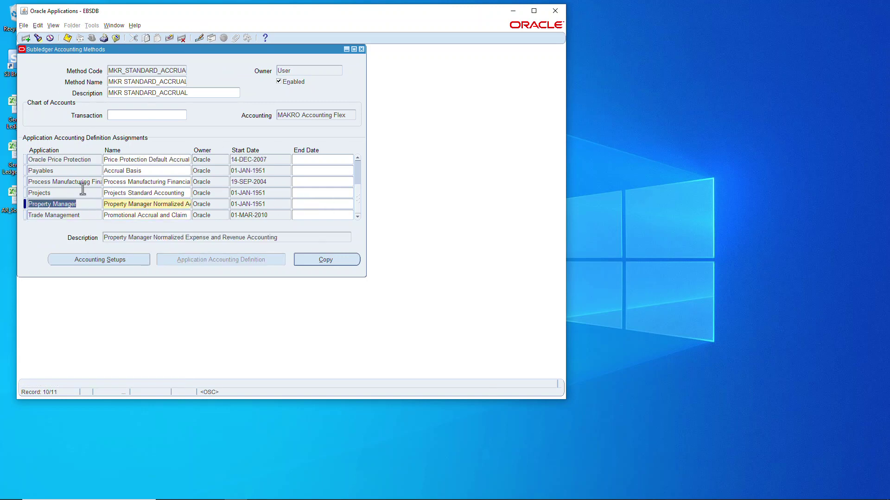
{"action": "key", "text": "ctrl+Down"}
{"action": "type", "text": "Receivables"}
{"action": "key", "text": "Tab"}
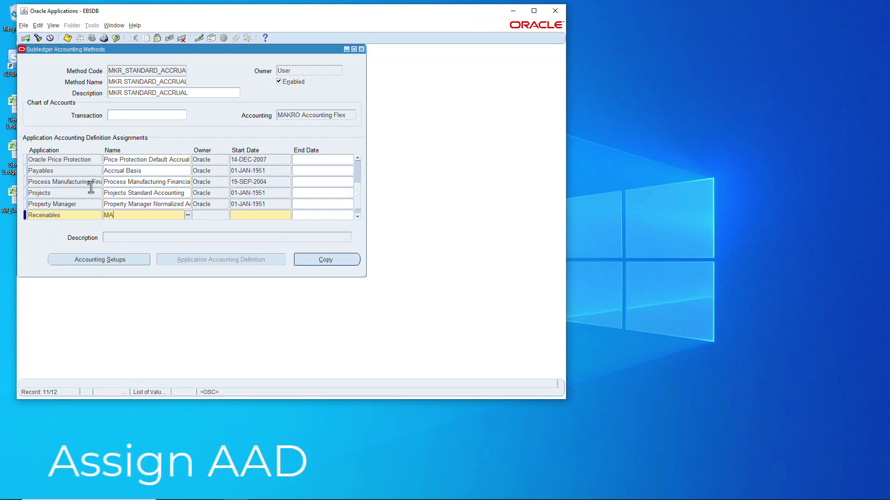
{"action": "type", "text": "MA"}
{"action": "key", "text": "Tab"}
{"action": "left_click", "coordinate": [92, 119]}
{"action": "left_click", "coordinate": [120, 213]}
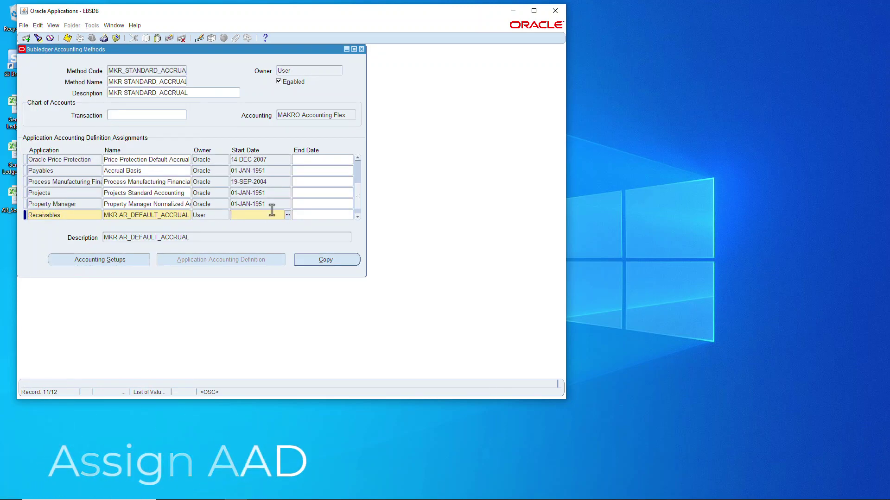
{"action": "type", "text": "01-JAN-2000"}
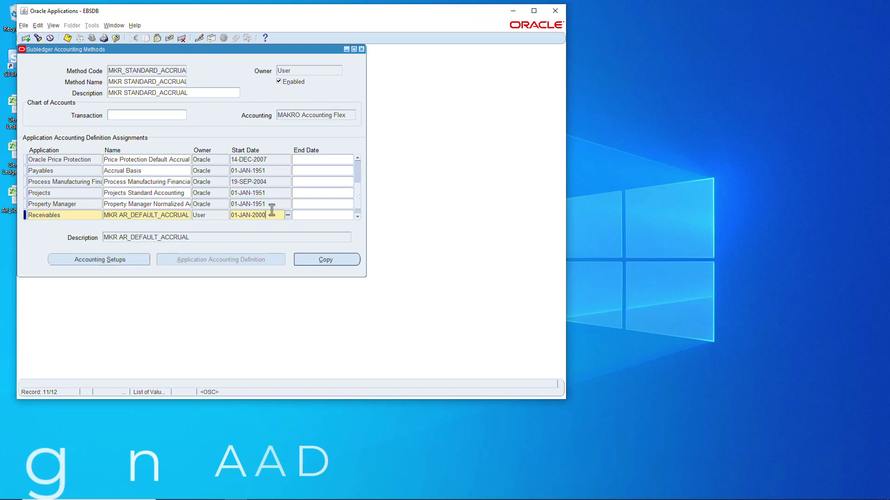
{"action": "left_click", "coordinate": [315, 213]}
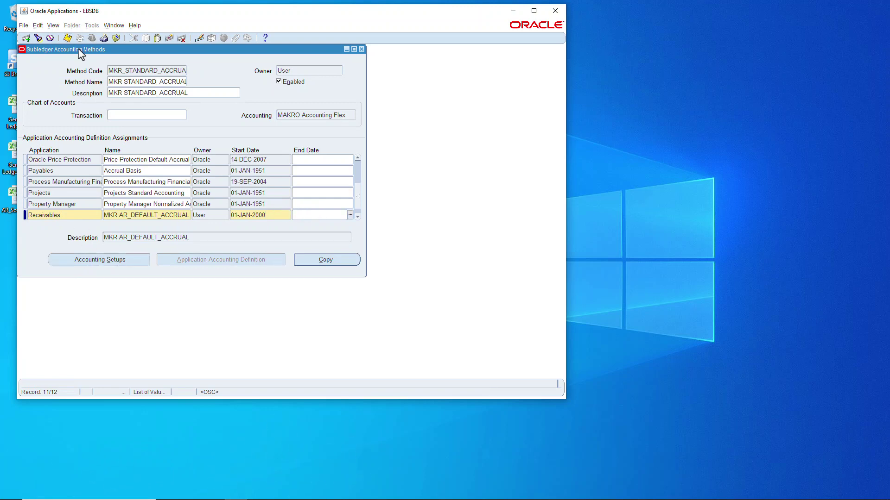
{"action": "left_click", "coordinate": [67, 38]}
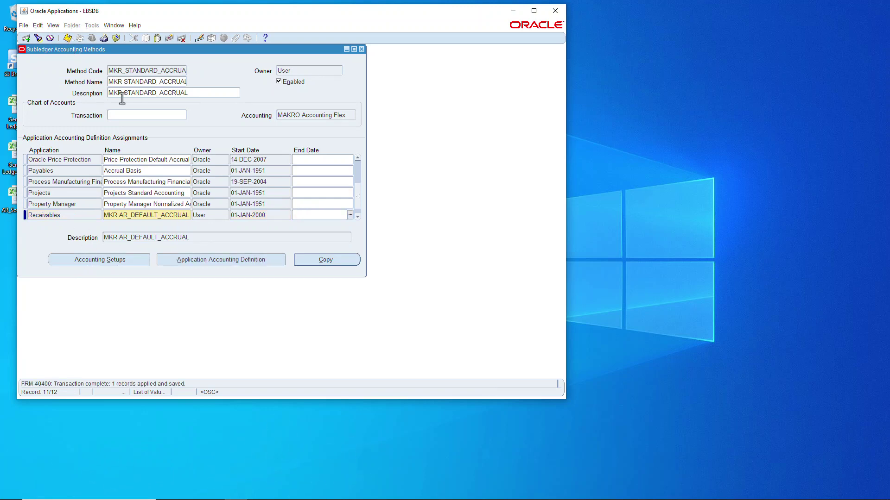
{"action": "double_click", "coordinate": [71, 216]}
{"action": "left_click", "coordinate": [240, 262]}
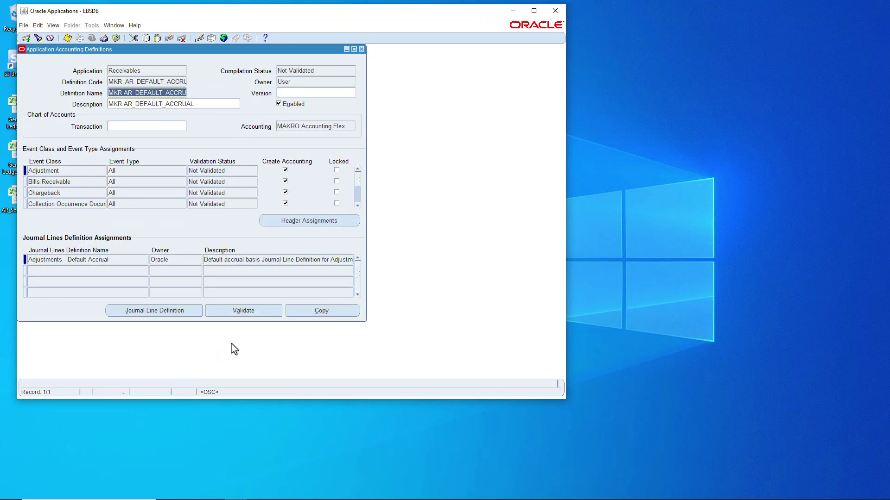
- Validate the MKR AR_DEFAULT_ACCRUAL definition, confirm Valid status, and check the Invoice event class
{"action": "key", "text": "alt+a"}
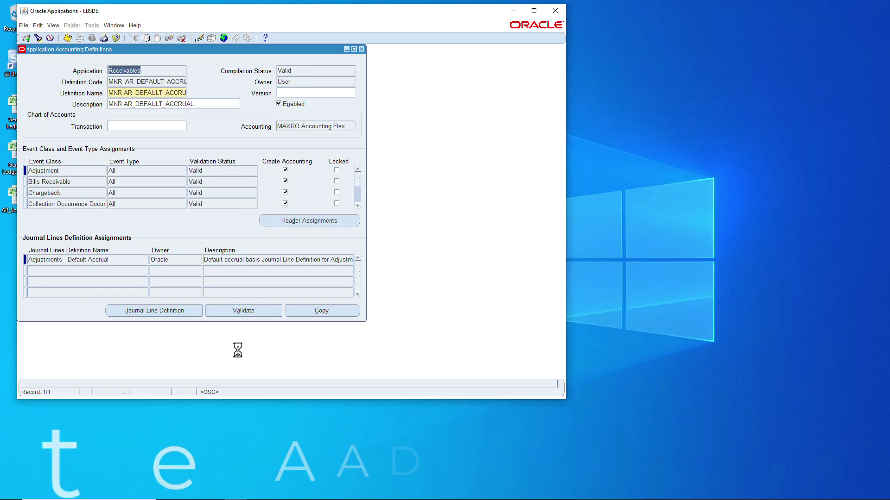
{"action": "left_click", "coordinate": [295, 71]}
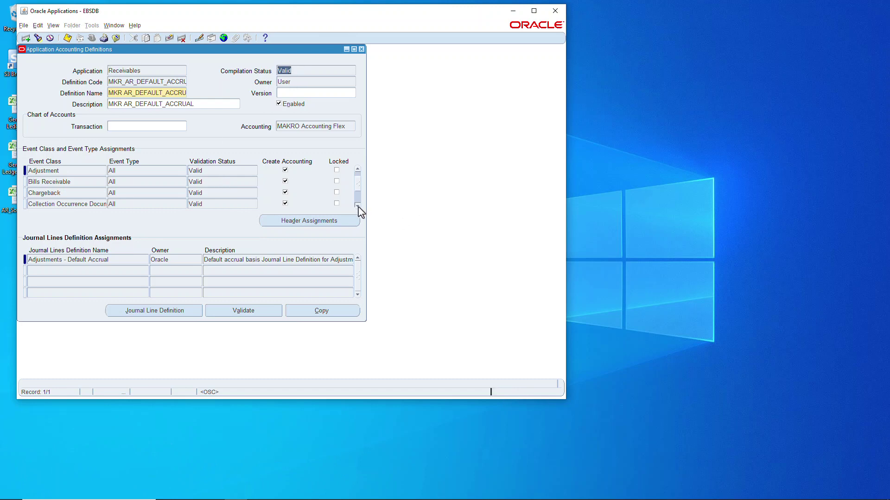
{"action": "left_click", "coordinate": [357, 205]}
{"action": "left_click", "coordinate": [357, 205]}
{"action": "left_click", "coordinate": [357, 206]}
{"action": "left_click", "coordinate": [357, 205]}
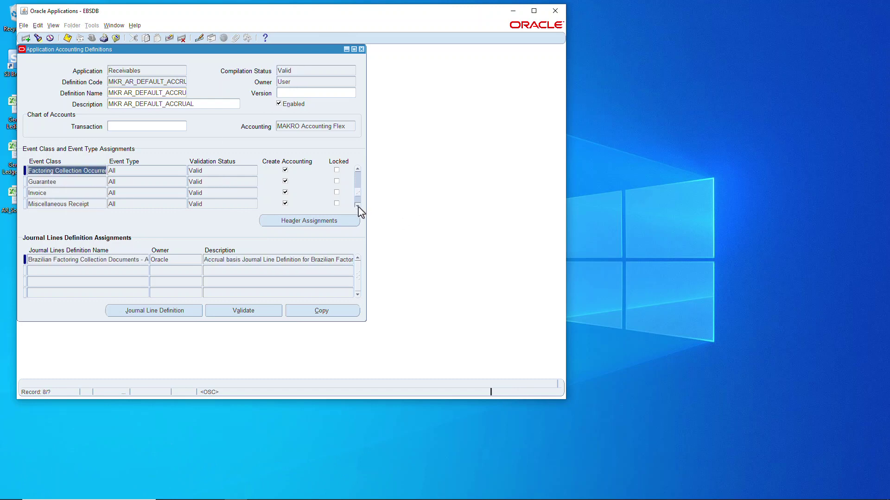
{"action": "left_click", "coordinate": [357, 205]}
{"action": "left_click", "coordinate": [98, 182]}
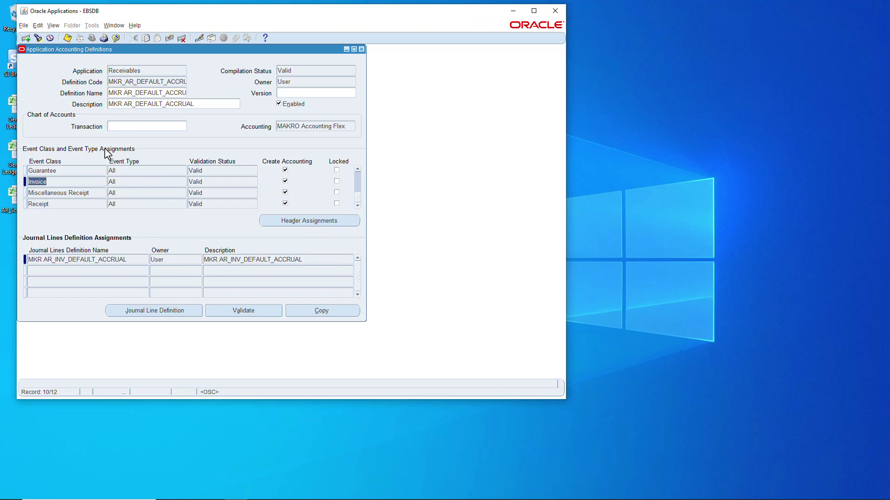
- Close the accounting definition and the Subledger Accounting Methods form to return to the Navigator
{"action": "left_click", "coordinate": [362, 49]}
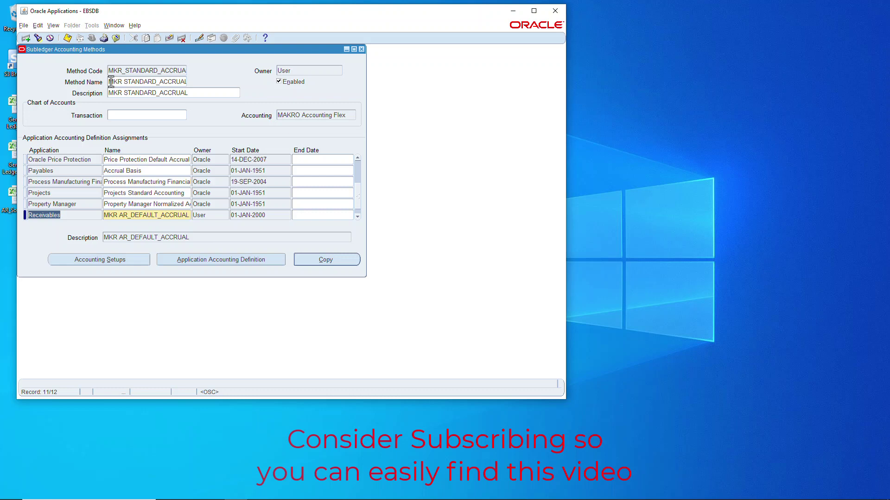
{"action": "left_click_drag", "start_coordinate": [111, 81], "coordinate": [119, 85]}
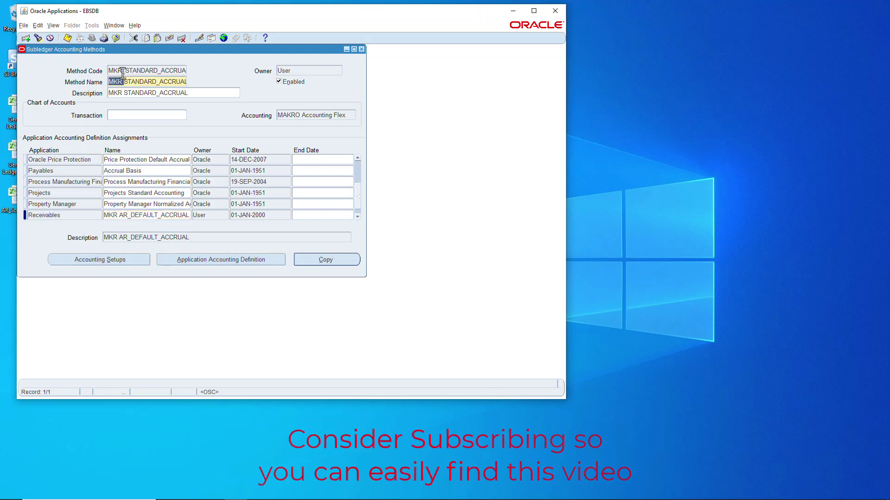
{"action": "double_click", "coordinate": [122, 73]}
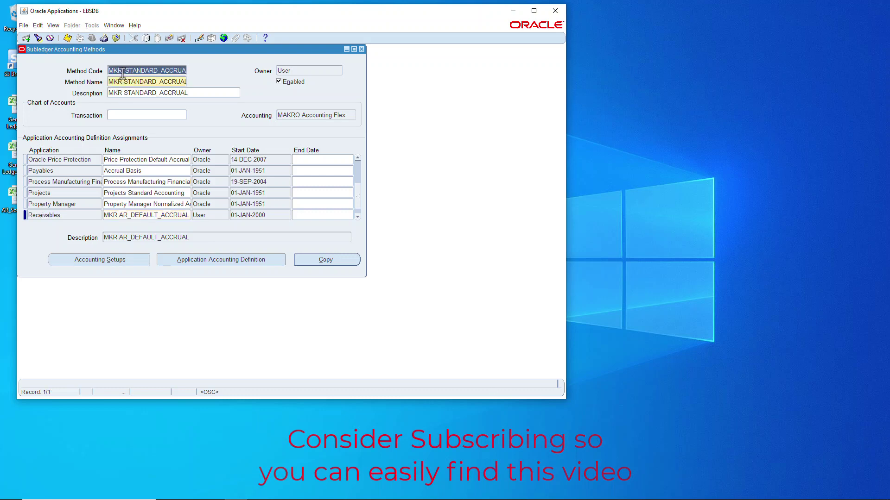
{"action": "left_click", "coordinate": [361, 49]}
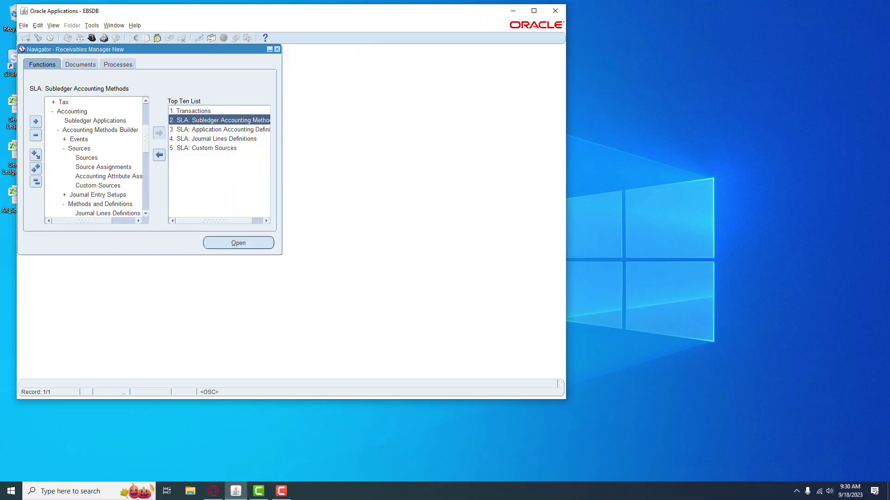
- On the home page, expand General Ledger Super User New > Setup > Financials > Accounting Setup Manager
{"action": "left_click", "coordinate": [513, 11]}
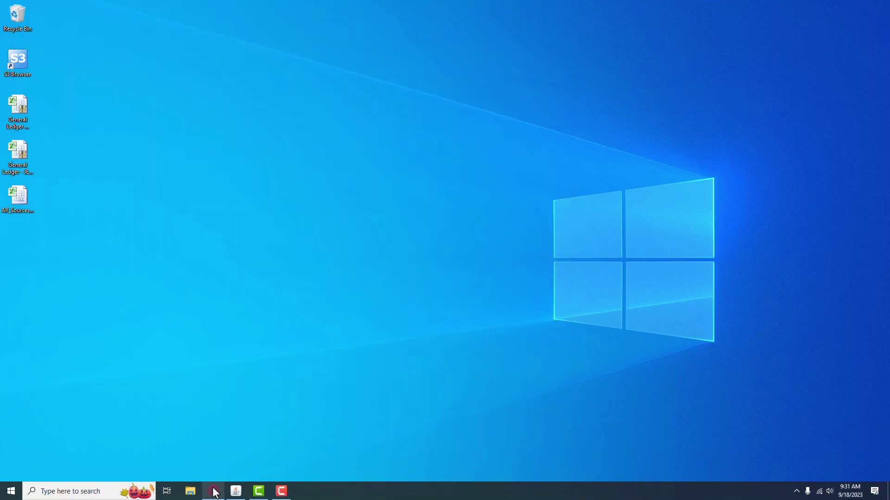
{"action": "left_click", "coordinate": [214, 492]}
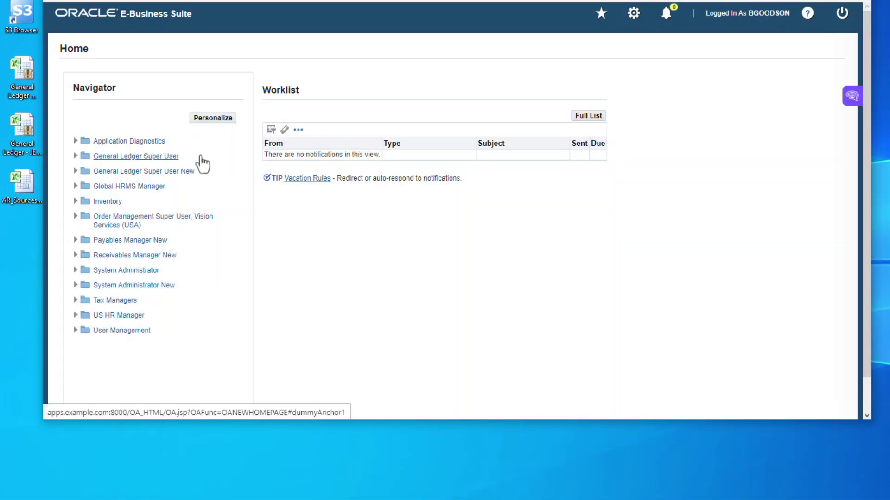
{"action": "left_click", "coordinate": [111, 172]}
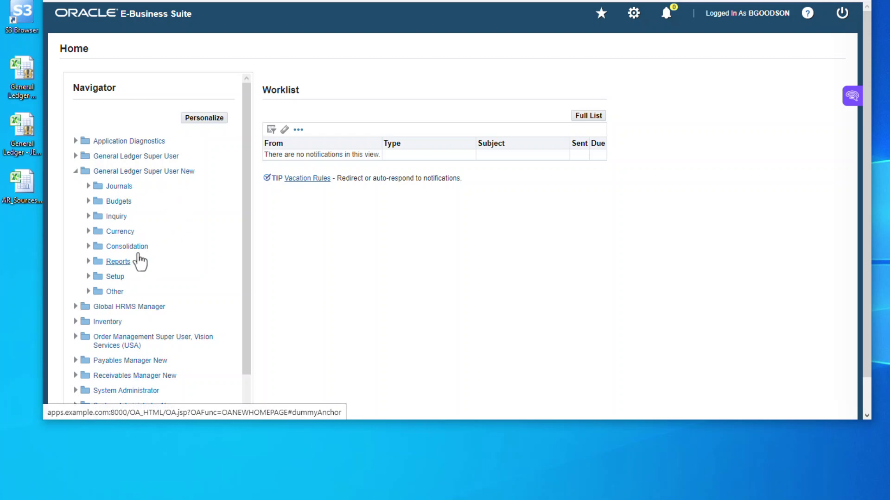
{"action": "left_click", "coordinate": [115, 277]}
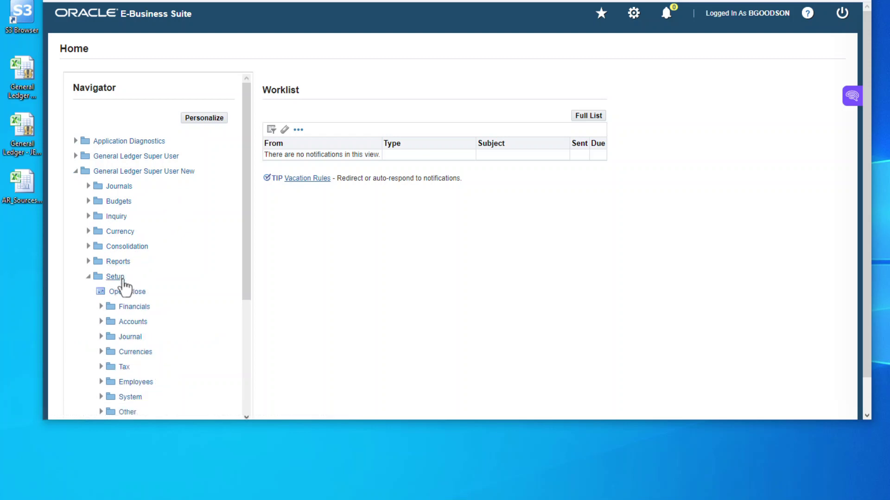
{"action": "scroll", "coordinate": [125, 287], "scroll_direction": "down", "scroll_amount": 4}
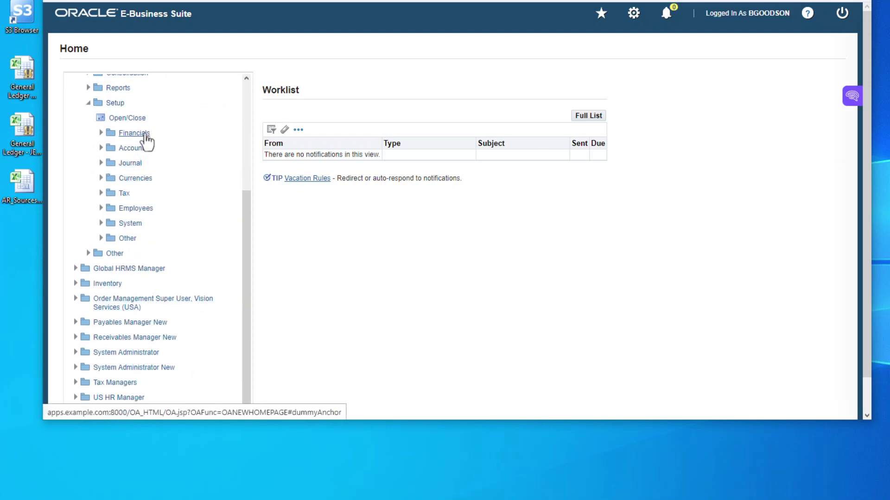
{"action": "left_click", "coordinate": [135, 134]}
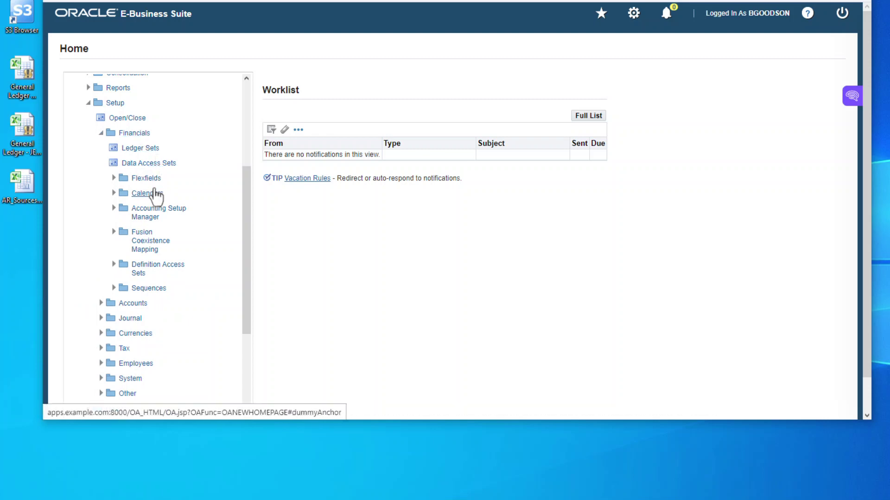
{"action": "left_click", "coordinate": [162, 214]}
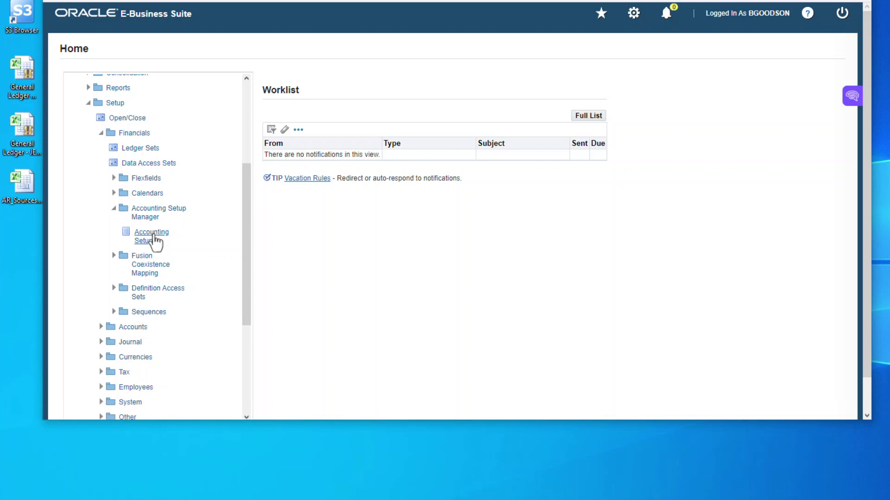
- In Accounting Setup, search ledgers matching MKR% and open MKR-US-PRI-USD's accounting options
{"action": "left_click", "coordinate": [153, 239]}
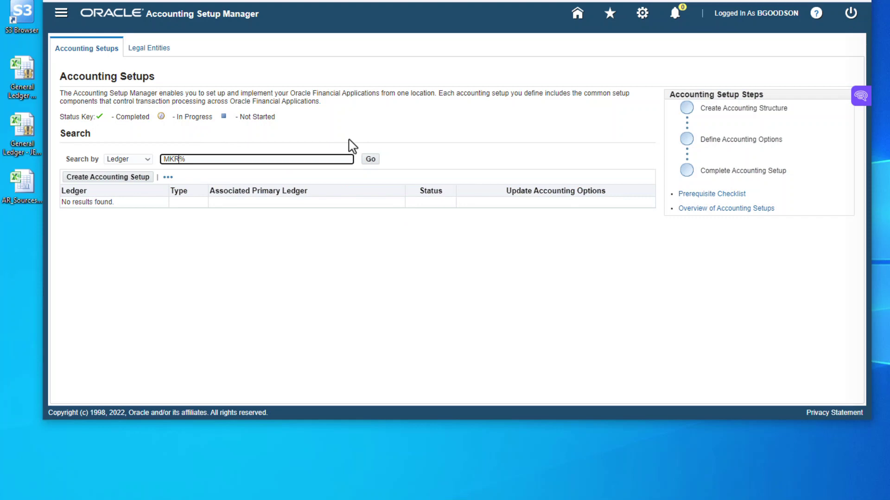
{"action": "left_click", "coordinate": [362, 160]}
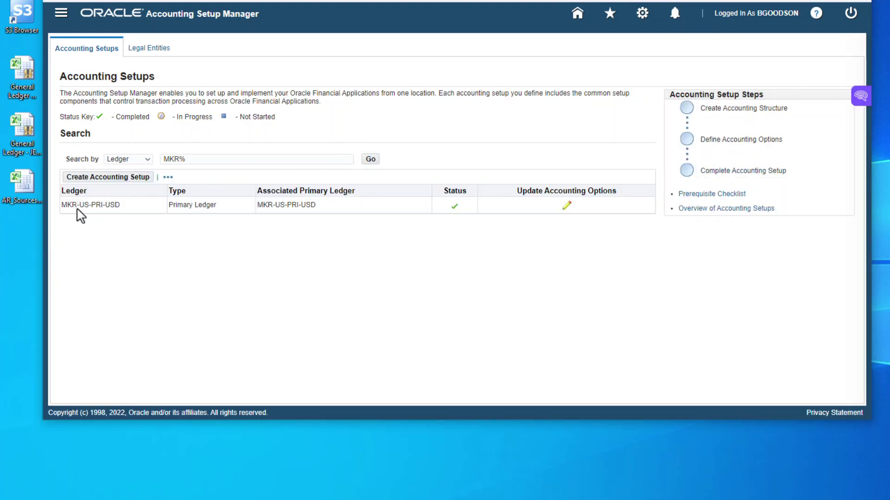
{"action": "left_click", "coordinate": [566, 207]}
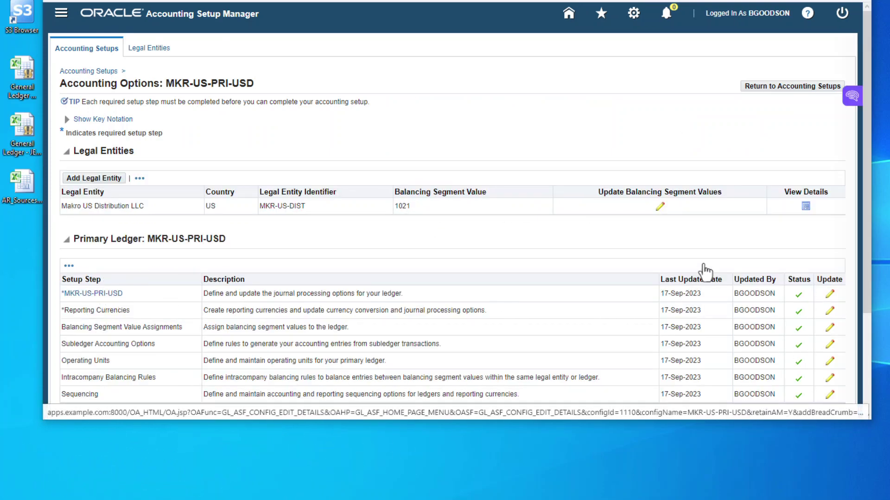
- Replace the ledger's Subledger Accounting Method with MKR STANDARD_ACCRUAL and finish
{"action": "left_click", "coordinate": [829, 295]}
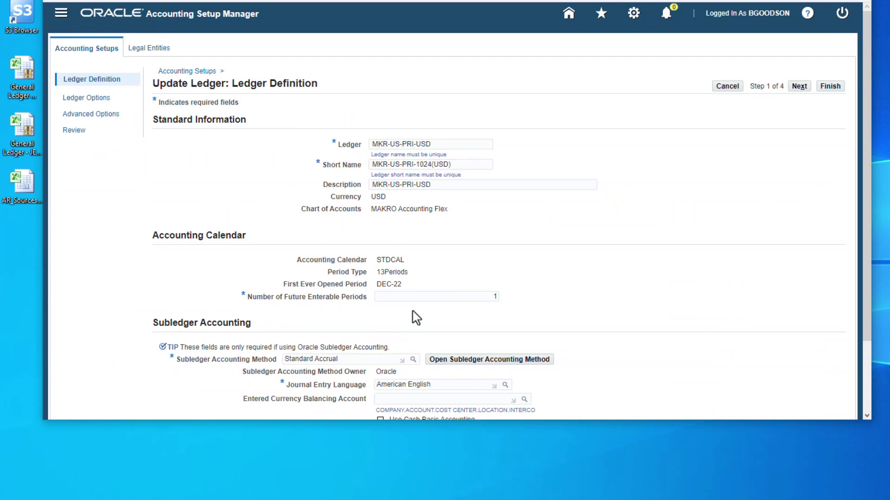
{"action": "scroll", "coordinate": [217, 277], "scroll_direction": "down", "scroll_amount": 2}
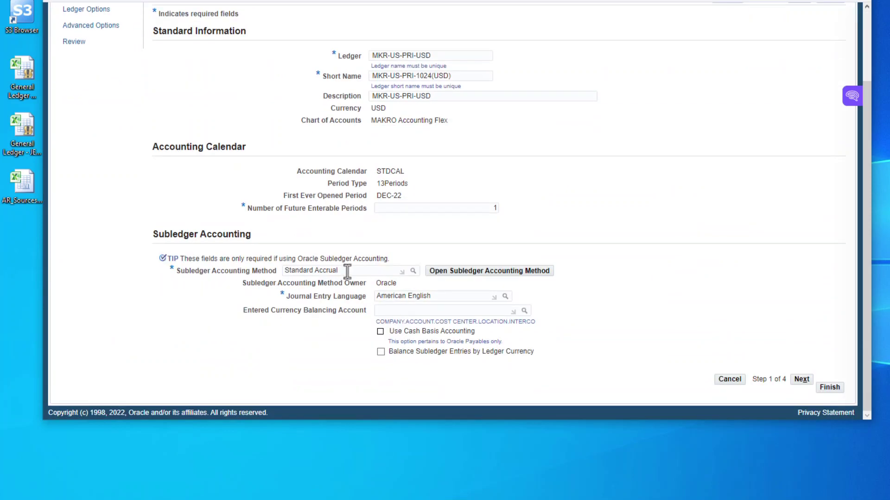
{"action": "left_click_drag", "start_coordinate": [347, 271], "coordinate": [145, 262]}
{"action": "key", "text": "BackSpace"}
{"action": "type", "text": "MKR"}
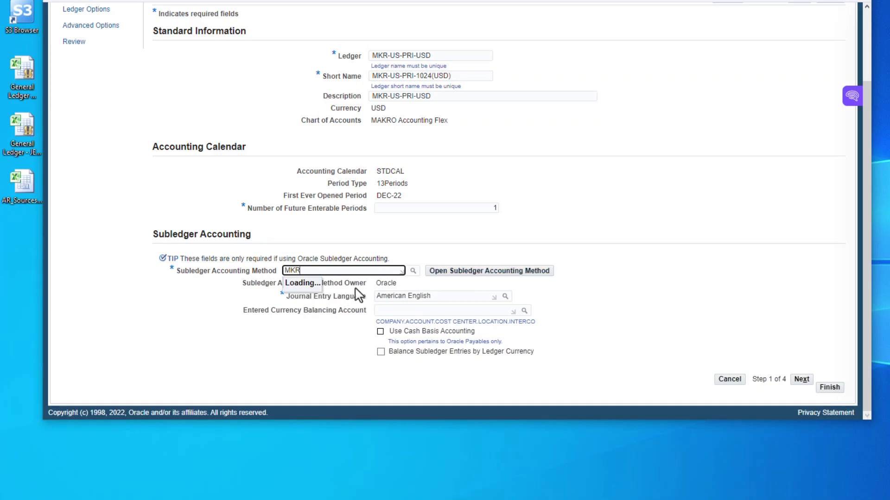
{"action": "left_click", "coordinate": [315, 302]}
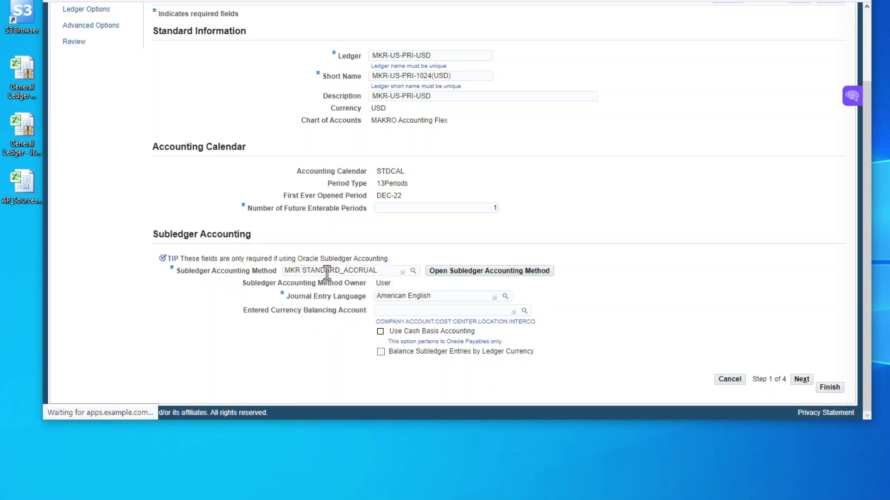
{"action": "left_click", "coordinate": [830, 387]}
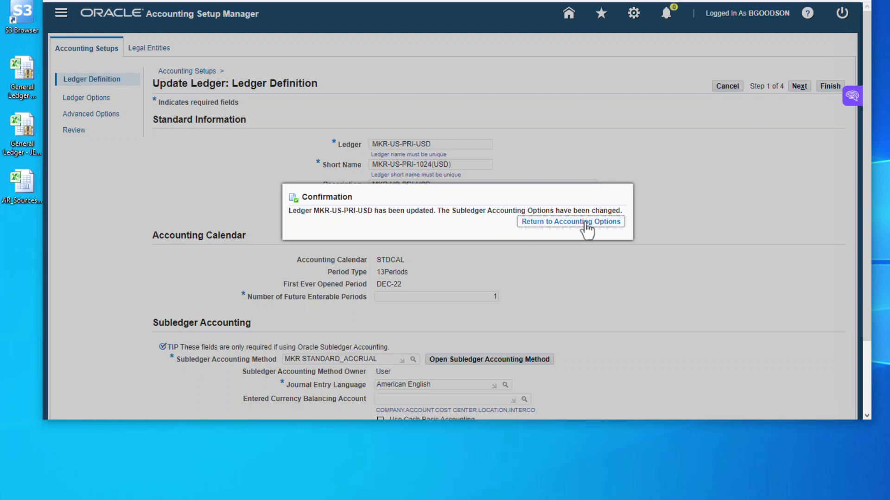
- Recheck the ledger definition shows the new method, cancel, and go back Home
{"action": "left_click", "coordinate": [583, 223]}
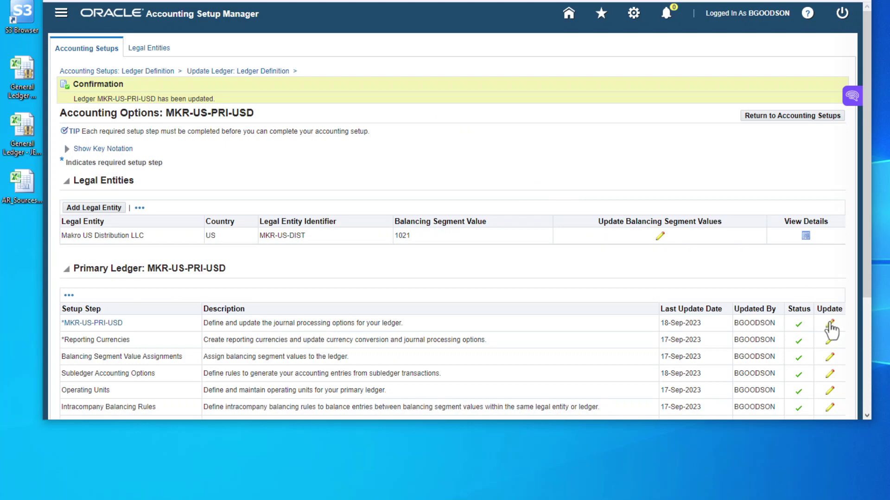
{"action": "left_click", "coordinate": [831, 324]}
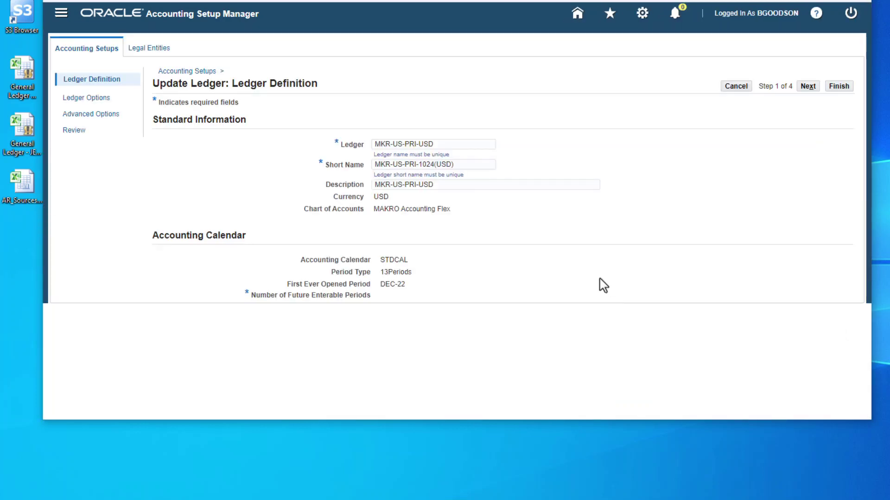
{"action": "scroll", "coordinate": [564, 279], "scroll_direction": "down", "scroll_amount": 3}
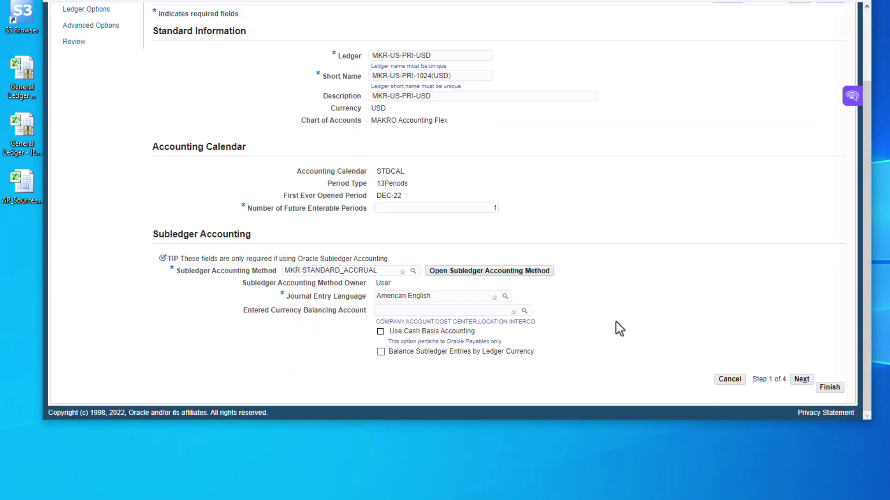
{"action": "left_click", "coordinate": [730, 380]}
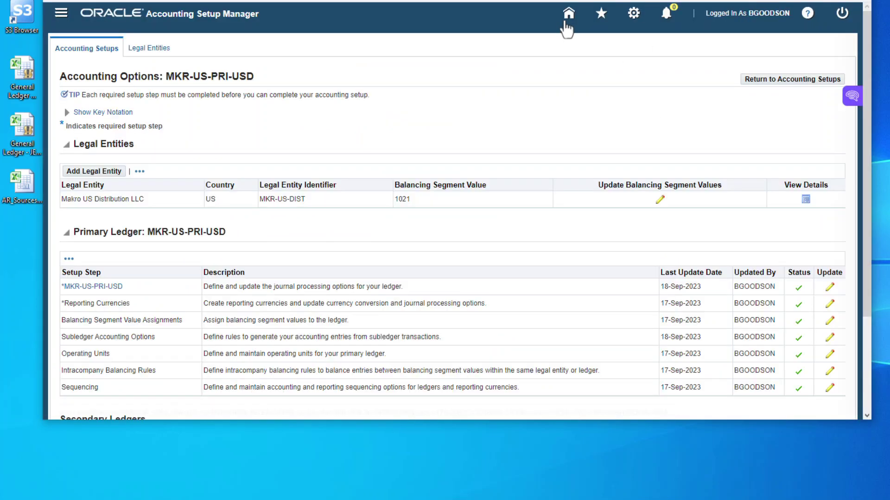
{"action": "left_click", "coordinate": [567, 19]}
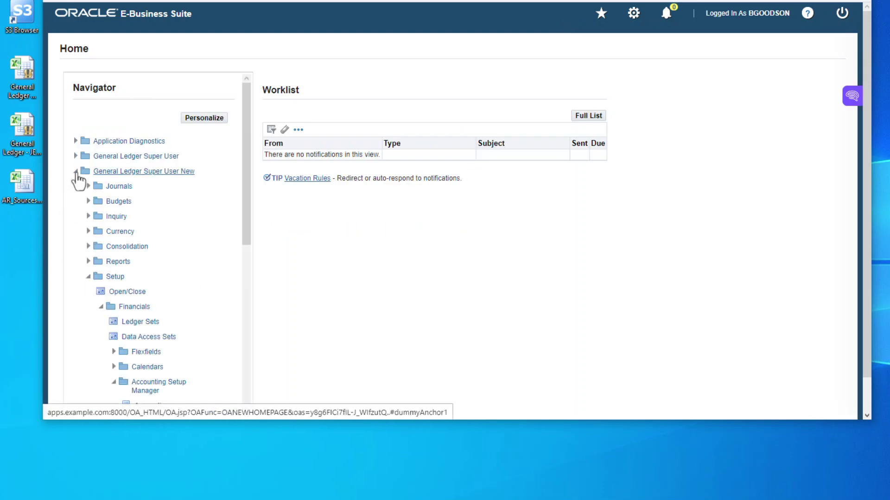
- Open Transactions and find the invoice with Bill To Name Super Buy
{"action": "left_click", "coordinate": [76, 172]}
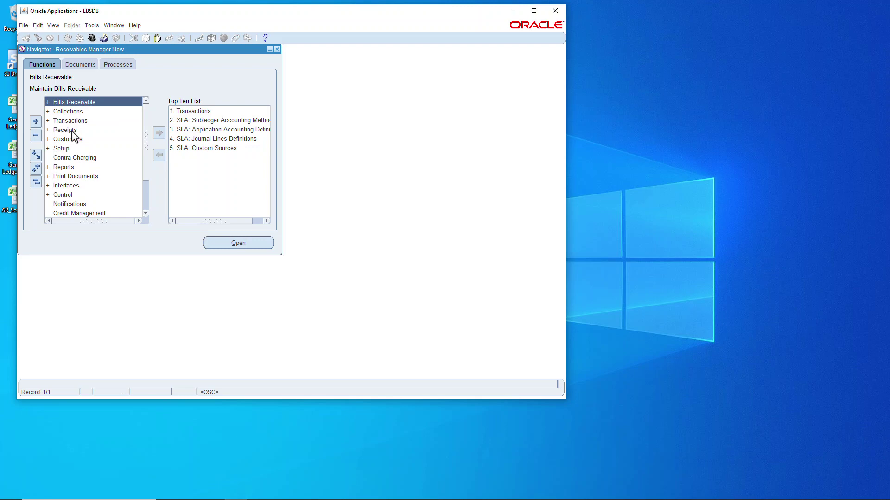
{"action": "left_click", "coordinate": [82, 121]}
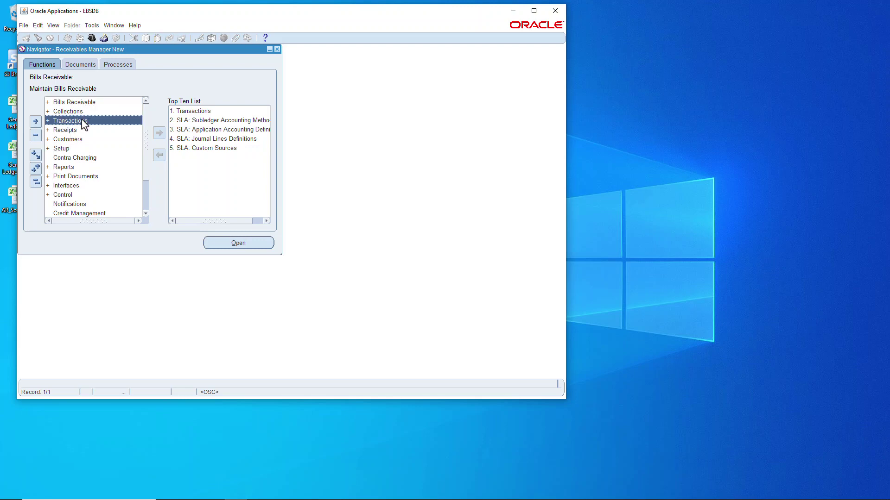
{"action": "left_click", "coordinate": [209, 111]}
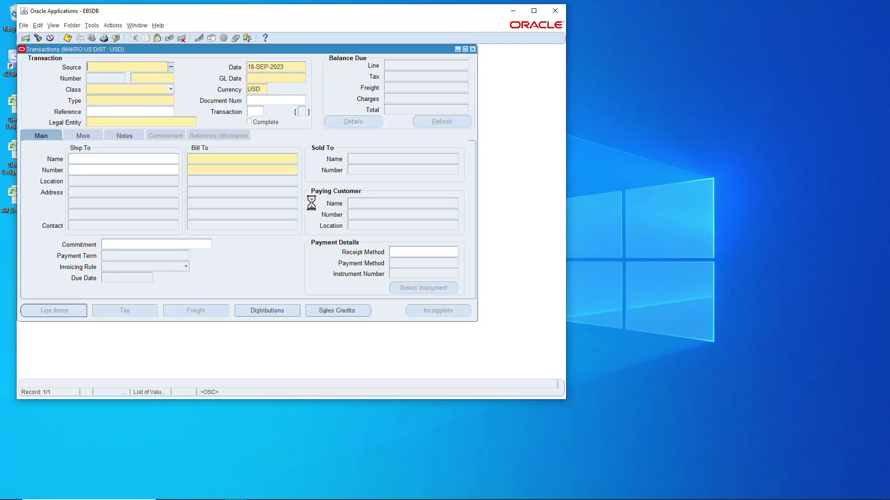
{"action": "left_click", "coordinate": [38, 38]}
{"action": "left_click", "coordinate": [323, 110]}
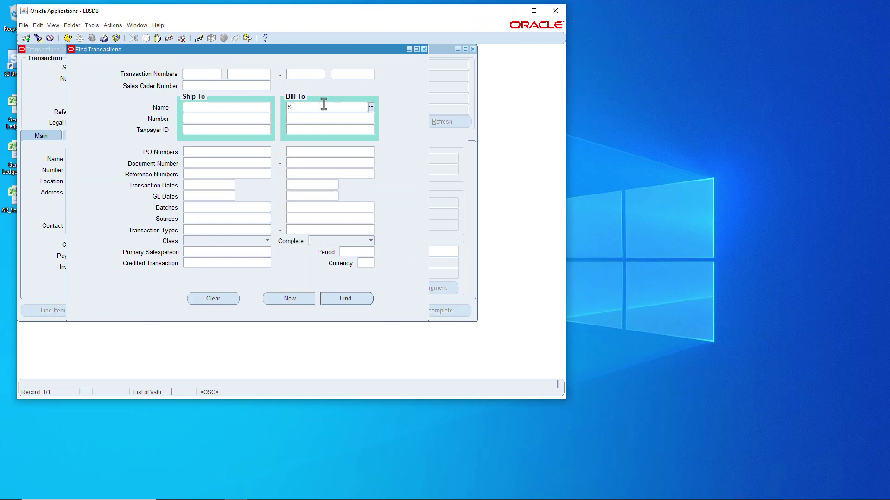
{"action": "left_click", "coordinate": [363, 300]}
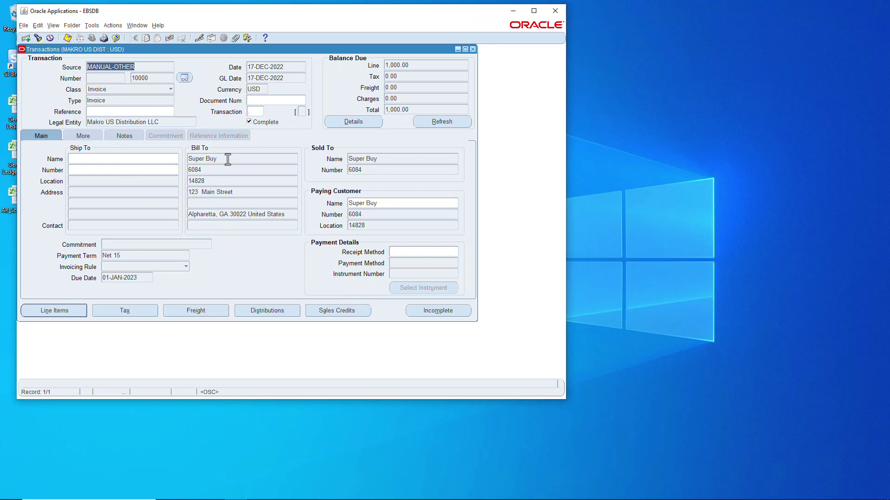
{"action": "left_click", "coordinate": [227, 159]}
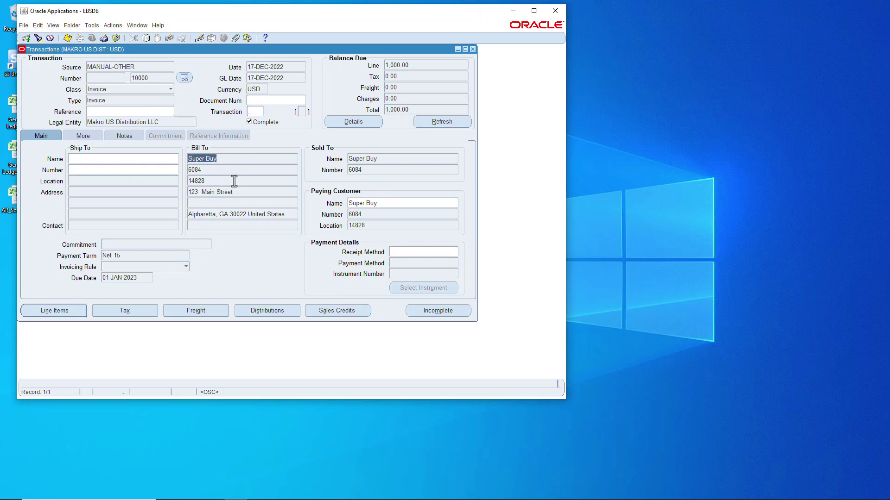
- Review the line distributions with Accounts For All Lines, then close both windows
{"action": "left_click", "coordinate": [84, 309]}
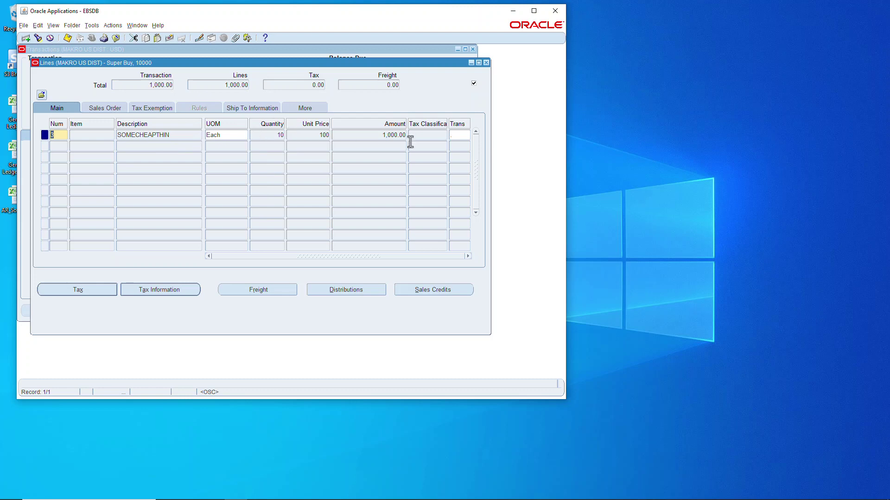
{"action": "left_click", "coordinate": [343, 290]}
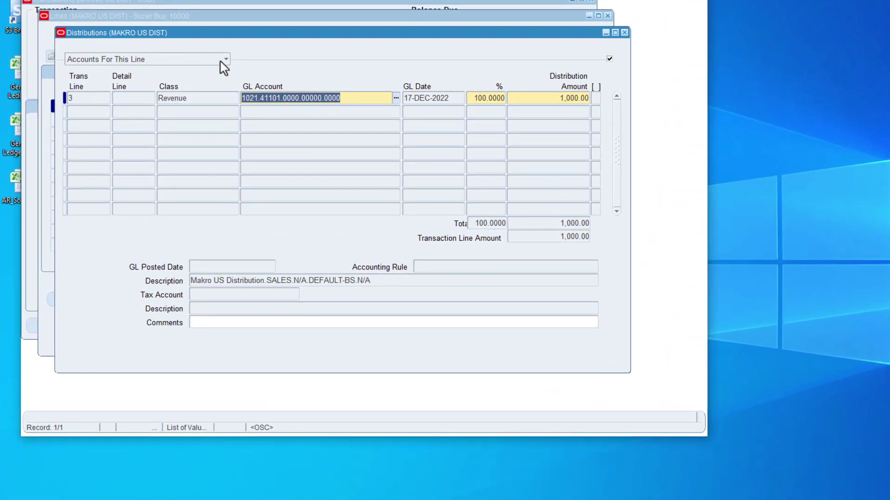
{"action": "left_click", "coordinate": [197, 61]}
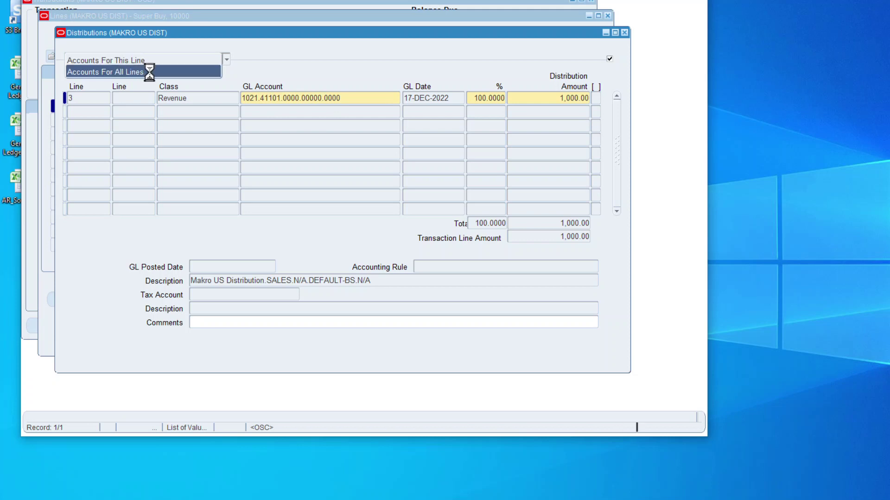
{"action": "left_click", "coordinate": [144, 71]}
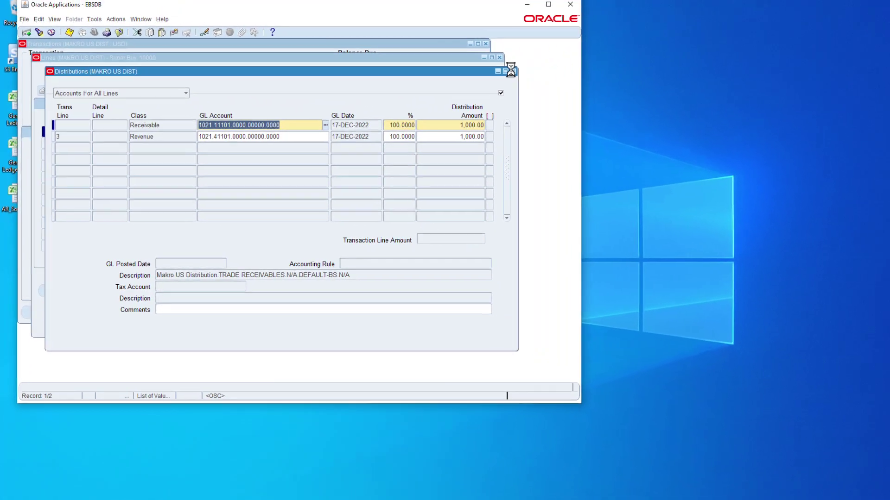
{"action": "left_click", "coordinate": [624, 32]}
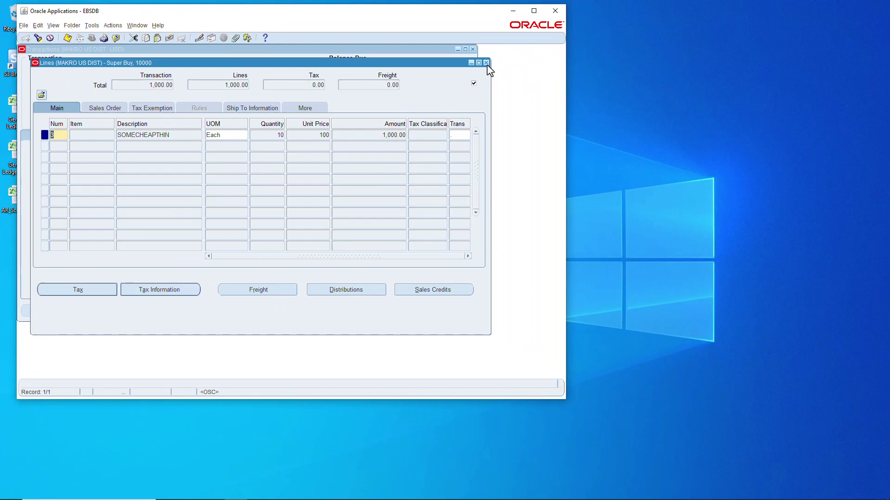
{"action": "left_click", "coordinate": [486, 62]}
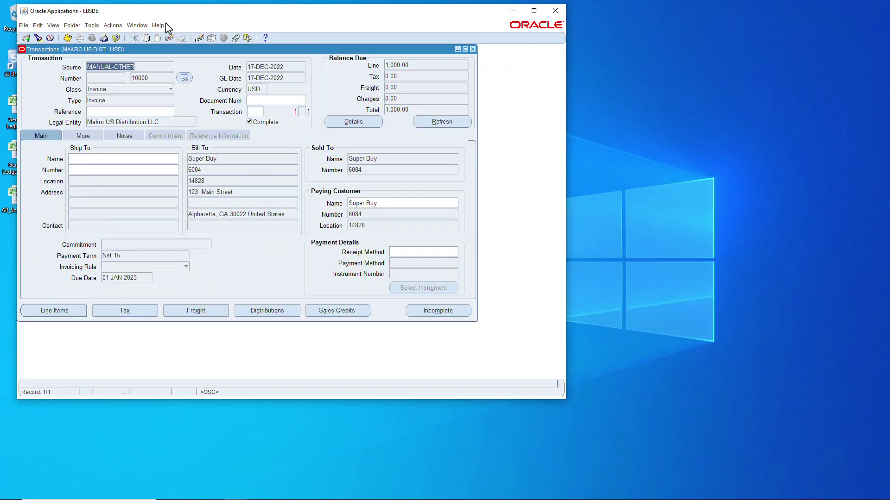
- Run Create Accounting in Draft mode for invoice 10000, then open View Accounting
{"action": "left_click", "coordinate": [92, 25]}
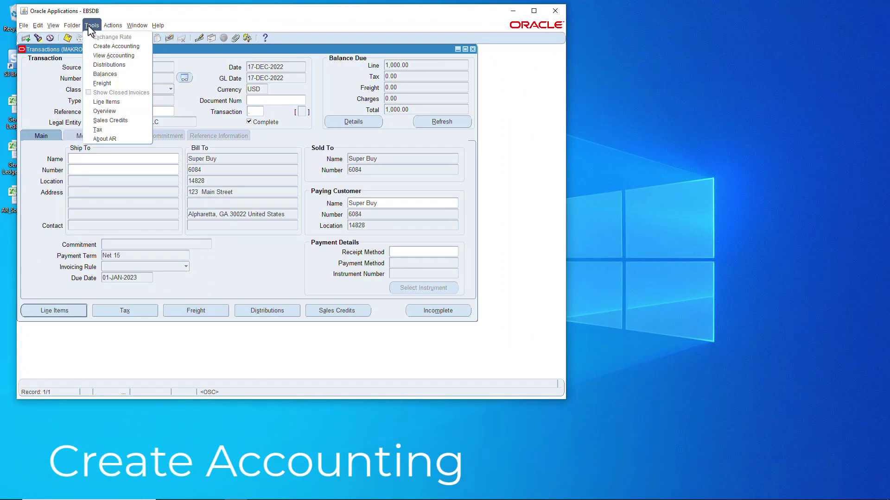
{"action": "left_click", "coordinate": [119, 47]}
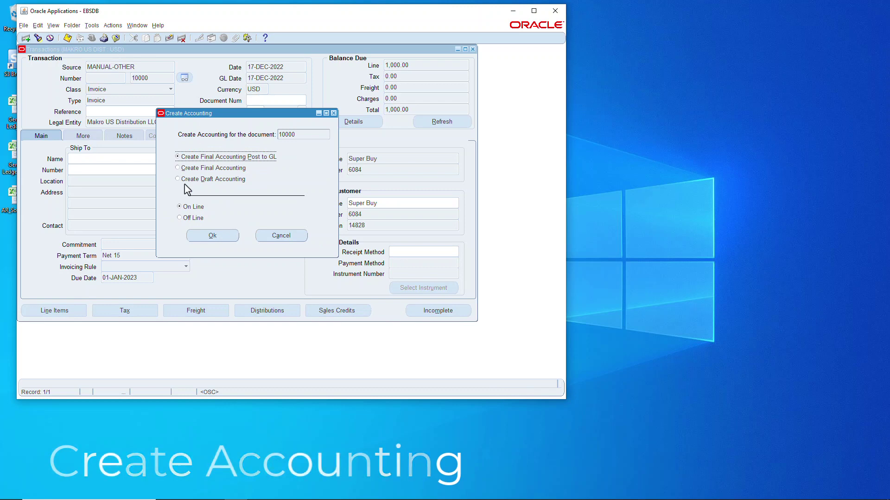
{"action": "left_click", "coordinate": [186, 179]}
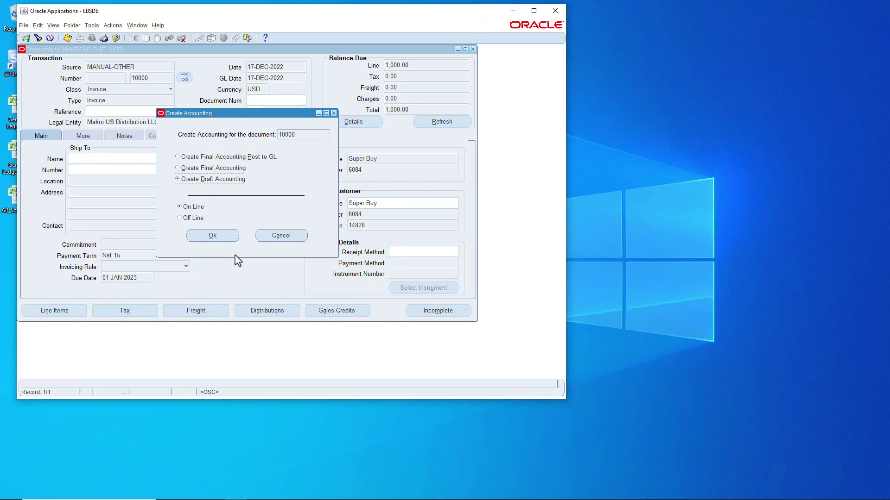
{"action": "left_click", "coordinate": [228, 234]}
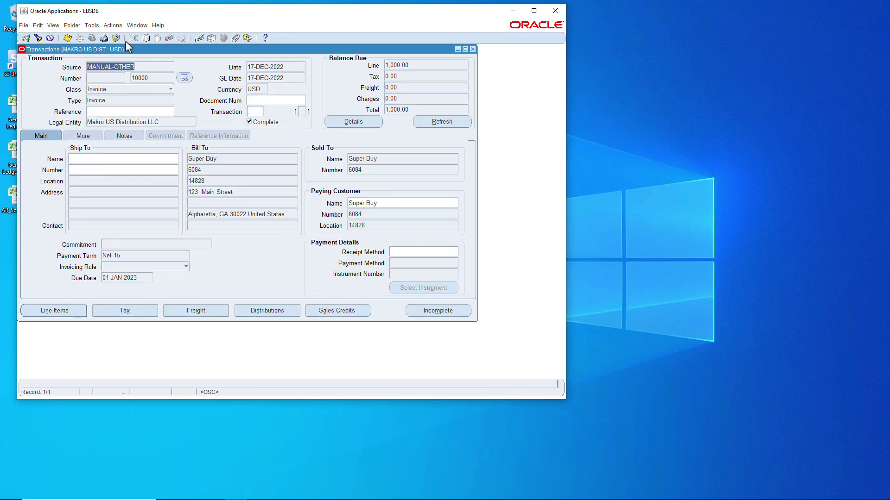
{"action": "left_click", "coordinate": [93, 26]}
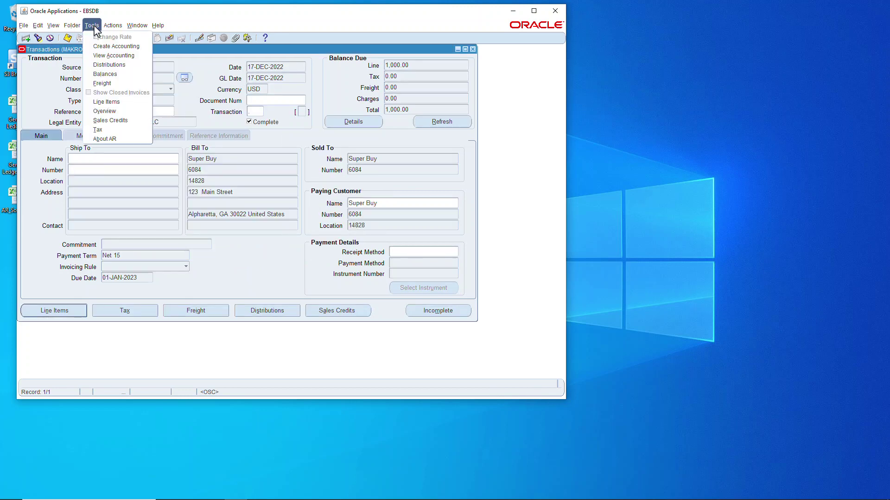
{"action": "left_click", "coordinate": [102, 55]}
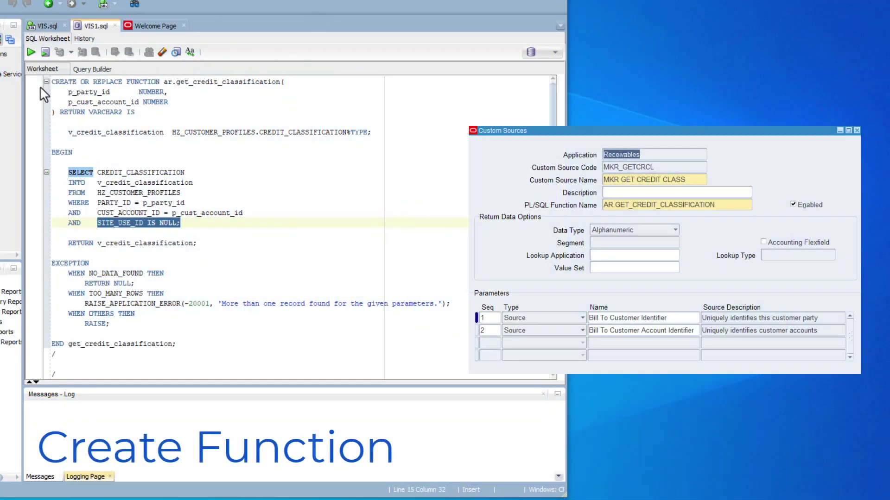
{"action": "left_click_drag", "start_coordinate": [52, 82], "coordinate": [284, 81]}
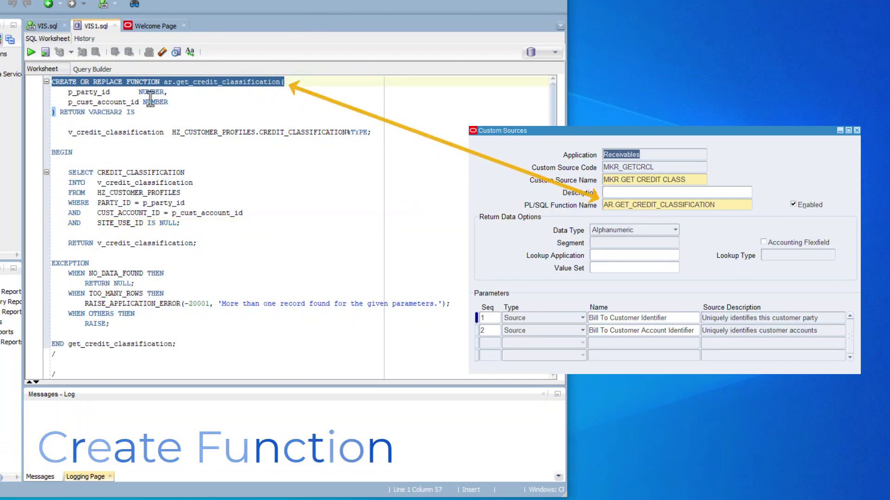
{"action": "left_click_drag", "start_coordinate": [68, 92], "coordinate": [168, 92]}
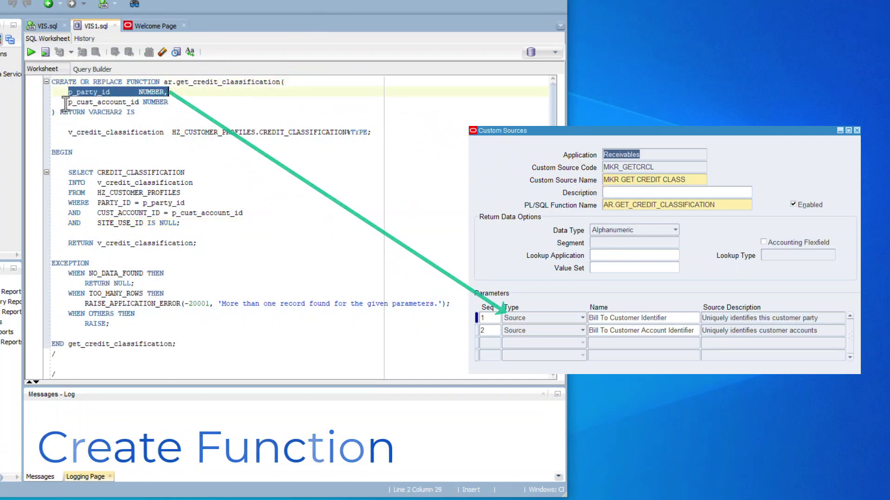
{"action": "left_click_drag", "start_coordinate": [68, 102], "coordinate": [168, 102]}
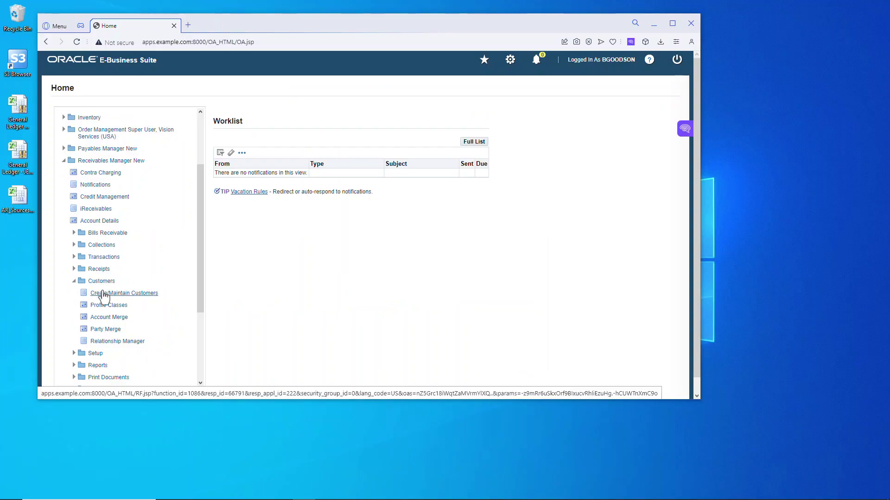
{"action": "left_click", "coordinate": [120, 294]}
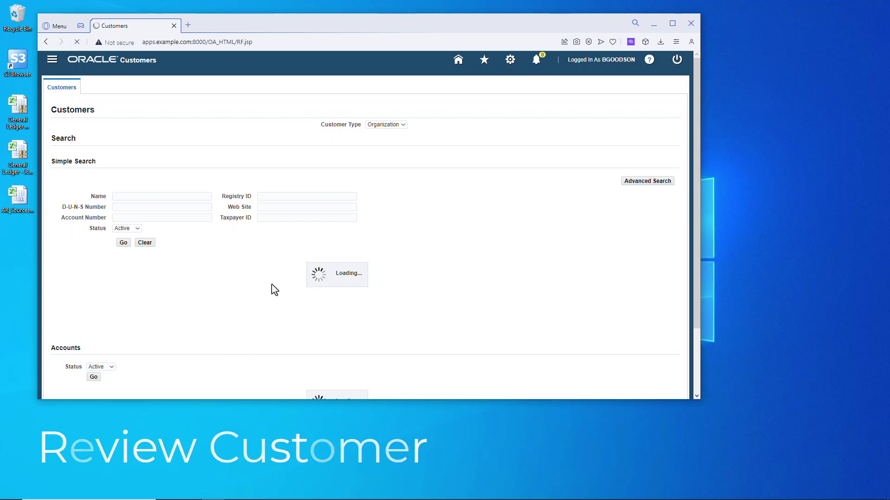
{"action": "left_click", "coordinate": [142, 195]}
{"action": "type", "text": "su%"}
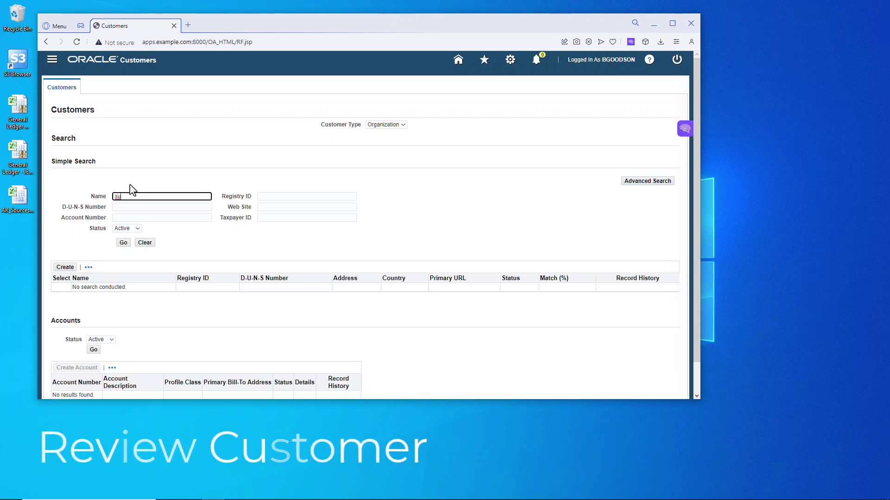
{"action": "left_click", "coordinate": [124, 242]}
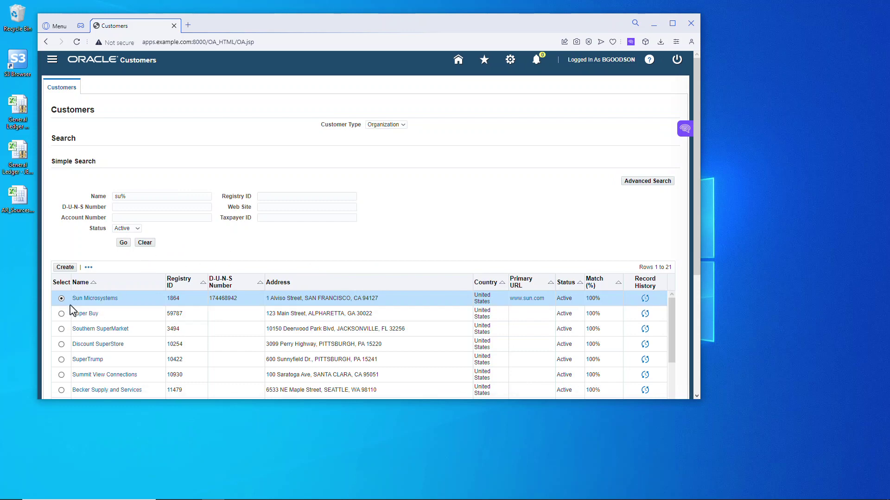
{"action": "left_click", "coordinate": [86, 313]}
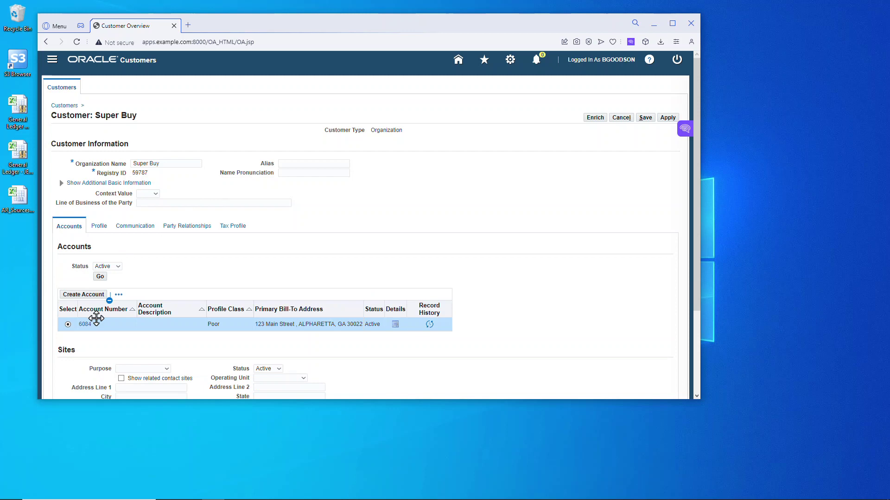
{"action": "left_click", "coordinate": [85, 324]}
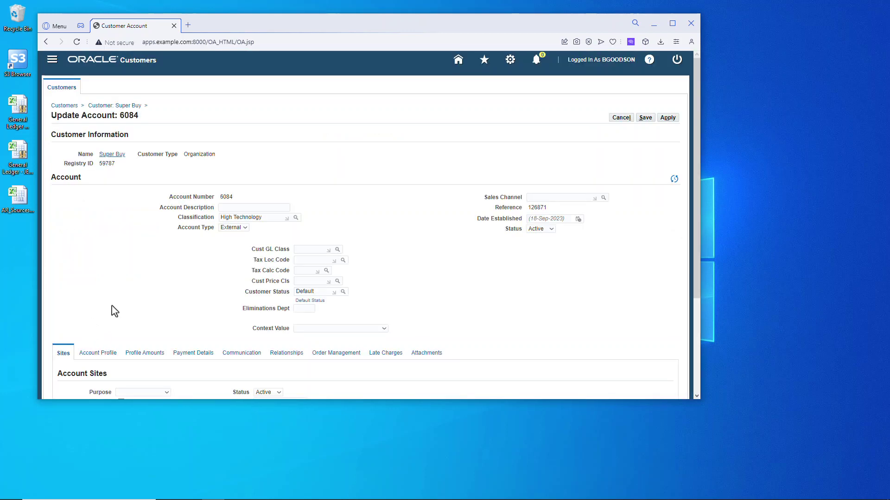
{"action": "scroll", "coordinate": [411, 288], "scroll_direction": "down", "scroll_amount": 3}
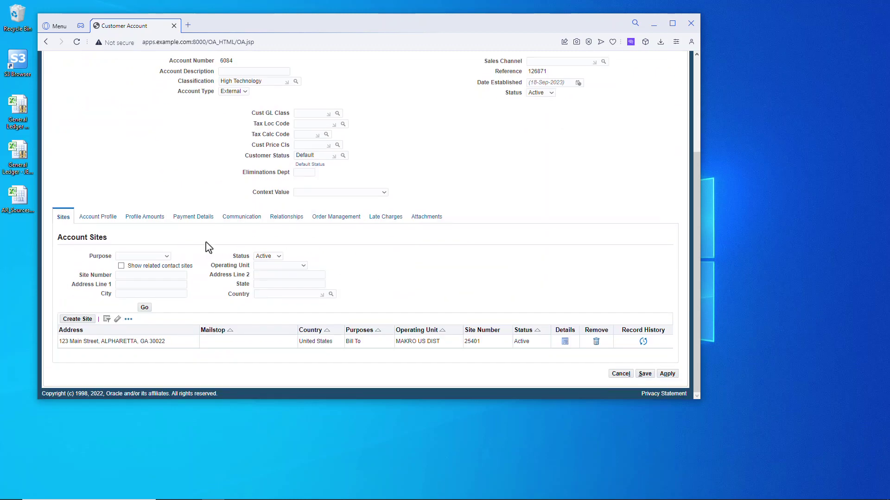
{"action": "left_click", "coordinate": [106, 218]}
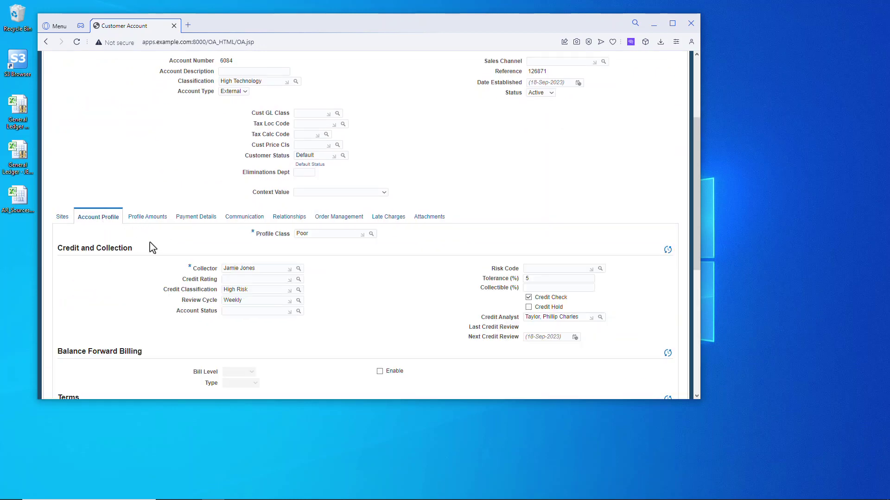
{"action": "scroll", "coordinate": [365, 295], "scroll_direction": "down", "scroll_amount": 2}
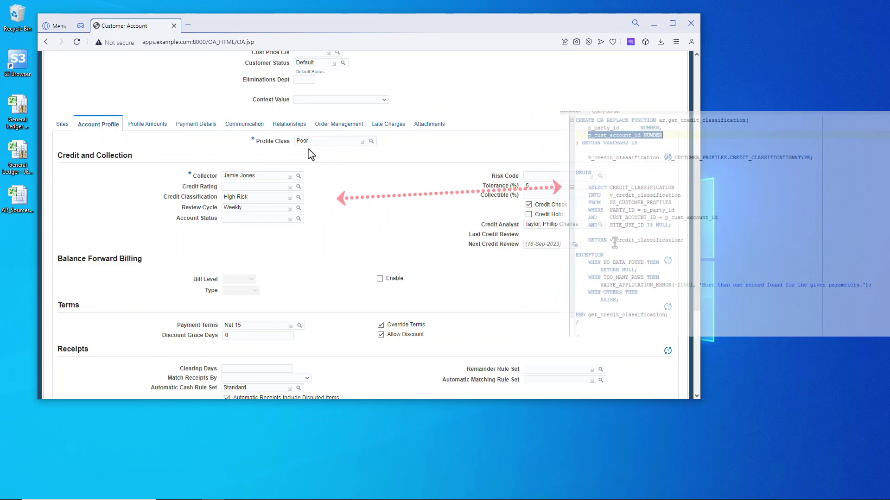
{"action": "scroll", "coordinate": [498, 151], "scroll_direction": "up", "scroll_amount": 5}
{"action": "left_click", "coordinate": [620, 118]}
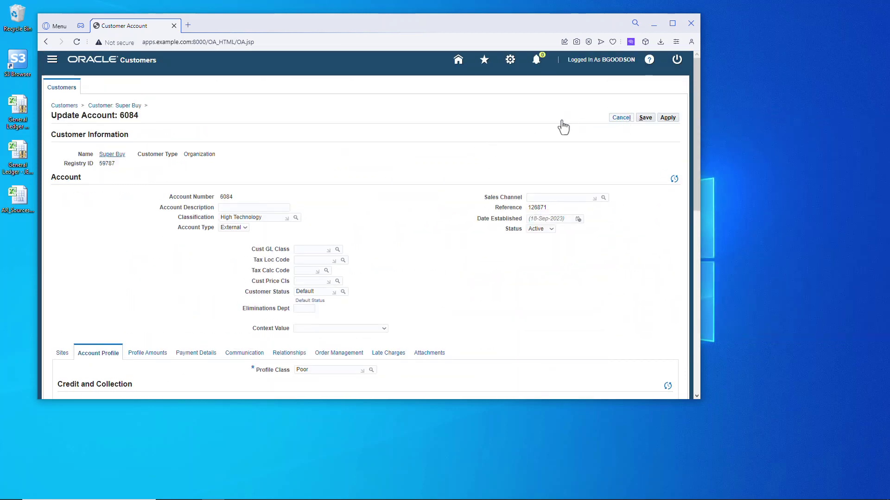
{"action": "left_click", "coordinate": [458, 59]}
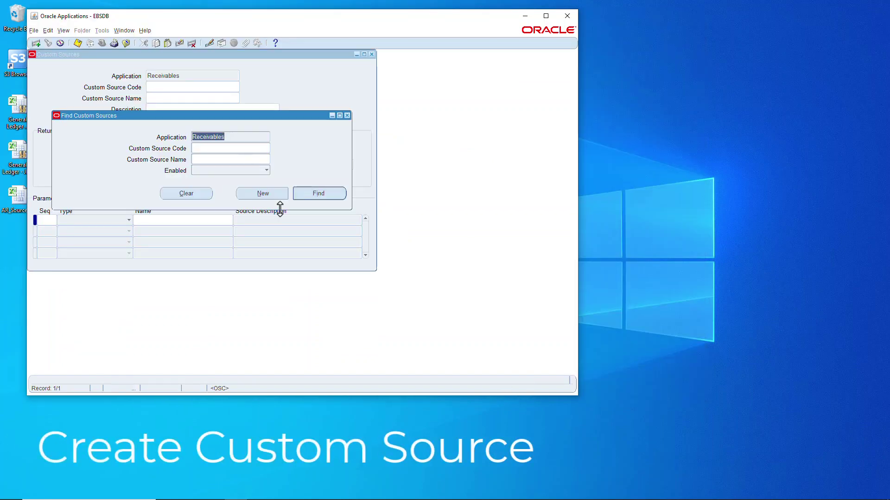
- Create and save a new custom source with code MKR_GETCRCL
{"action": "left_click", "coordinate": [269, 192]}
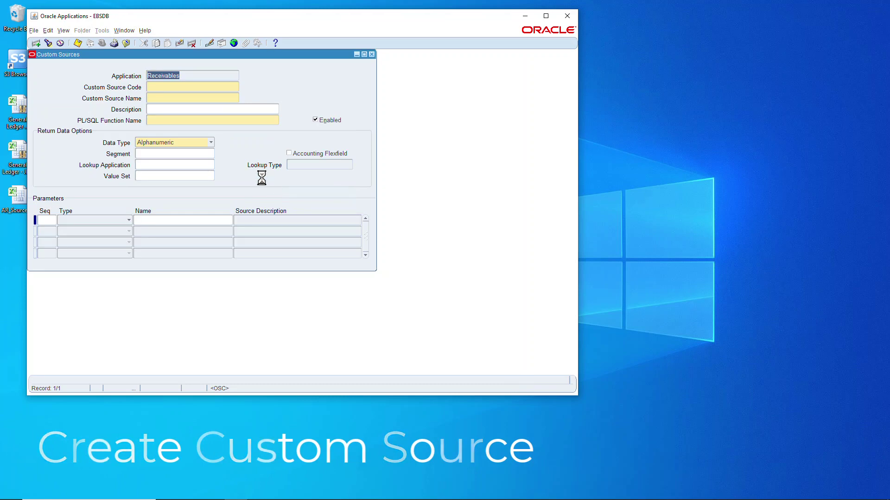
{"action": "left_click", "coordinate": [198, 88]}
{"action": "type", "text": "MKR_GETC"}
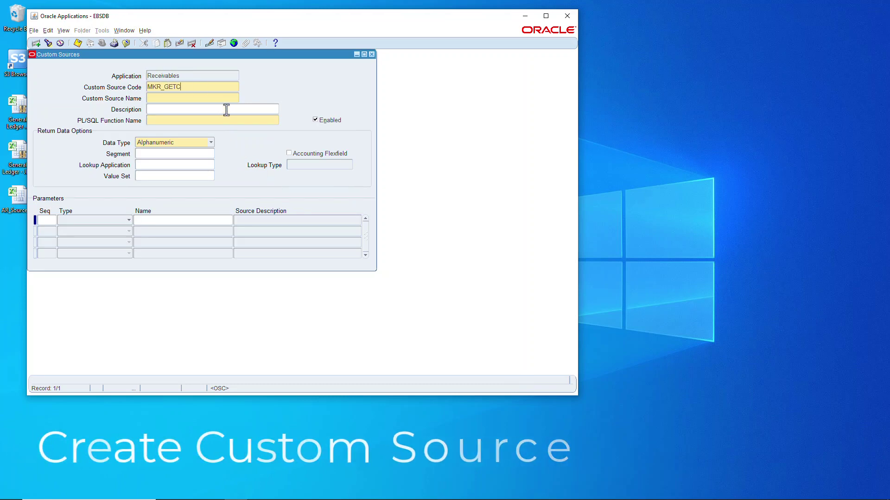
{"action": "type", "text": "RCL"}
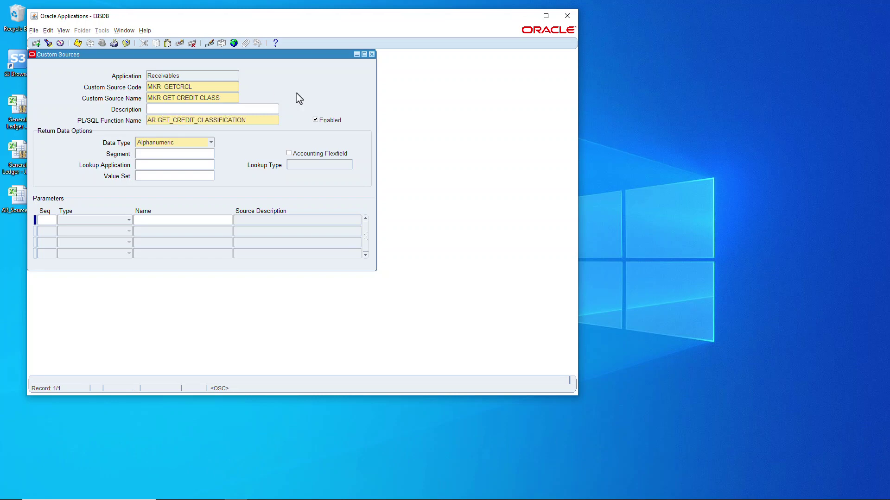
{"action": "left_click_drag", "start_coordinate": [253, 121], "coordinate": [140, 124]}
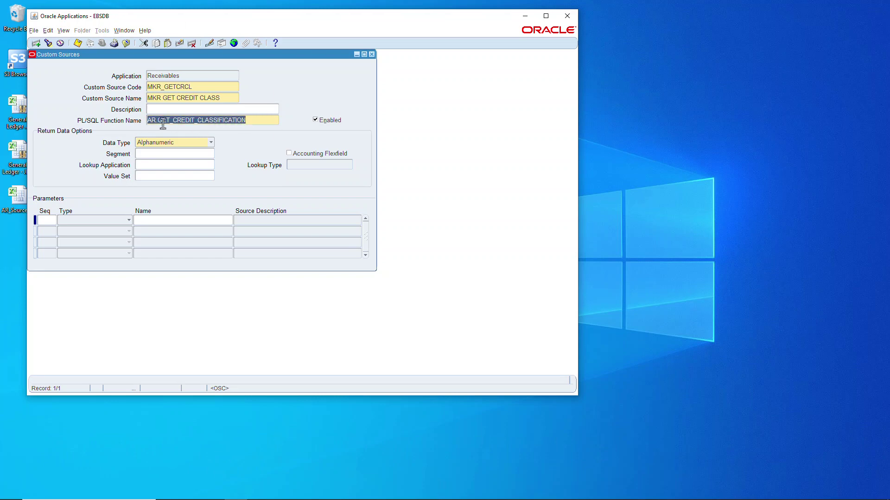
{"action": "left_click", "coordinate": [77, 43]}
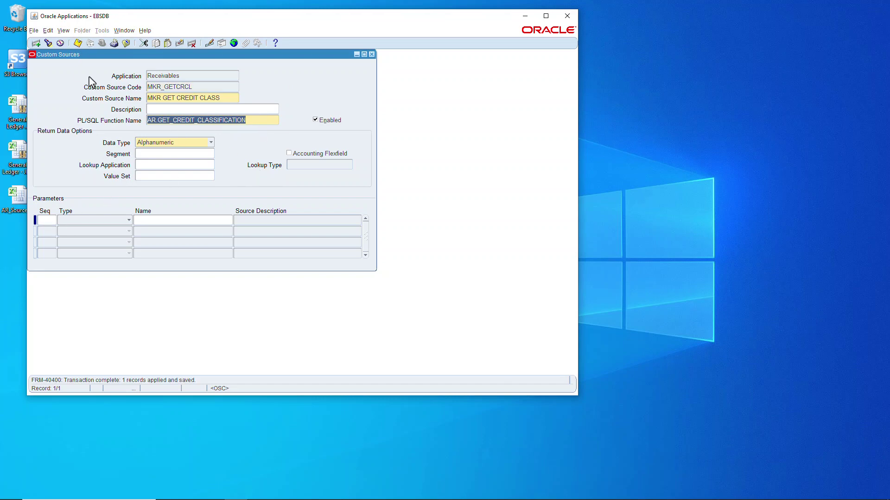
- Set the first parameter to source Bill To Customer Identifier
{"action": "left_click", "coordinate": [64, 234]}
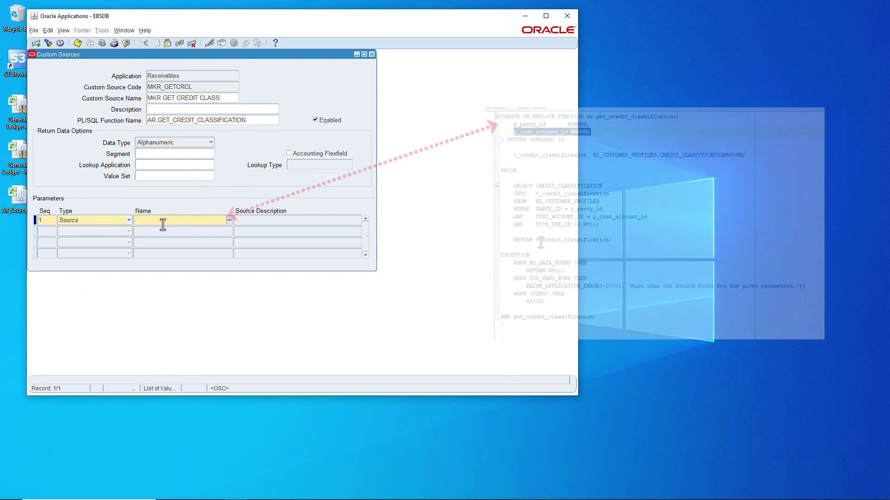
{"action": "type", "text": "BILL TO %"}
{"action": "key", "text": "Tab"}
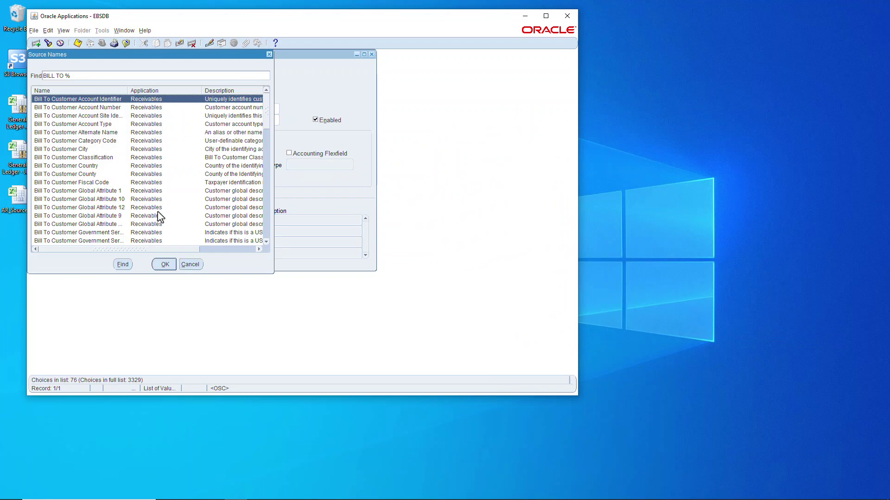
{"action": "left_click_drag", "start_coordinate": [123, 90], "coordinate": [216, 91]}
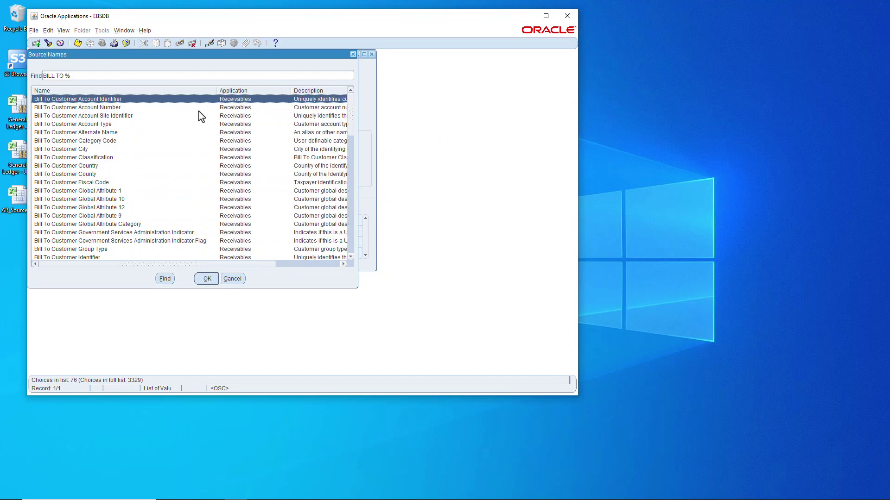
{"action": "scroll", "coordinate": [107, 179], "scroll_direction": "down", "scroll_amount": 2}
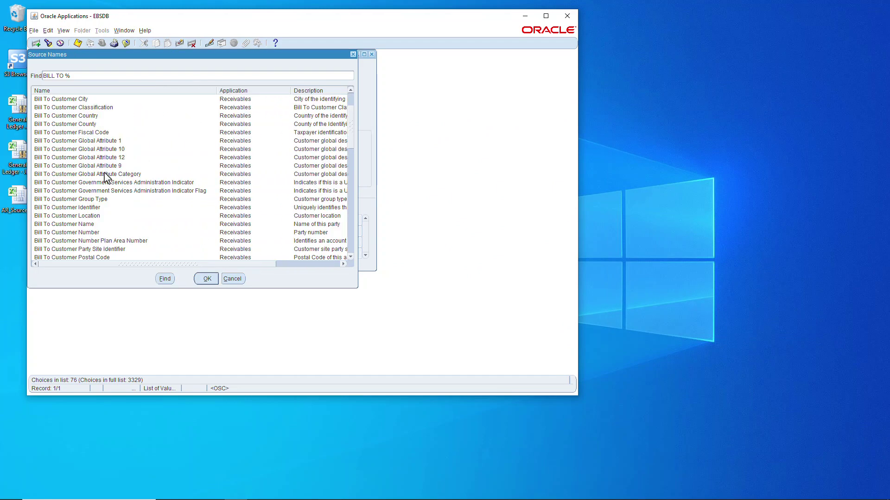
{"action": "left_click", "coordinate": [98, 208]}
{"action": "left_click", "coordinate": [207, 278]}
- Set the second parameter to source Bill To Customer Account Identifier
{"action": "left_click", "coordinate": [153, 231]}
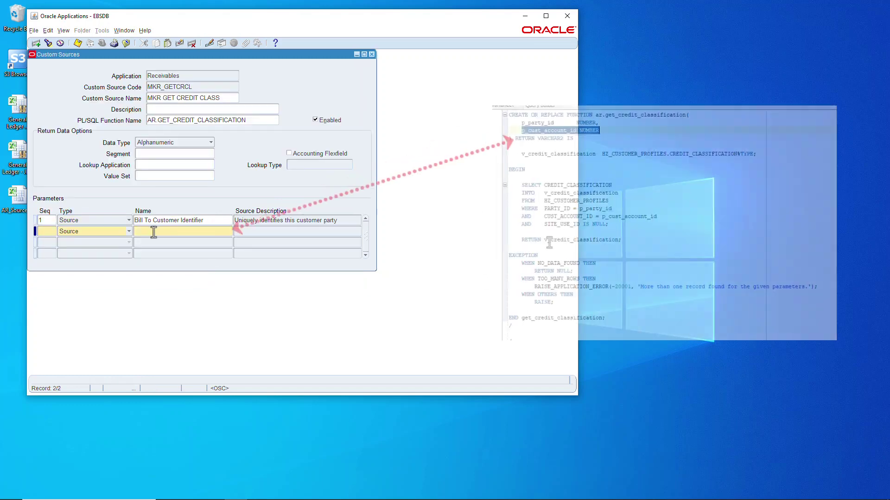
{"action": "left_click", "coordinate": [230, 231]}
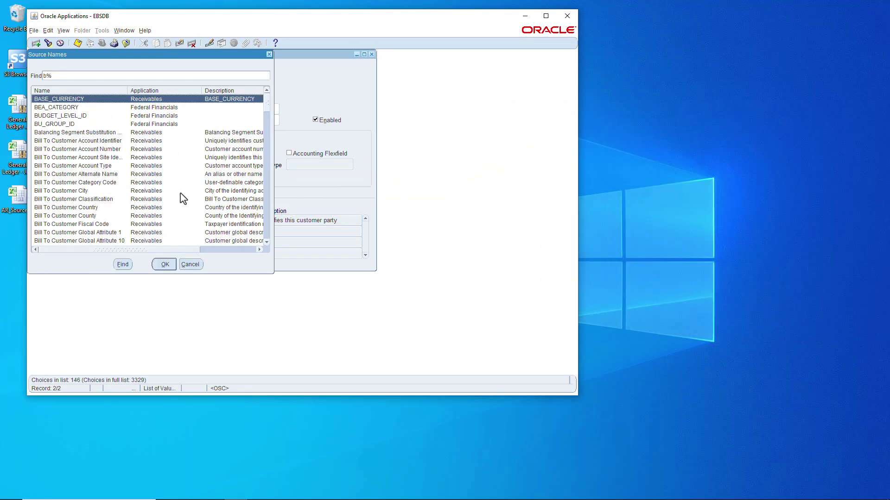
{"action": "left_click", "coordinate": [94, 141]}
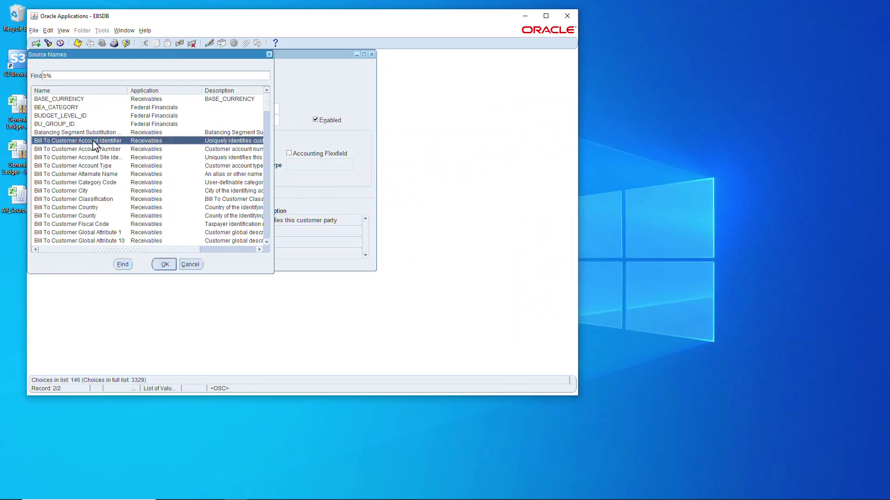
{"action": "left_click", "coordinate": [165, 265]}
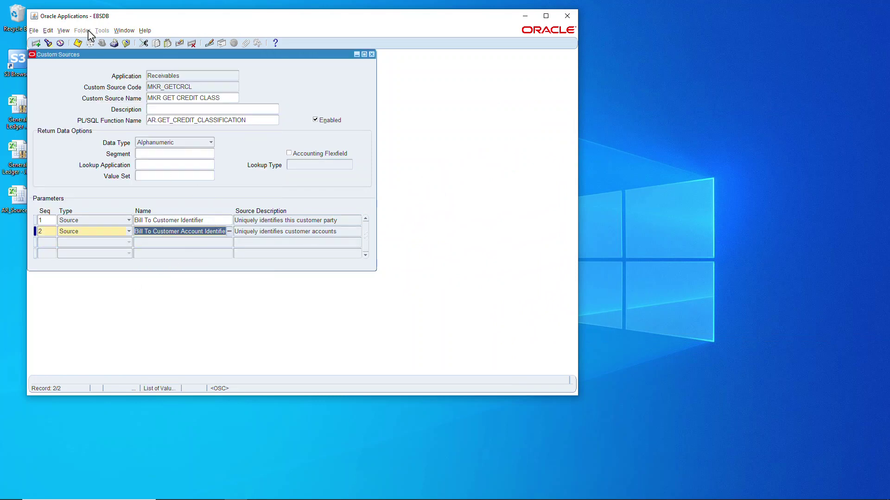
- Save and close the custom source, then query journal lines definition code MKR
{"action": "left_click", "coordinate": [78, 43]}
{"action": "left_click", "coordinate": [372, 55]}
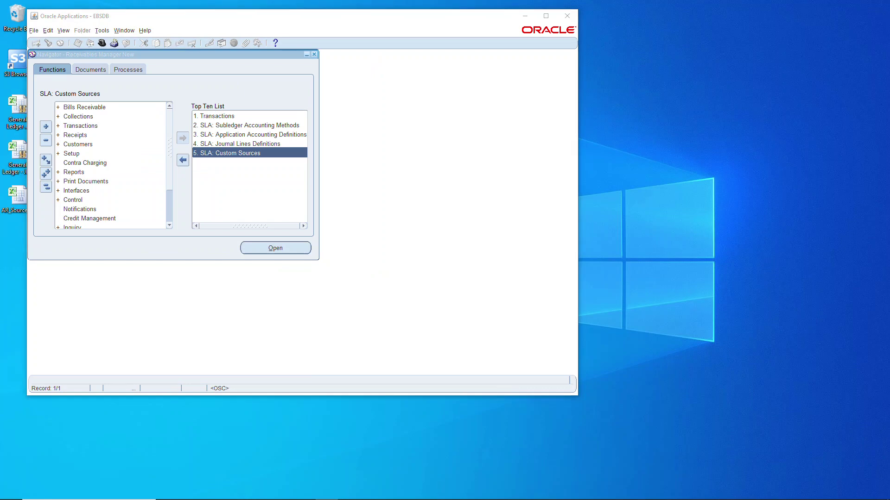
{"action": "double_click", "coordinate": [233, 143]}
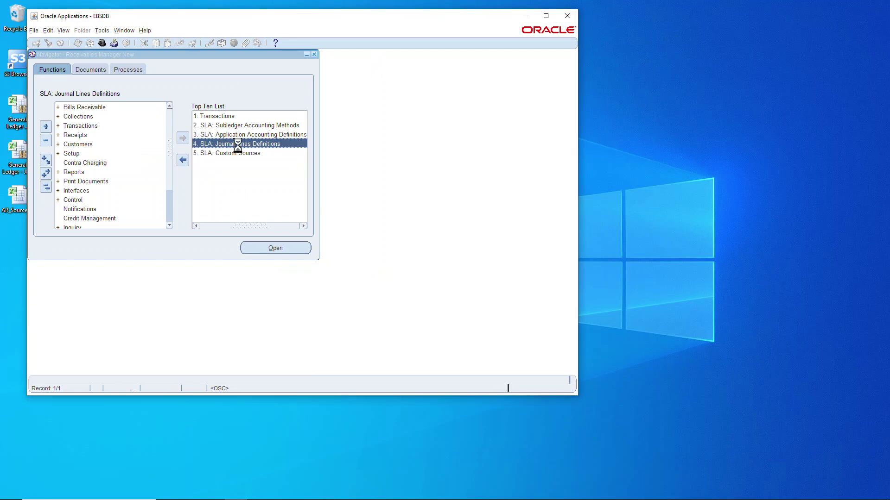
{"action": "left_click", "coordinate": [198, 176]}
{"action": "left_click", "coordinate": [147, 187]}
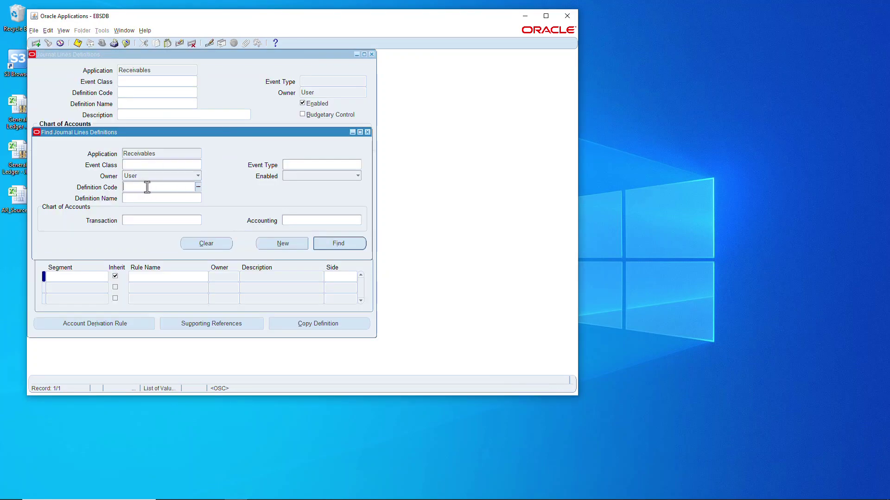
{"action": "type", "text": "MKR"}
{"action": "left_click", "coordinate": [345, 243]}
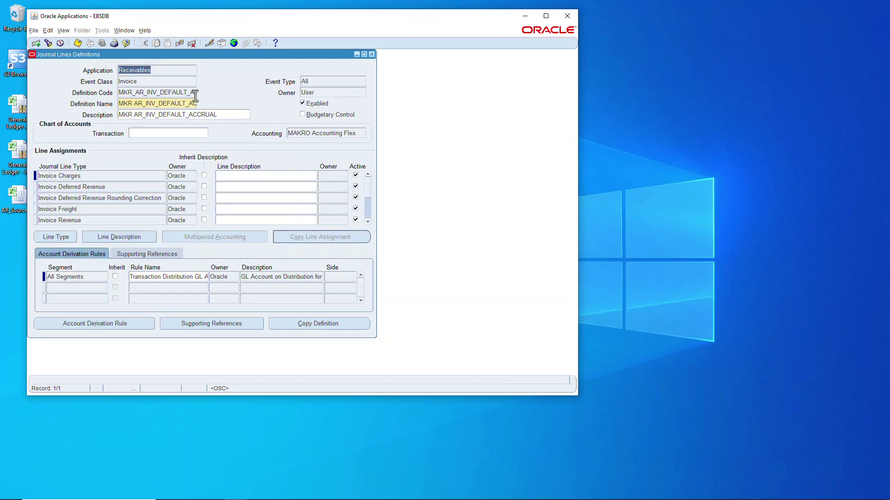
- Add a new Segment derivation rule row on the receivable line assignment
{"action": "left_click", "coordinate": [367, 222]}
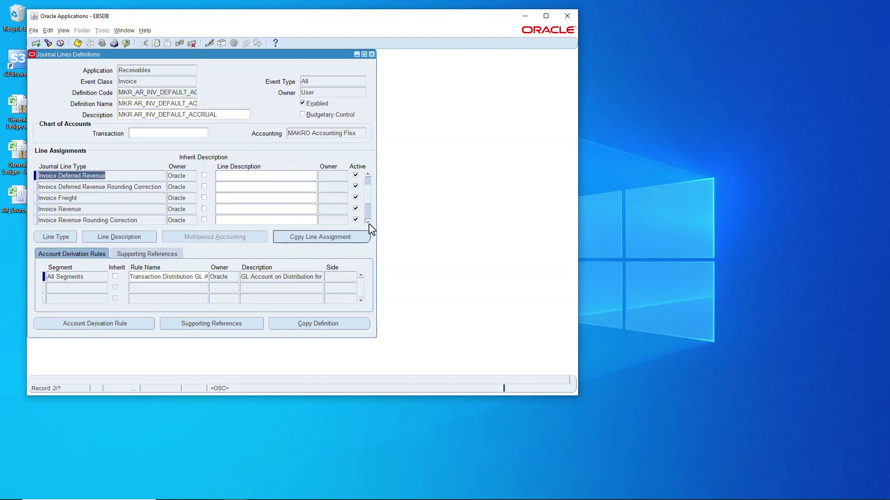
{"action": "left_click", "coordinate": [85, 288]}
{"action": "left_click", "coordinate": [104, 287]}
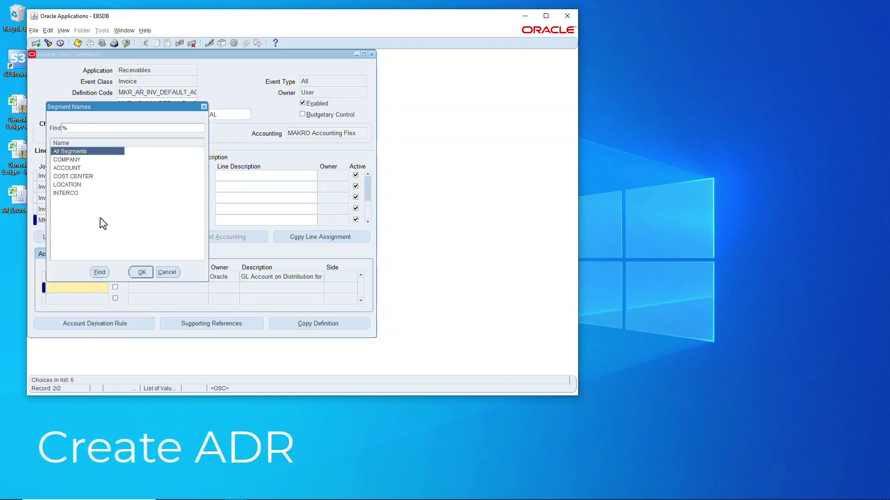
- Start a new account derivation rule with code MKR_GETCRCL, a name and a description
{"action": "left_click", "coordinate": [142, 272]}
{"action": "left_click", "coordinate": [103, 323]}
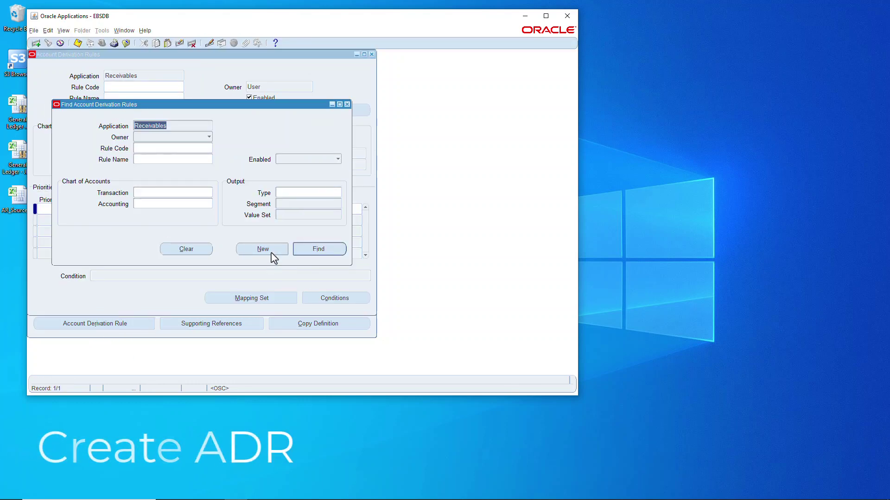
{"action": "left_click", "coordinate": [267, 250]}
{"action": "left_click", "coordinate": [134, 86]}
{"action": "type", "text": "MKR_GETCRCL"}
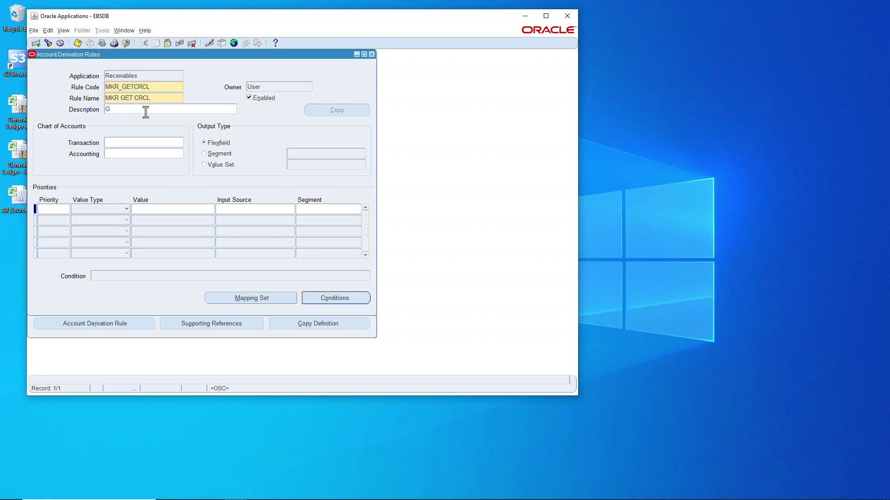
{"action": "type", "text": "class the acco"}
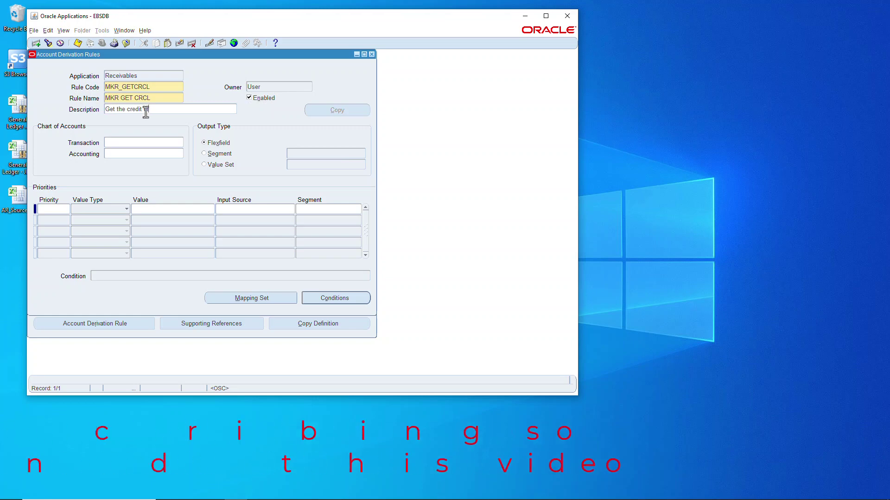
{"action": "type", "text": "unt level"}
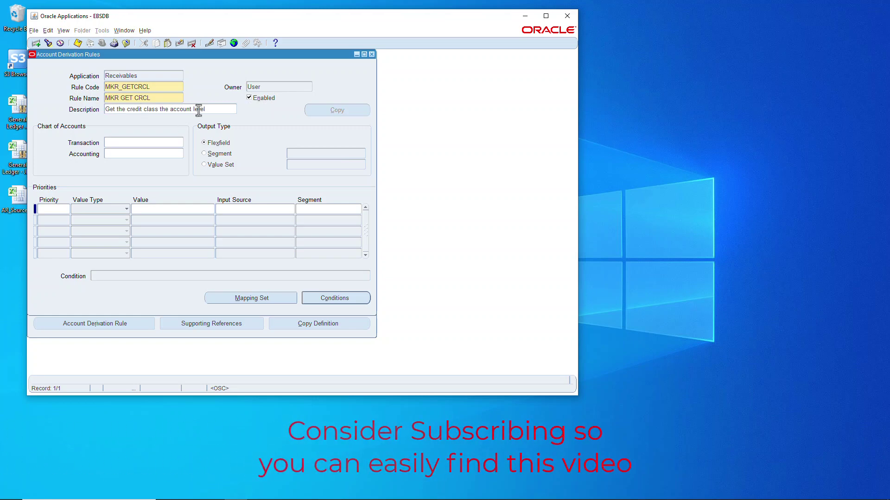
- Set chart MAKRO Accounting Flex, output Segment ACCOUNT, save, and enter priority 1
{"action": "left_click", "coordinate": [157, 154]}
{"action": "type", "text": "m"}
{"action": "key", "text": "Tab"}
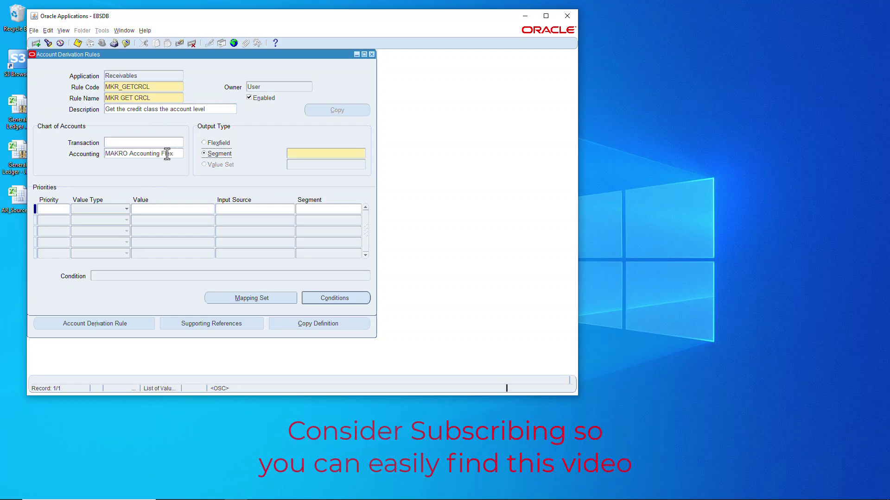
{"action": "left_click", "coordinate": [204, 154]}
{"action": "left_click", "coordinate": [368, 154]}
{"action": "double_click", "coordinate": [315, 217]}
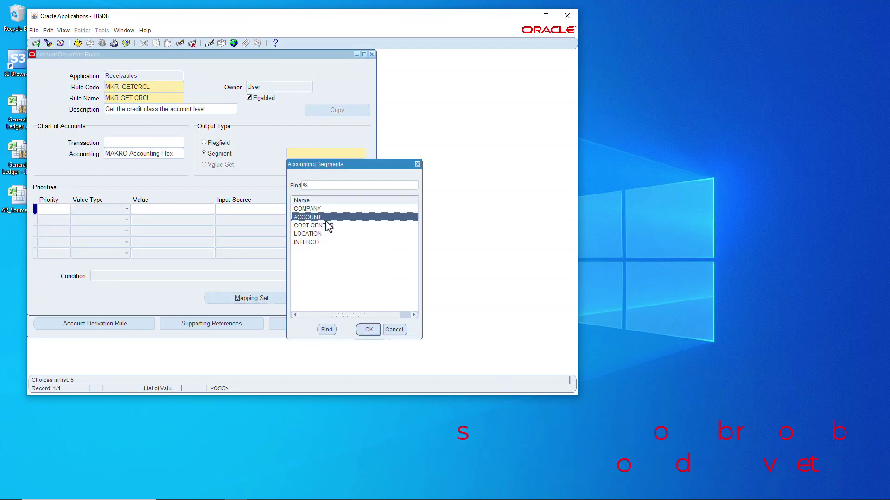
{"action": "left_click", "coordinate": [77, 43]}
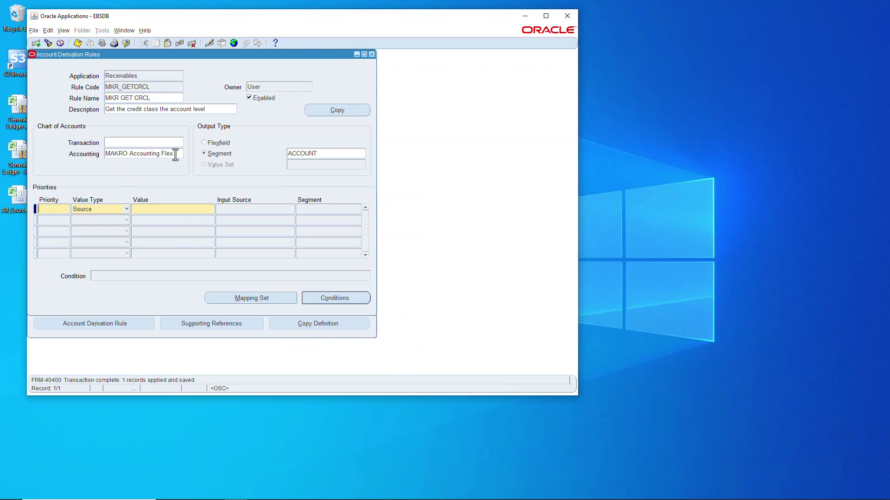
{"action": "type", "text": "1"}
{"action": "key", "text": "Tab"}
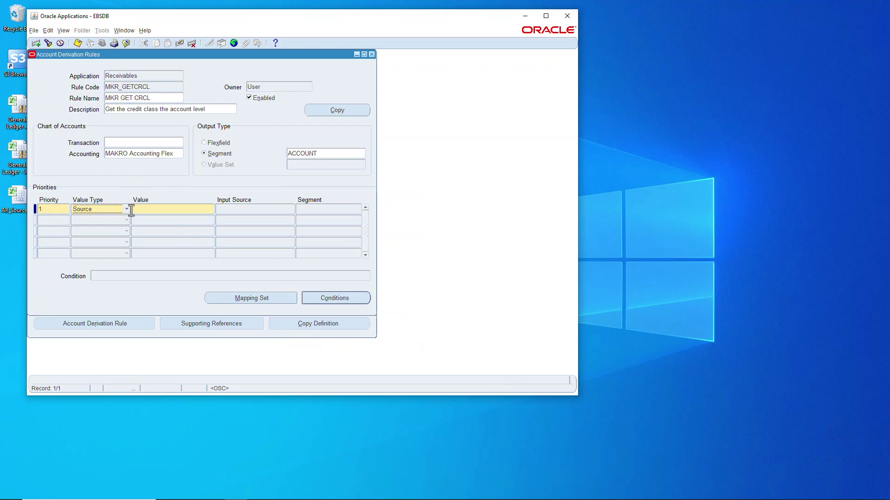
- Set Value Type to Mapping Set and start a new mapping set coded MKR_MAPCRCL
{"action": "left_click", "coordinate": [126, 209]}
{"action": "left_click", "coordinate": [90, 198]}
{"action": "left_click", "coordinate": [262, 298]}
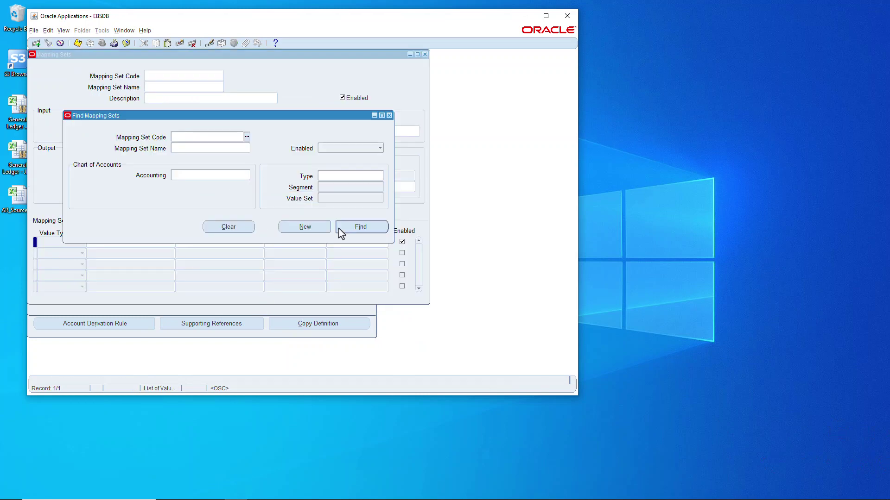
{"action": "left_click", "coordinate": [312, 227]}
{"action": "type", "text": "MKR_"}
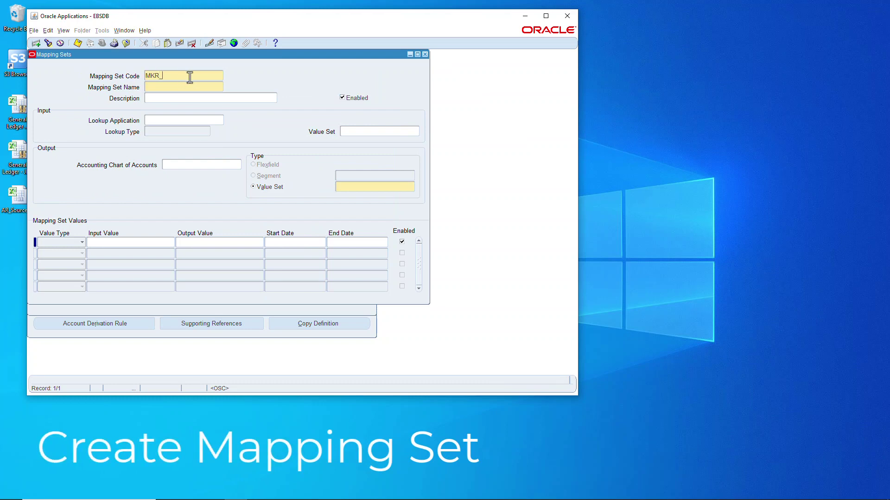
{"action": "type", "text": "MTG"}
{"action": "key", "text": "BackSpace"}
{"action": "key", "text": "BackSpace"}
{"action": "key", "text": "BackSpace"}
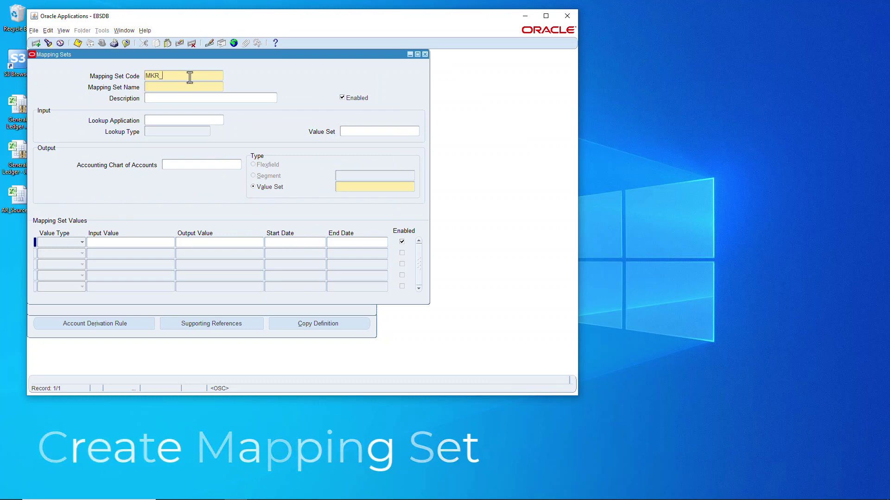
{"action": "type", "text": "MAPCRC"}
{"action": "key", "text": "Tab"}
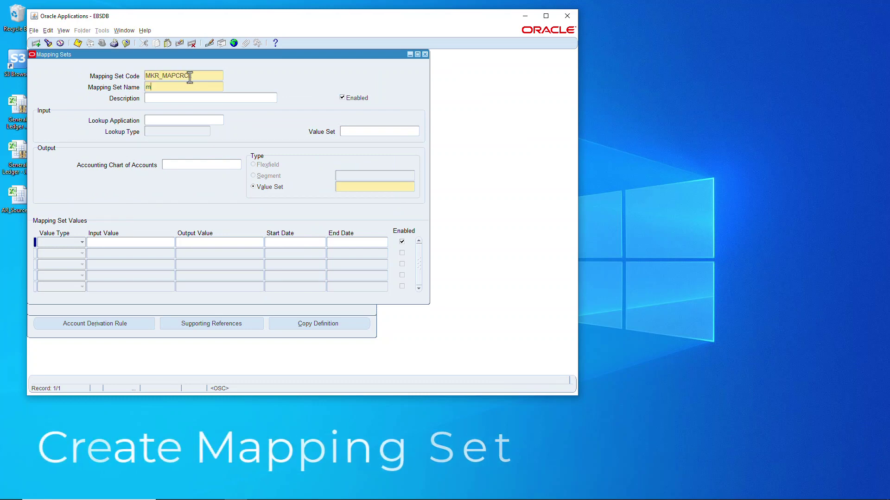
- Give the mapping set its name and description, with chart MAKRO Accounting Flex
{"action": "type", "text": "MR"}
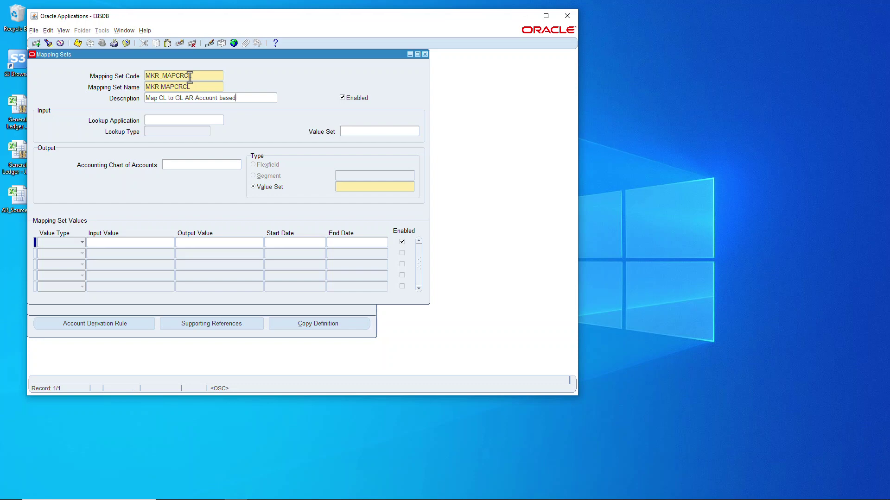
{"action": "type", "text": "ting"}
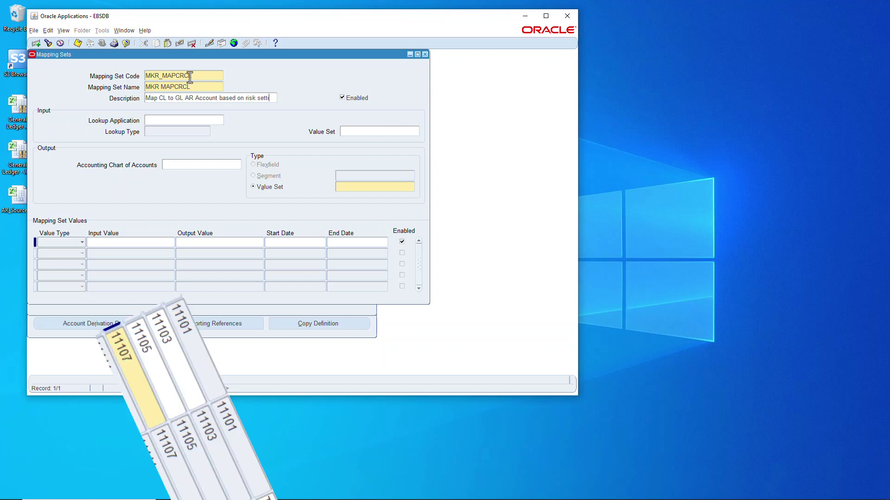
{"action": "left_click", "coordinate": [199, 165]}
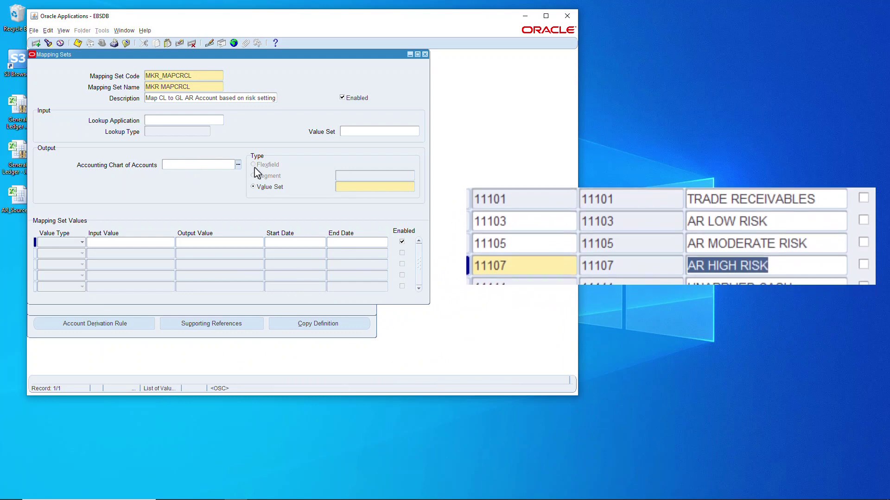
{"action": "key", "text": "ctrl+l"}
{"action": "type", "text": "m%"}
{"action": "key", "text": "Return"}
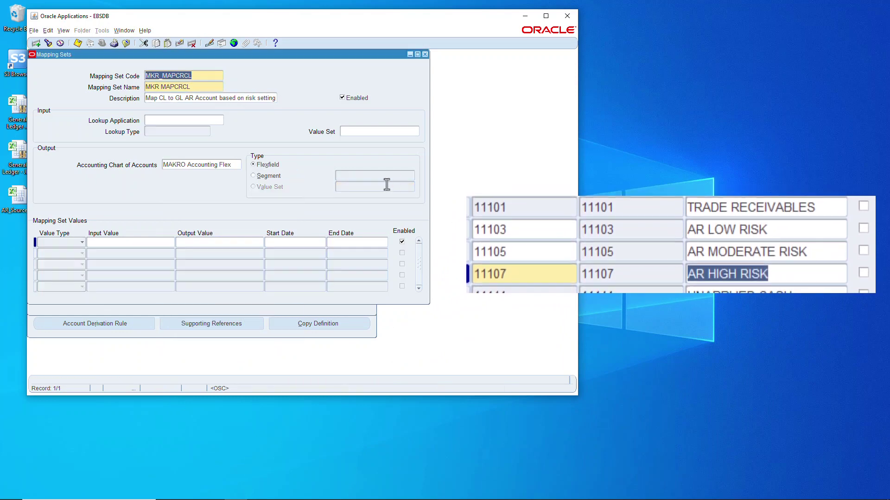
- Make ACCOUNT the output segment and map LOW to account 11103 from 18-SEP-2020
{"action": "left_click", "coordinate": [336, 176]}
{"action": "type", "text": "acc"}
{"action": "left_click", "coordinate": [69, 243]}
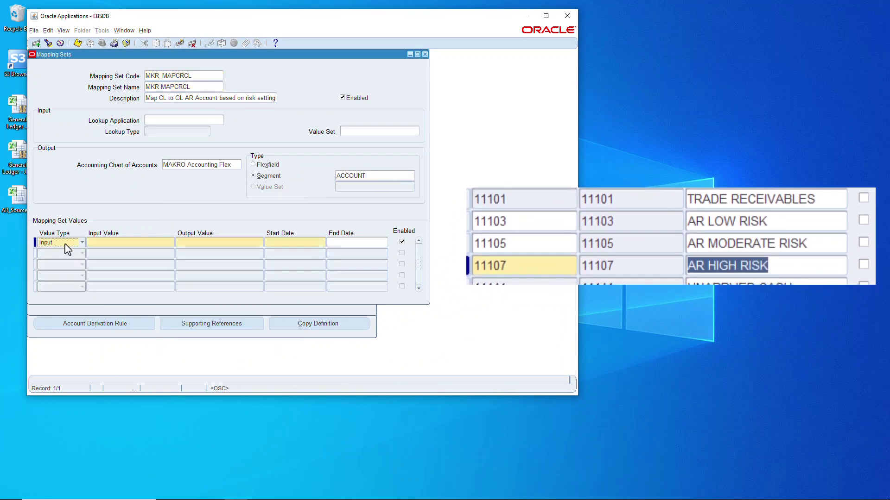
{"action": "left_click", "coordinate": [125, 243]}
{"action": "type", "text": "LOW11102"}
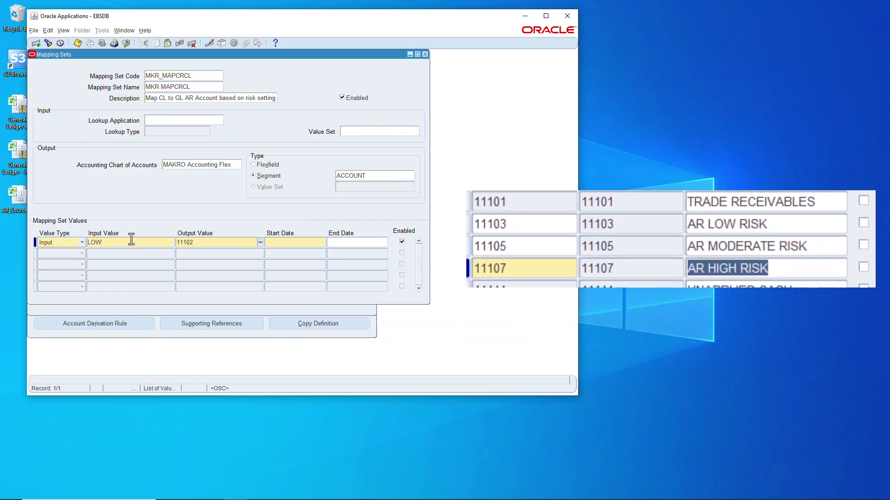
{"action": "key", "text": "Tab"}
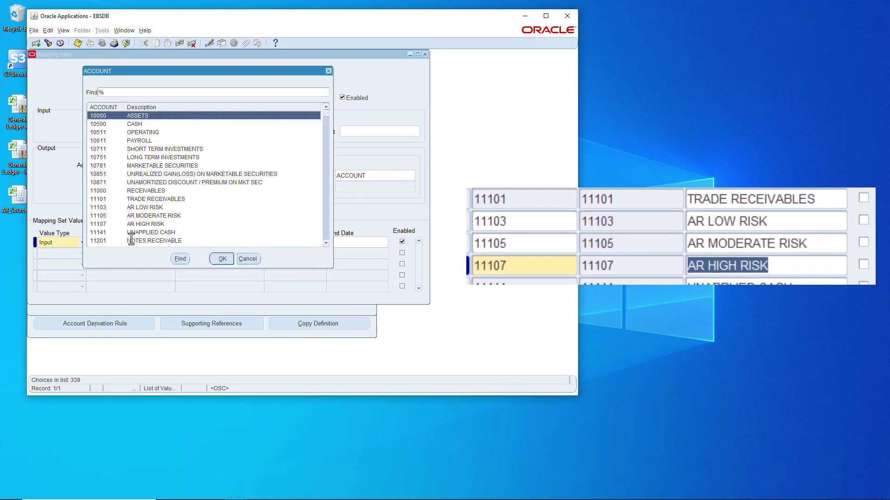
{"action": "left_click", "coordinate": [139, 214]}
{"action": "left_click", "coordinate": [227, 258]}
{"action": "double_click", "coordinate": [281, 243]}
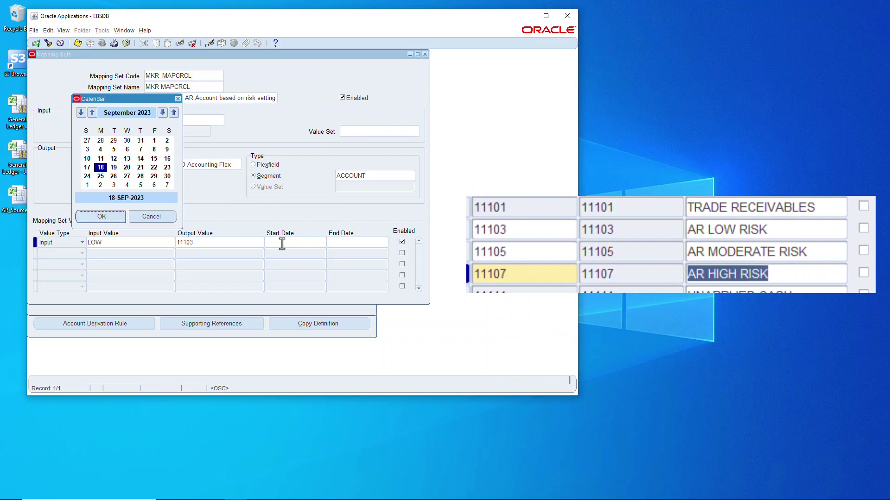
{"action": "key", "text": "Return"}
{"action": "left_click", "coordinate": [312, 240]}
{"action": "key", "text": "BackSpace"}
{"action": "key", "text": "BackSpace"}
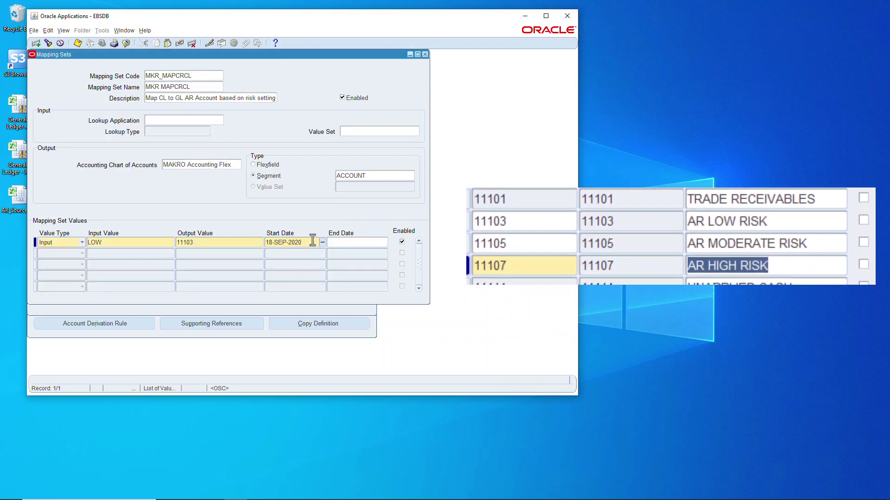
{"action": "key", "text": "Tab"}
- Add MODERATE mapped to 11105 from 18-SEP-2020, then HIGH mapped to 11107
{"action": "left_click", "coordinate": [96, 254]}
{"action": "type", "text": "MODERATE"}
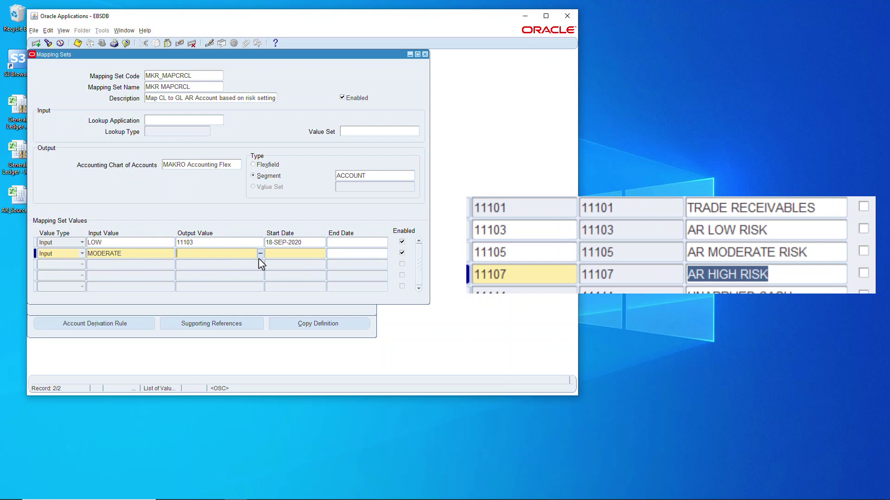
{"action": "left_click", "coordinate": [260, 254]}
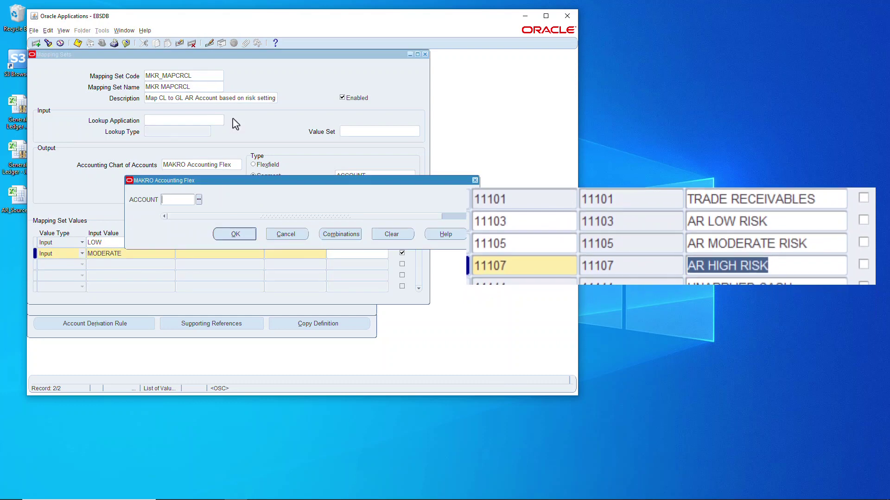
{"action": "type", "text": "111"}
{"action": "key", "text": "Tab"}
{"action": "double_click", "coordinate": [139, 217]}
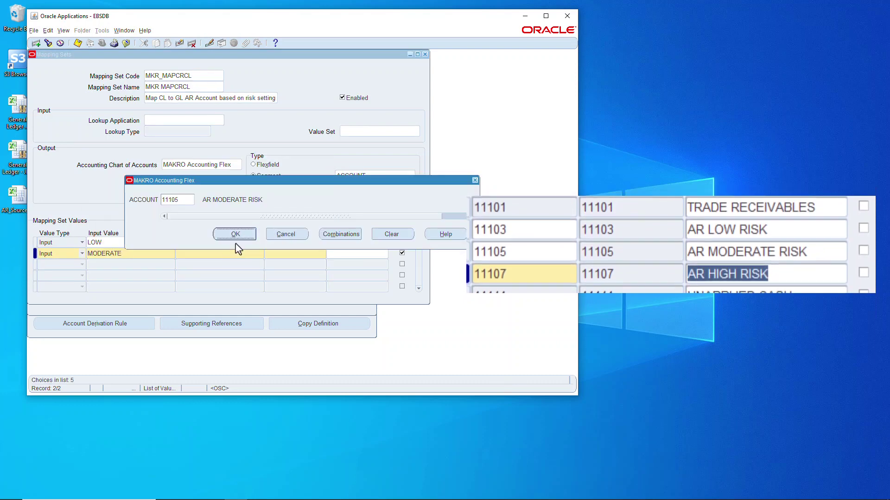
{"action": "left_click", "coordinate": [235, 234]}
{"action": "type", "text": "18-SEP-"}
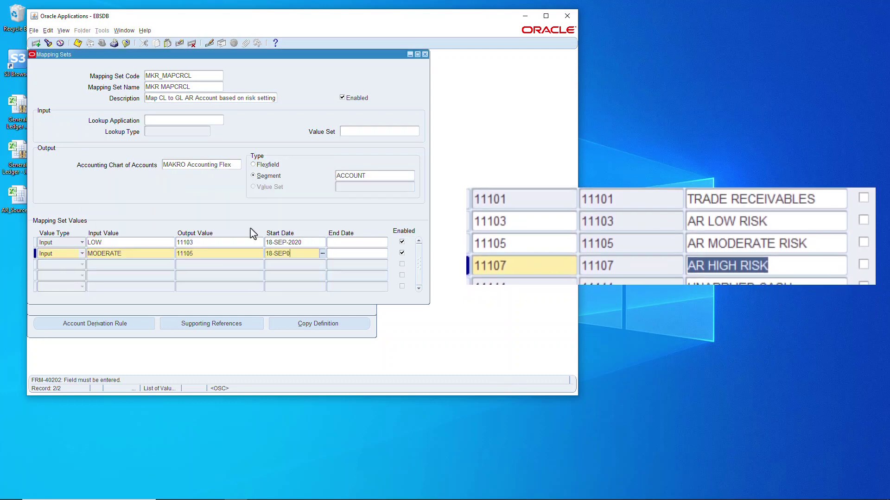
{"action": "type", "text": "2020"}
{"action": "left_click", "coordinate": [97, 264]}
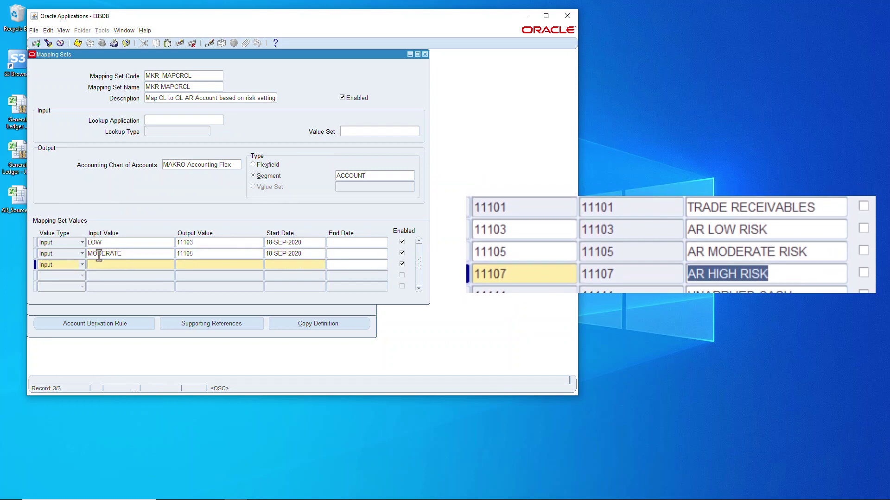
{"action": "type", "text": "HIGH11107"}
{"action": "key", "text": "Tab"}
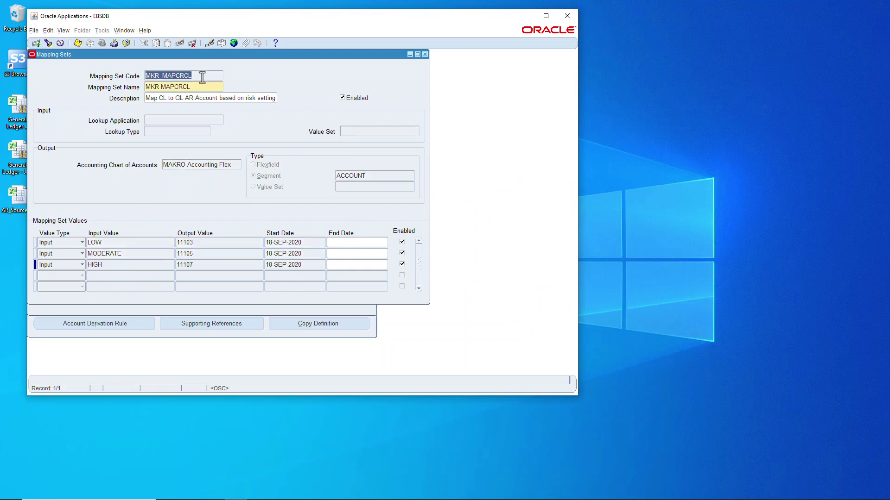
- Set the rule's value to mapping set MKR MAPCRCL with input source MKR GET CREDIT CLASS, and save
{"action": "left_click", "coordinate": [425, 55]}
{"action": "left_click", "coordinate": [185, 212]}
{"action": "type", "text": "MKR MAPCRCL"}
{"action": "left_click", "coordinate": [250, 210]}
{"action": "type", "text": "MKR"}
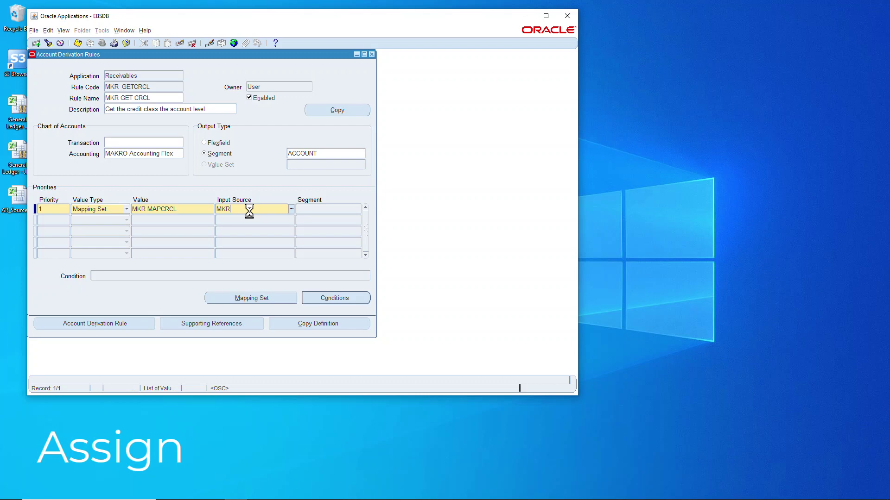
{"action": "key", "text": "shift+Tab"}
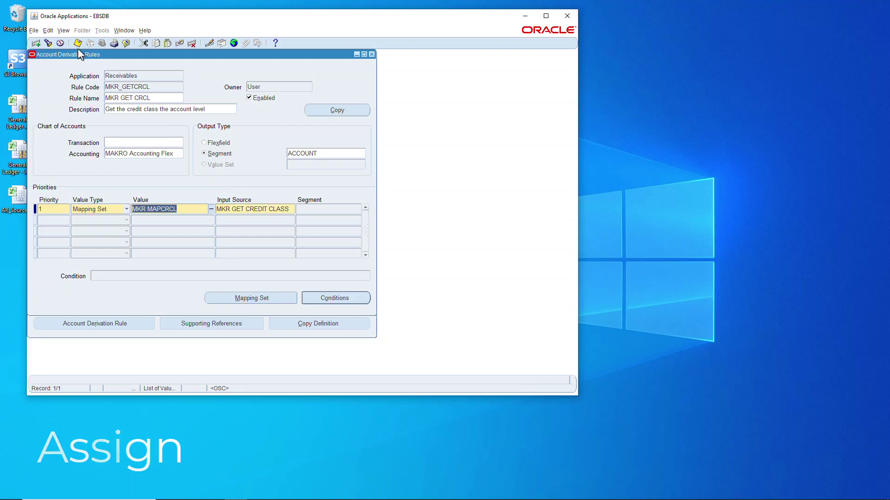
{"action": "left_click", "coordinate": [77, 43]}
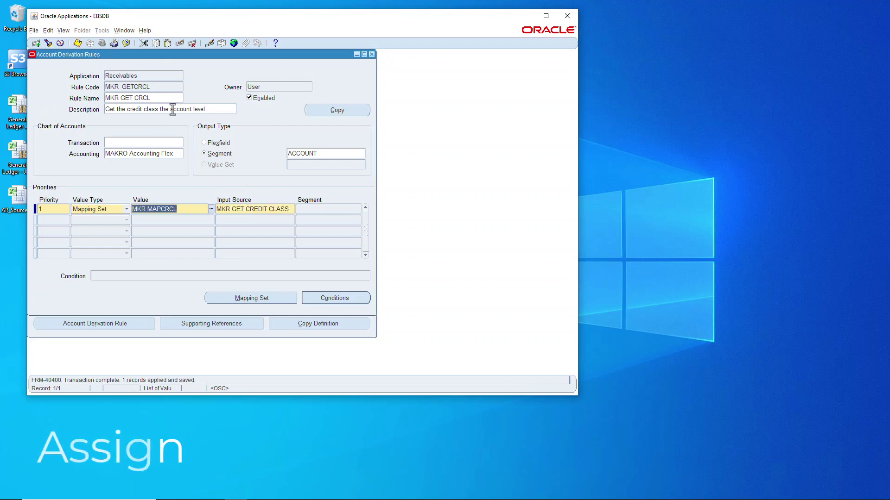
- Add segment ACCOUNT to the MKR INV_DEFAULT_REC line with rule MKR GET CRCL
{"action": "left_click", "coordinate": [372, 54]}
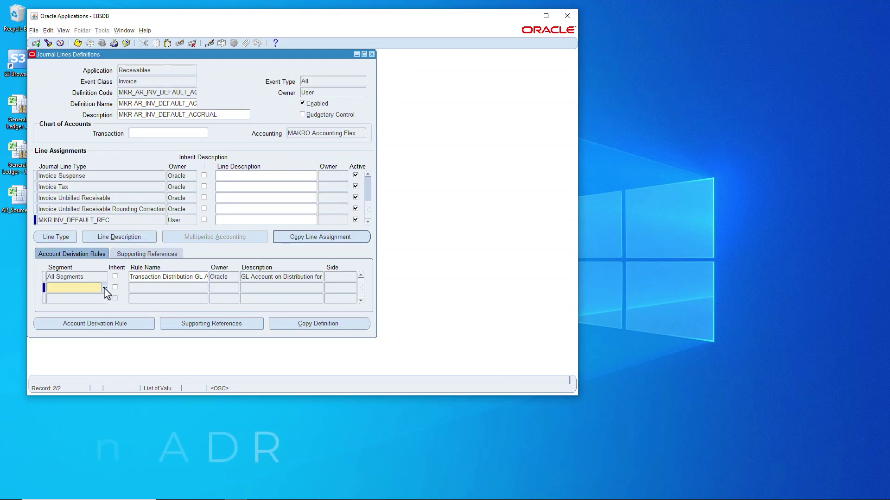
{"action": "type", "text": "ACCOUNT"}
{"action": "key", "text": "Tab"}
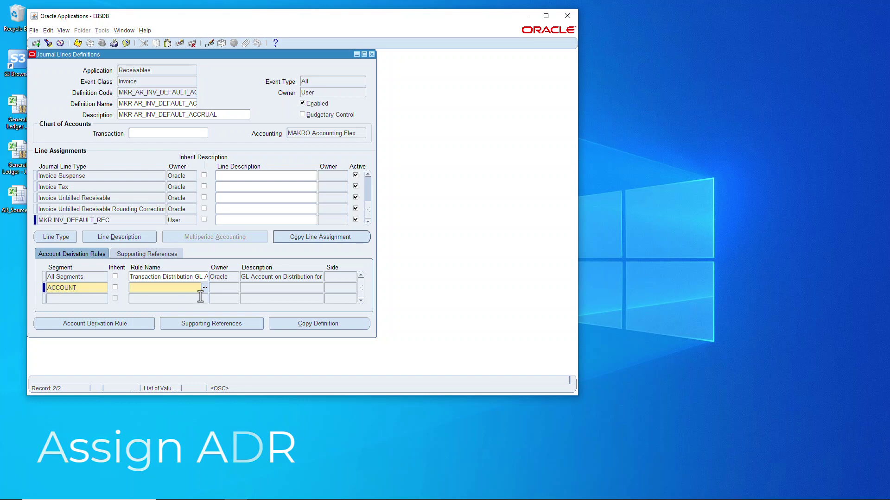
{"action": "left_click", "coordinate": [204, 288]}
{"action": "type", "text": "M%"}
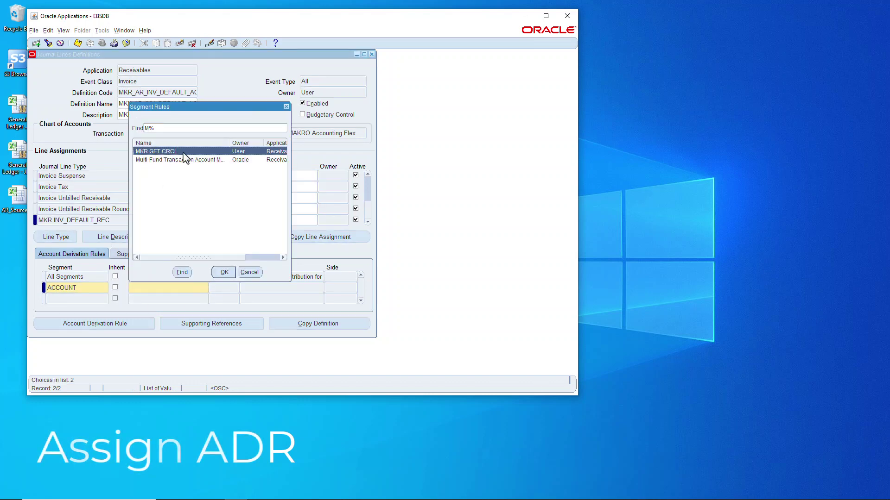
{"action": "left_click", "coordinate": [224, 272]}
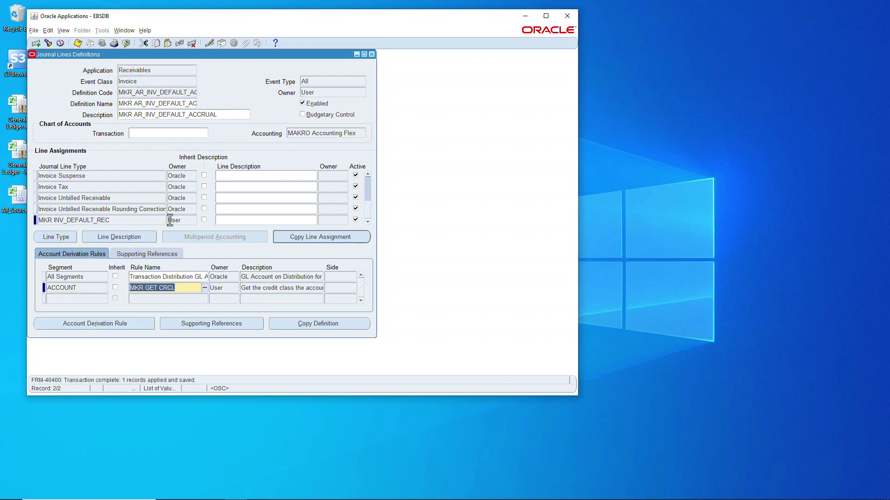
- Find the User-owned MKR_AR_DEFAULT_ACCRUAL accounting definition and show its Invoice event class lines
{"action": "left_click", "coordinate": [372, 54]}
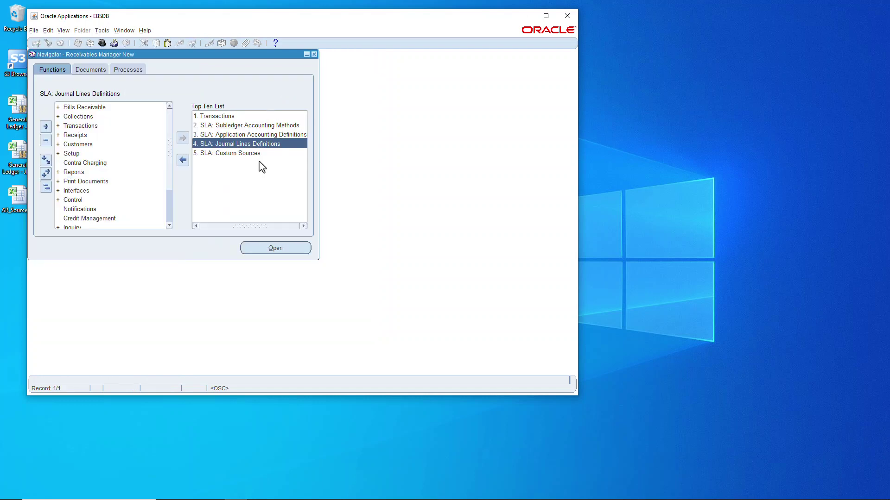
{"action": "double_click", "coordinate": [291, 134]}
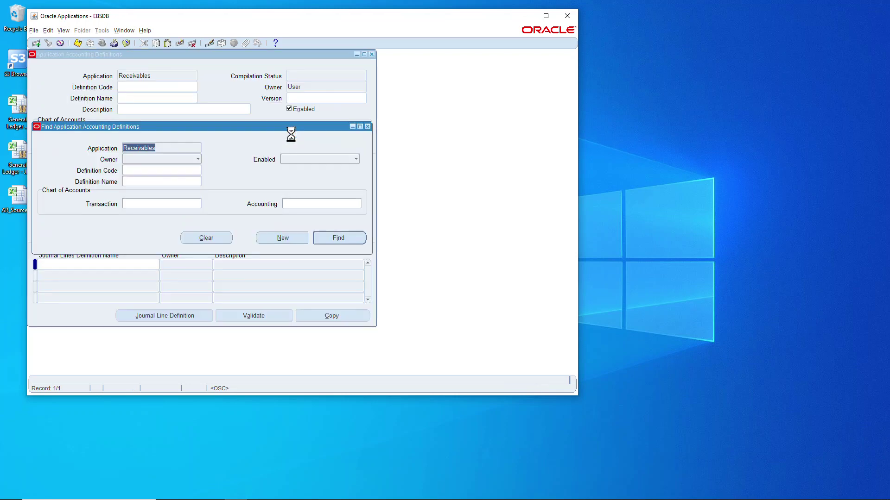
{"action": "left_click", "coordinate": [195, 161]}
{"action": "left_click", "coordinate": [171, 143]}
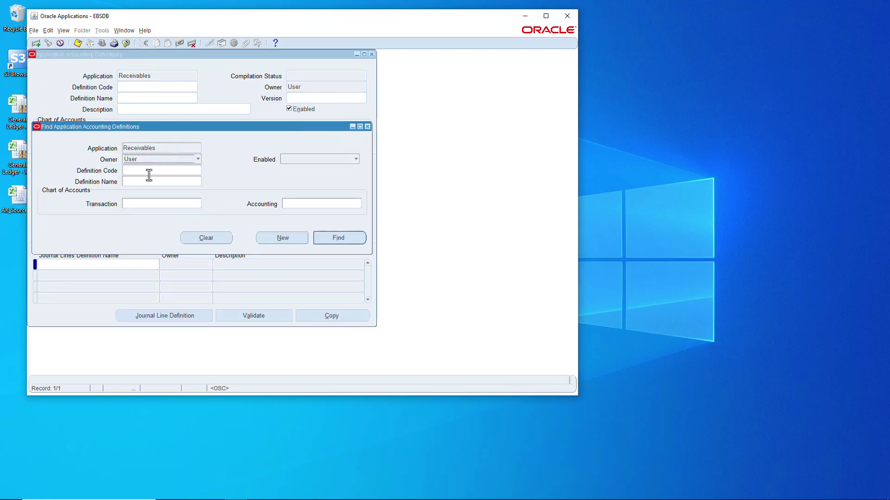
{"action": "left_click", "coordinate": [149, 171]}
{"action": "key", "text": "Tab"}
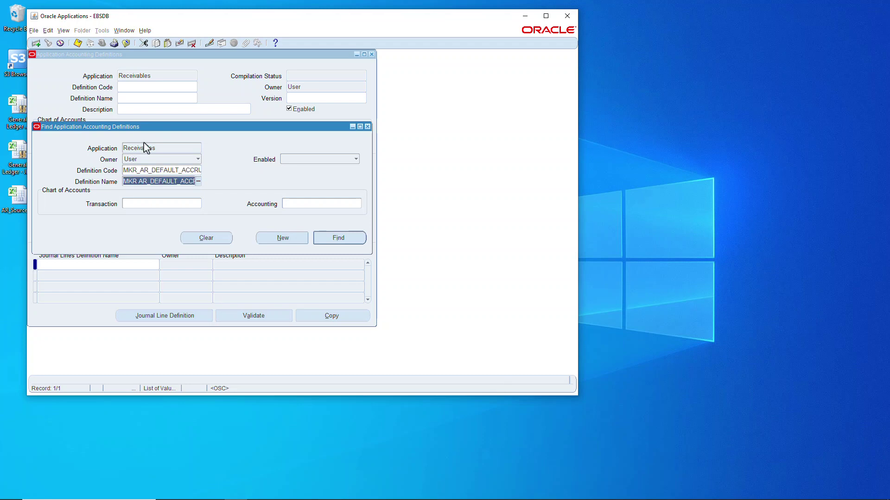
{"action": "left_click", "coordinate": [338, 239]}
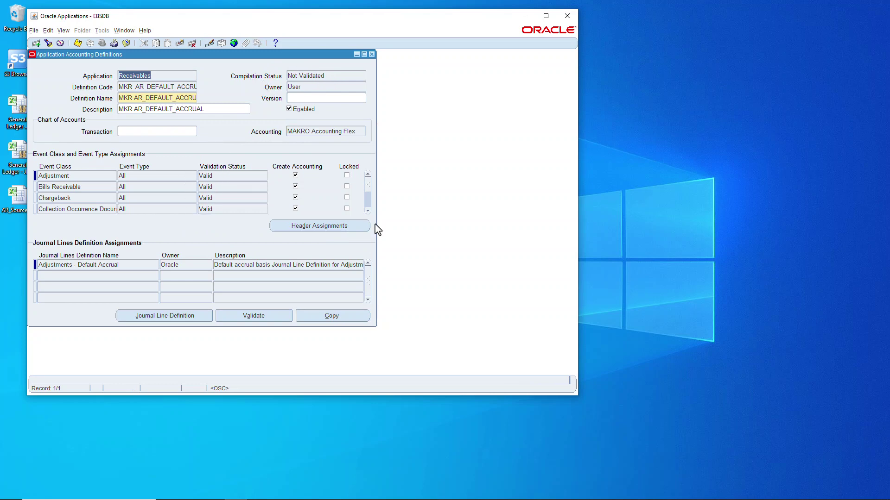
{"action": "left_click", "coordinate": [368, 212]}
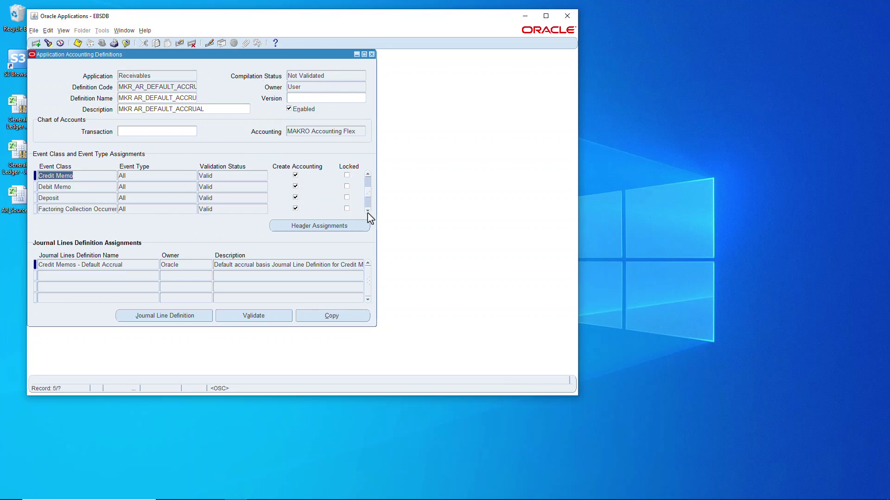
{"action": "scroll", "coordinate": [323, 206], "scroll_direction": "down", "scroll_amount": 4}
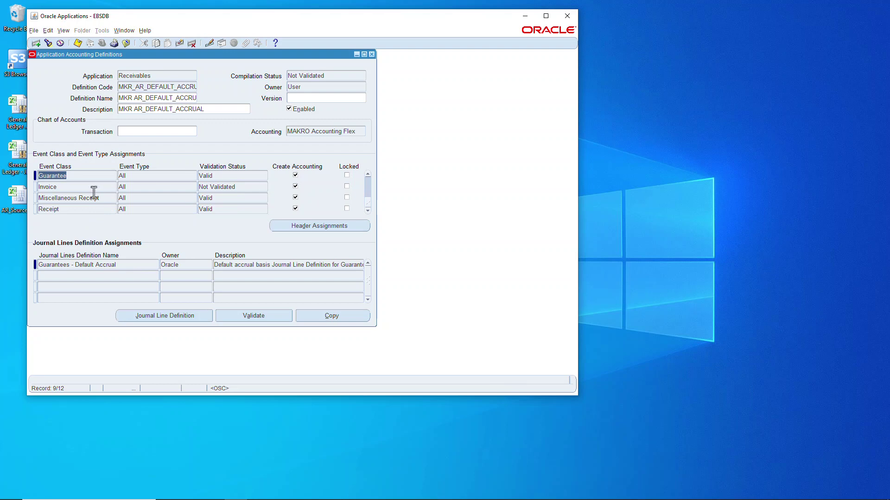
{"action": "left_click", "coordinate": [57, 187]}
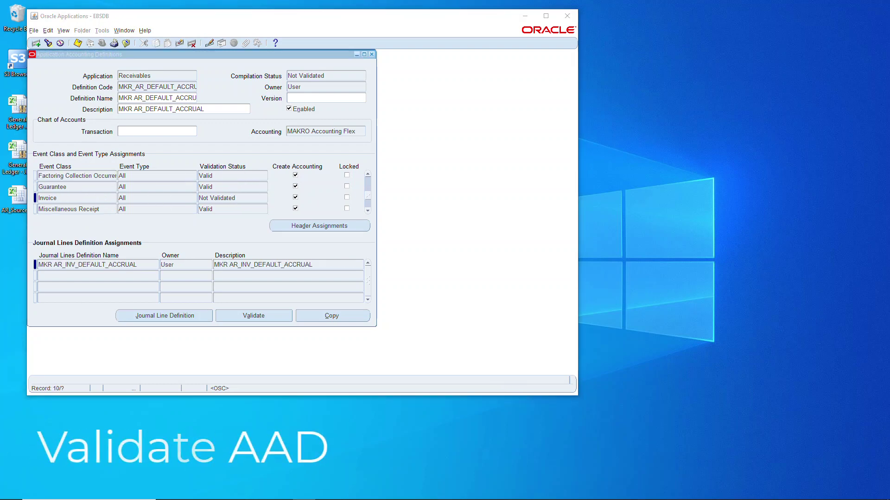
- Validate the definition and confirm the Invoice event class now reads Valid
{"action": "left_click", "coordinate": [248, 312]}
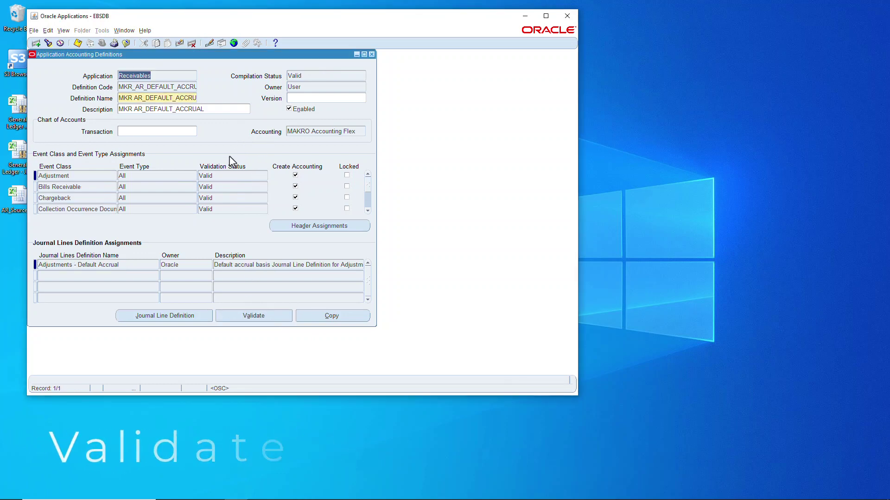
{"action": "left_click", "coordinate": [368, 211]}
{"action": "left_click", "coordinate": [368, 211]}
{"action": "left_click", "coordinate": [368, 211]}
{"action": "left_click", "coordinate": [367, 211]}
{"action": "left_click", "coordinate": [368, 210]}
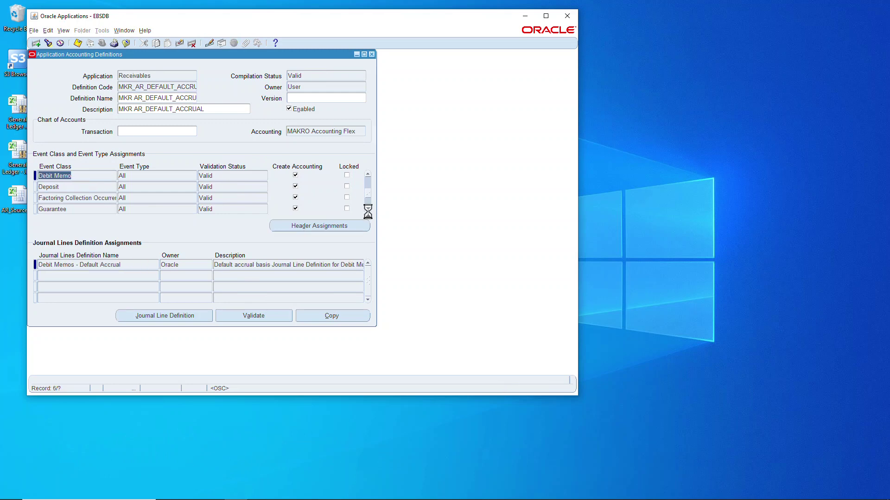
{"action": "left_click", "coordinate": [368, 211]}
{"action": "left_click", "coordinate": [368, 211]}
{"action": "left_click", "coordinate": [368, 210]}
{"action": "left_click", "coordinate": [105, 187]}
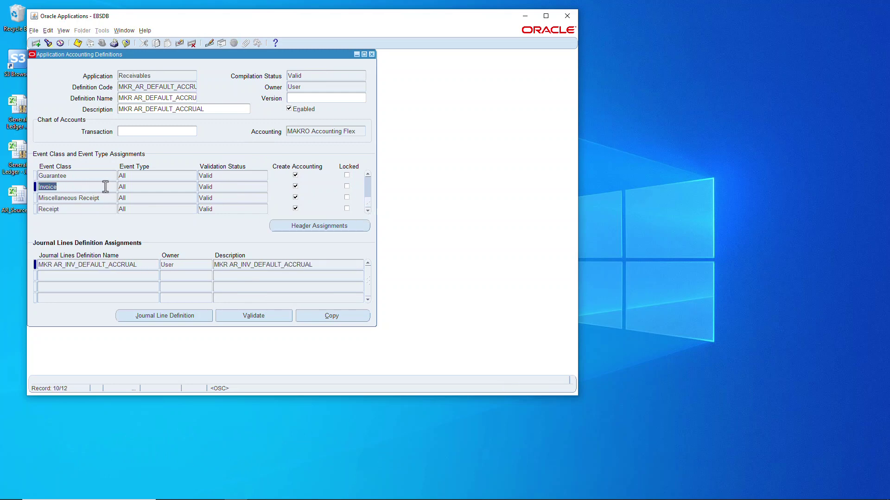
- Create draft accounting for invoice 10000
{"action": "left_click", "coordinate": [371, 55]}
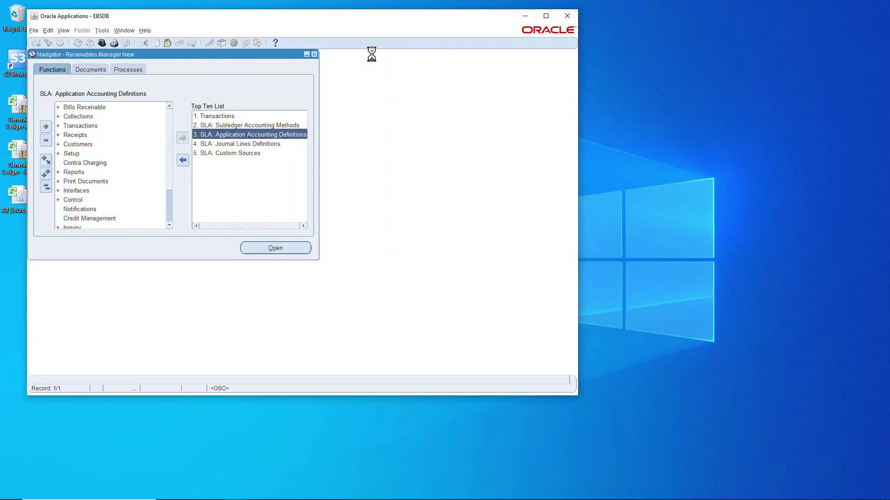
{"action": "left_click", "coordinate": [102, 30]}
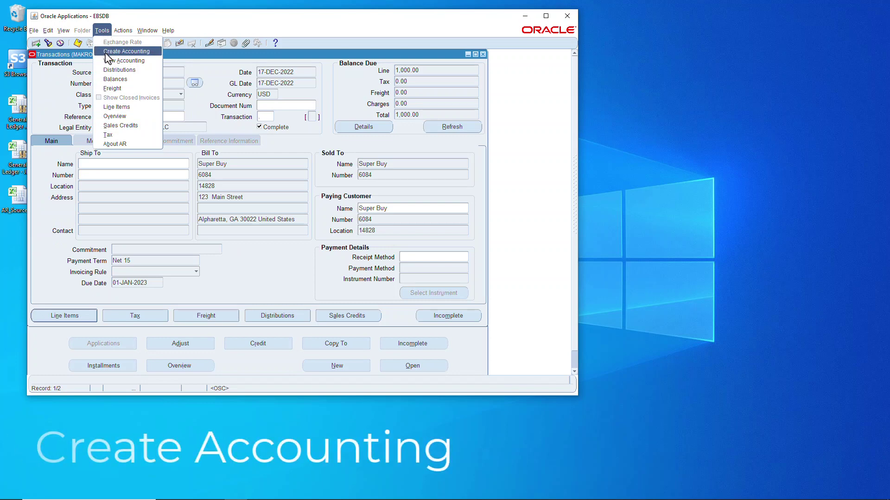
{"action": "left_click", "coordinate": [105, 54]}
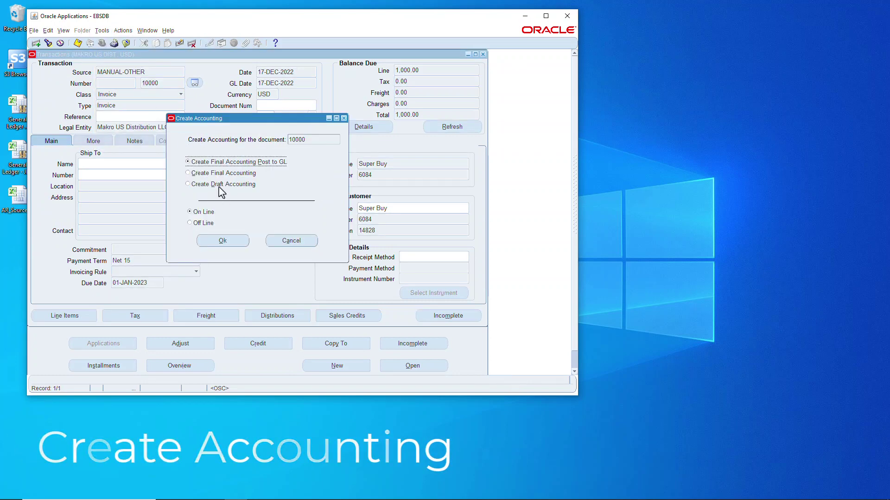
{"action": "left_click", "coordinate": [224, 184]}
{"action": "left_click", "coordinate": [223, 241]}
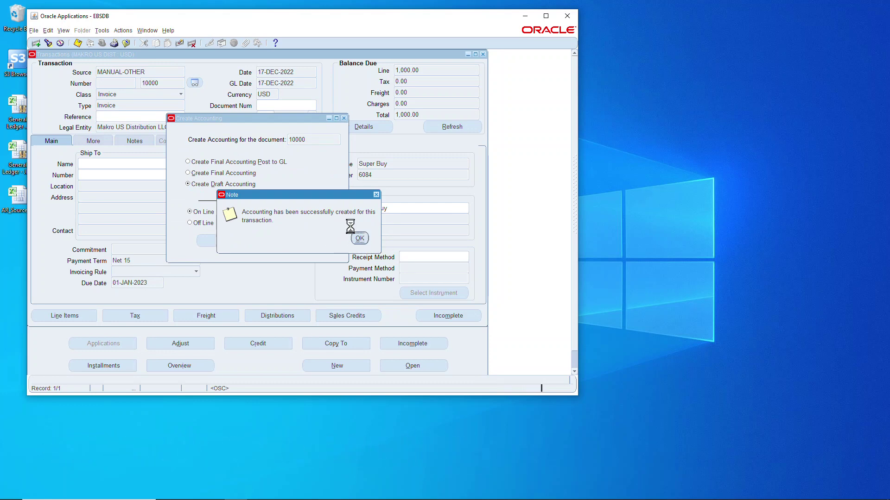
{"action": "left_click", "coordinate": [359, 238]}
- Check the receivable line posts to 1021.11107 and review the invoice distributions
{"action": "left_click", "coordinate": [105, 34]}
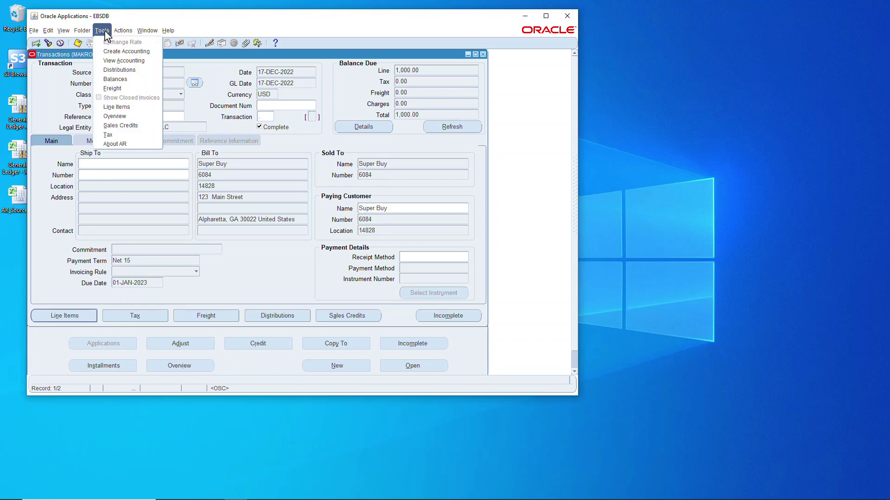
{"action": "left_click", "coordinate": [122, 58]}
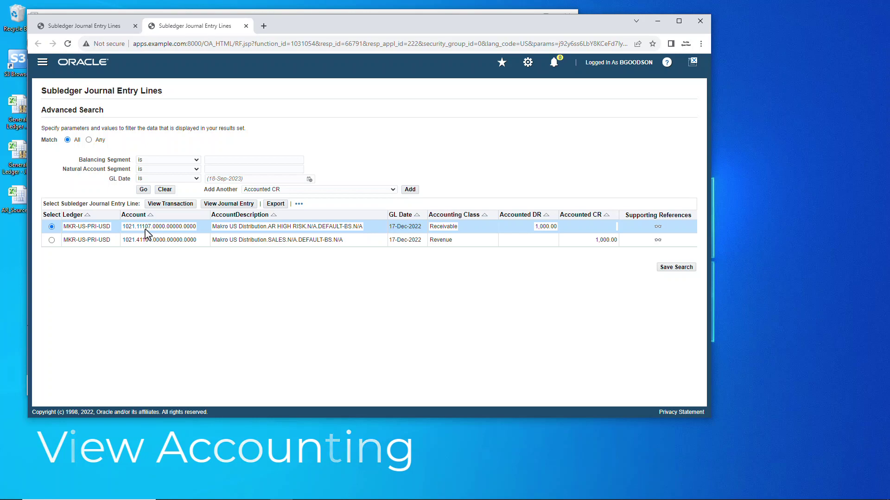
{"action": "double_click", "coordinate": [143, 227]}
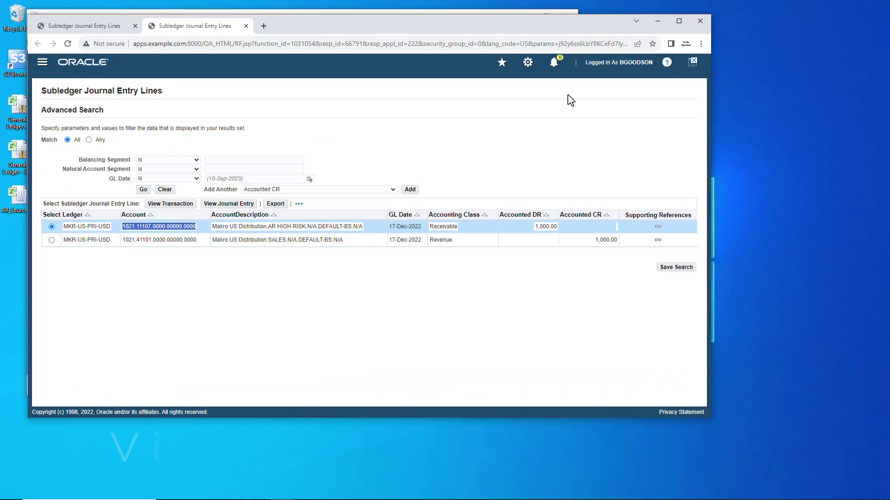
{"action": "left_click", "coordinate": [655, 24]}
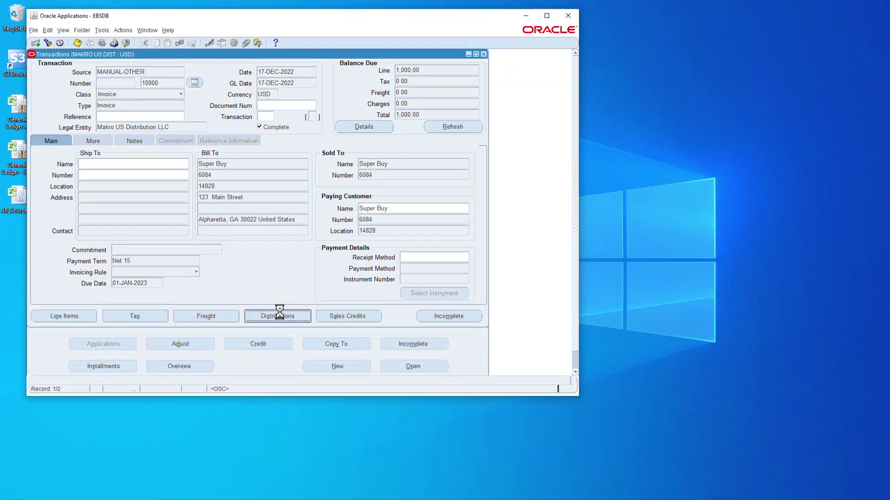
{"action": "left_click", "coordinate": [278, 311]}
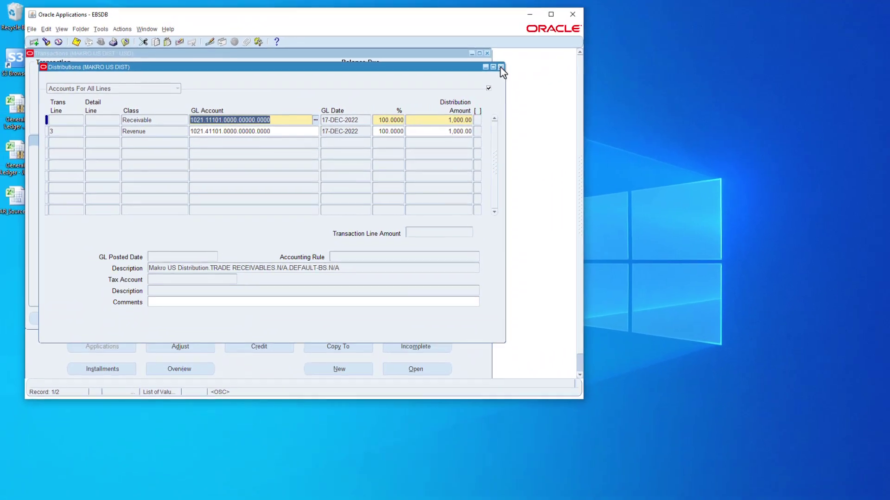
{"action": "left_click", "coordinate": [574, 52]}
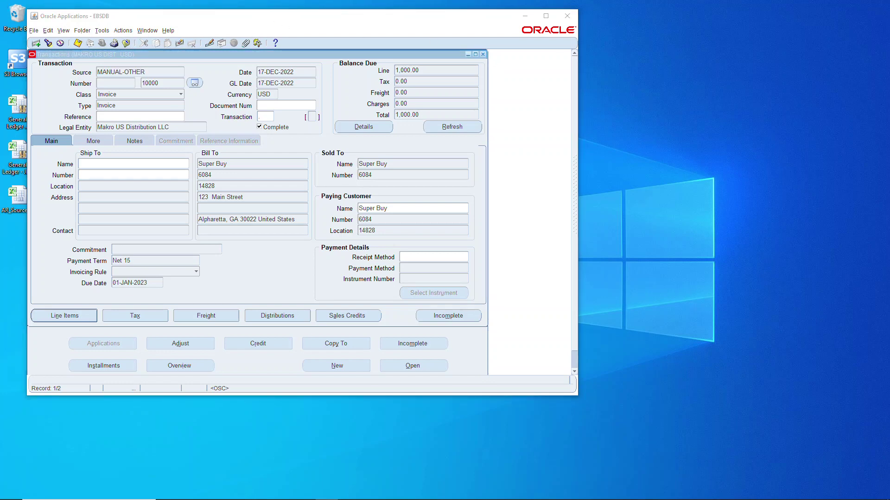
- Replace the High Risk credit classification with Moderate Risk on the customer account
{"action": "left_click", "coordinate": [525, 16]}
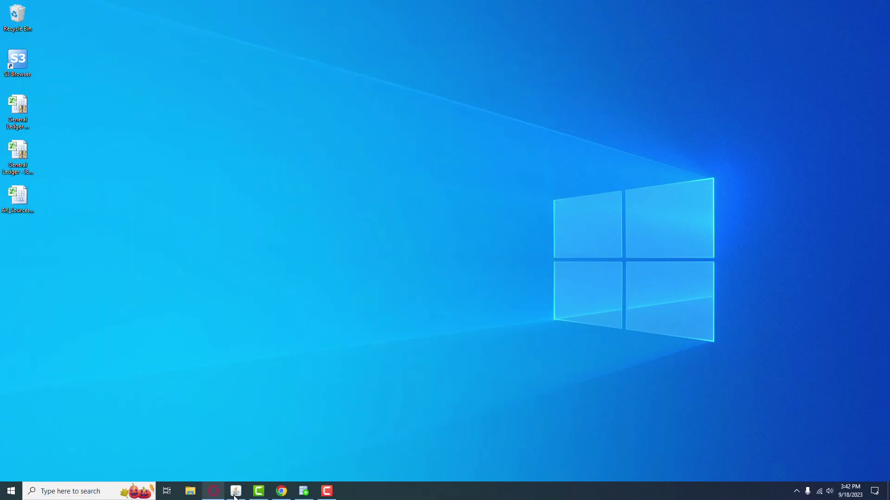
{"action": "left_click", "coordinate": [216, 491]}
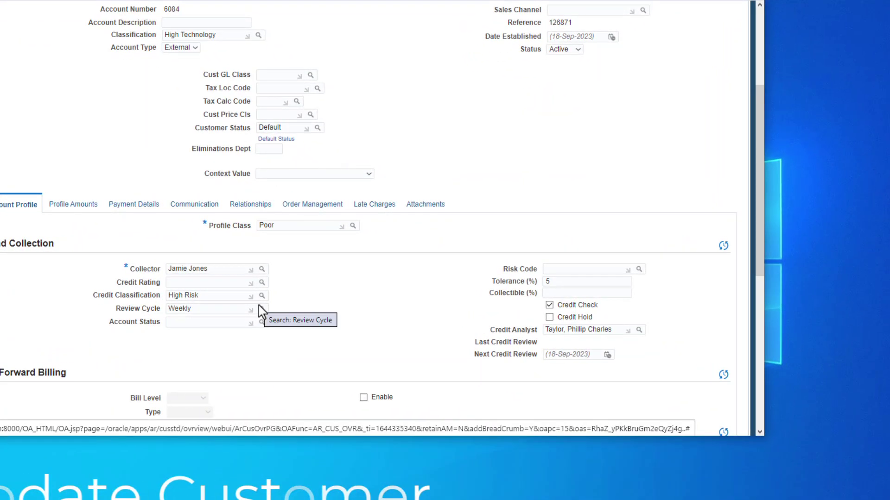
{"action": "left_click", "coordinate": [261, 297]}
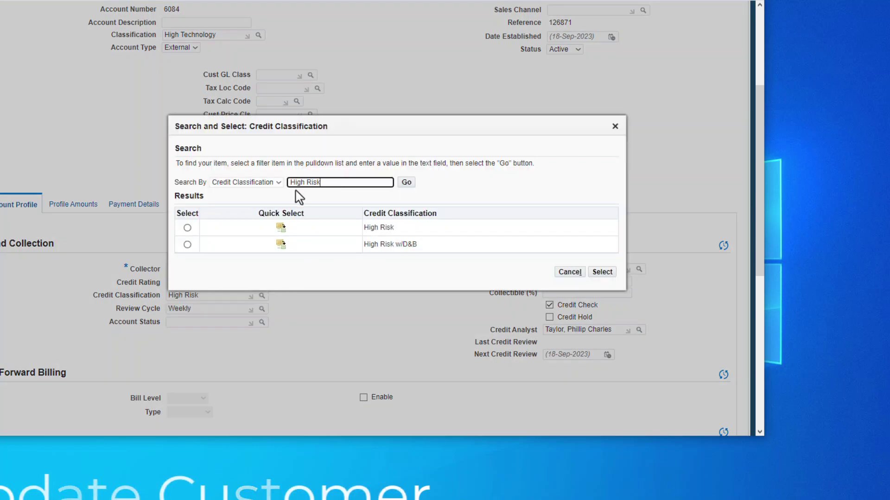
{"action": "left_click_drag", "start_coordinate": [296, 185], "coordinate": [209, 193]}
{"action": "key", "text": "BackSpace"}
{"action": "left_click", "coordinate": [401, 185]}
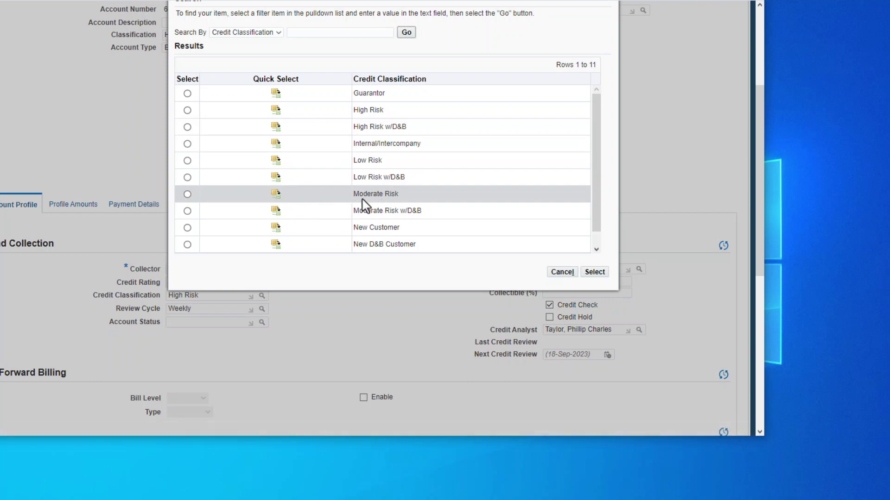
{"action": "left_click", "coordinate": [277, 197]}
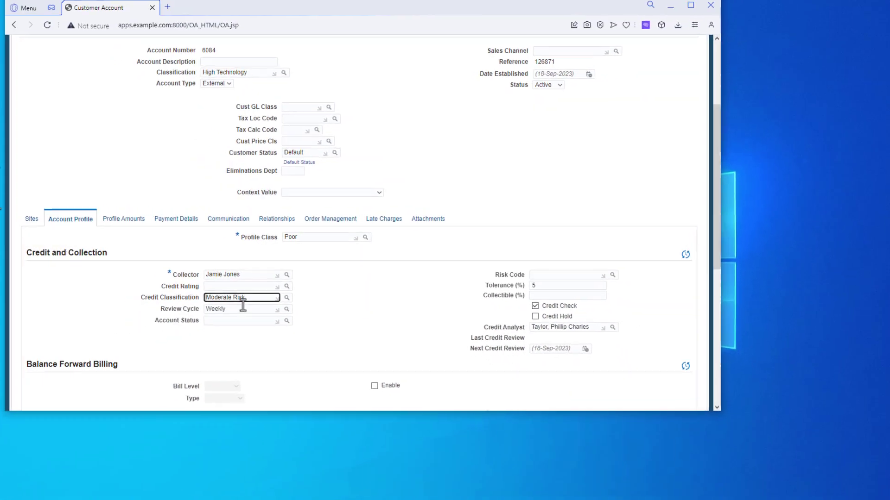
- Save the customer account and confirm Moderate Risk in the Account Profile
{"action": "scroll", "coordinate": [307, 289], "scroll_direction": "up", "scroll_amount": 5}
{"action": "left_click", "coordinate": [663, 113]}
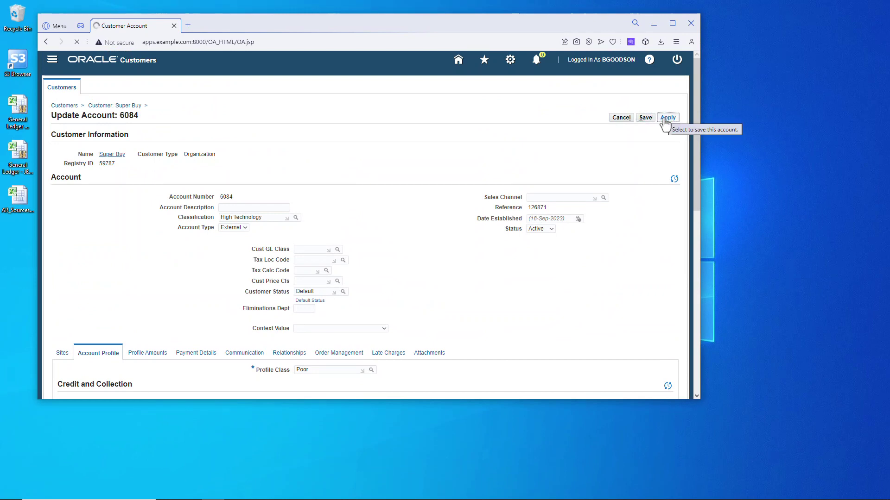
{"action": "scroll", "coordinate": [354, 167], "scroll_direction": "down", "scroll_amount": 5}
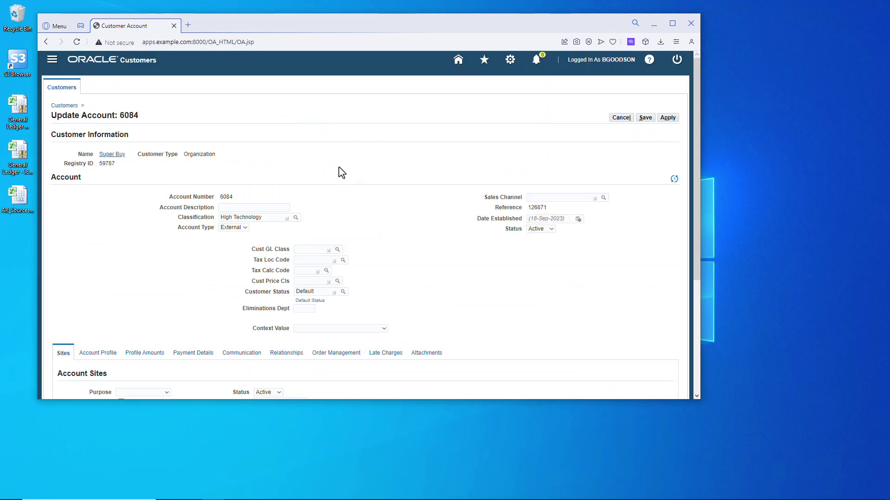
{"action": "scroll", "coordinate": [338, 171], "scroll_direction": "down", "scroll_amount": 3}
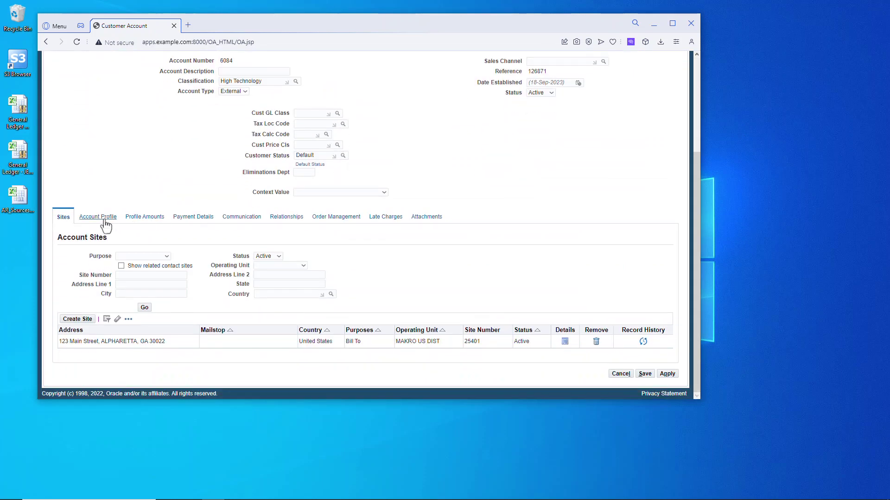
{"action": "left_click", "coordinate": [103, 217]}
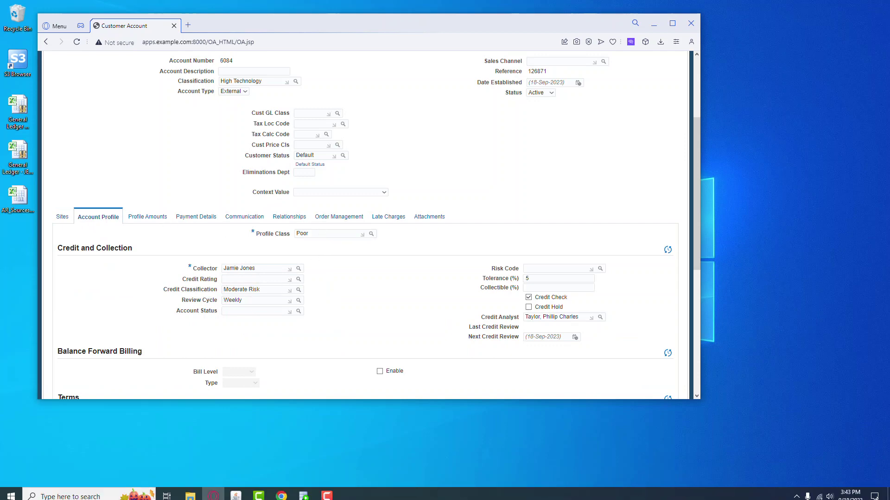
- Recomplete invoice 10000 and create final accounting posted to GL
{"action": "left_click", "coordinate": [654, 23]}
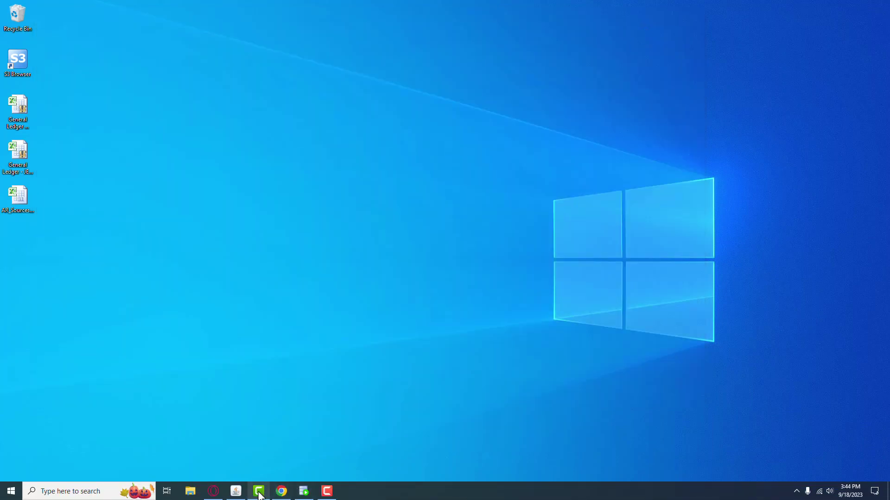
{"action": "left_click", "coordinate": [236, 495]}
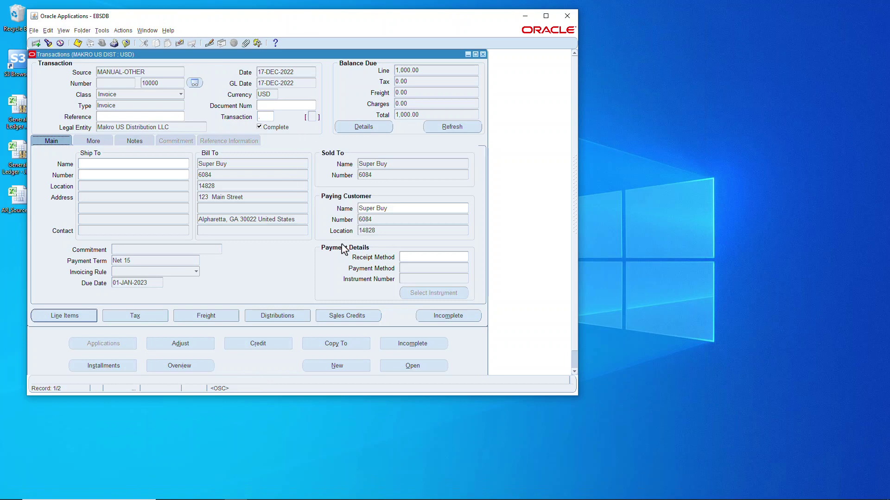
{"action": "left_click", "coordinate": [457, 316]}
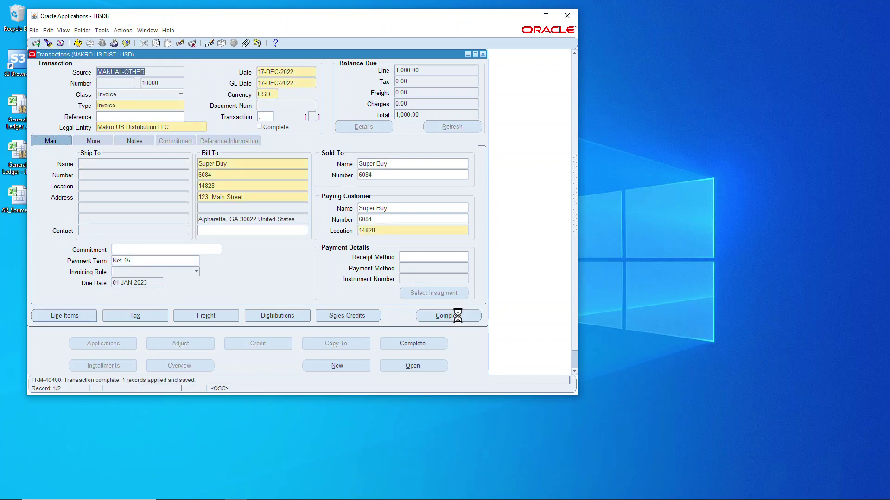
{"action": "left_click", "coordinate": [457, 316]}
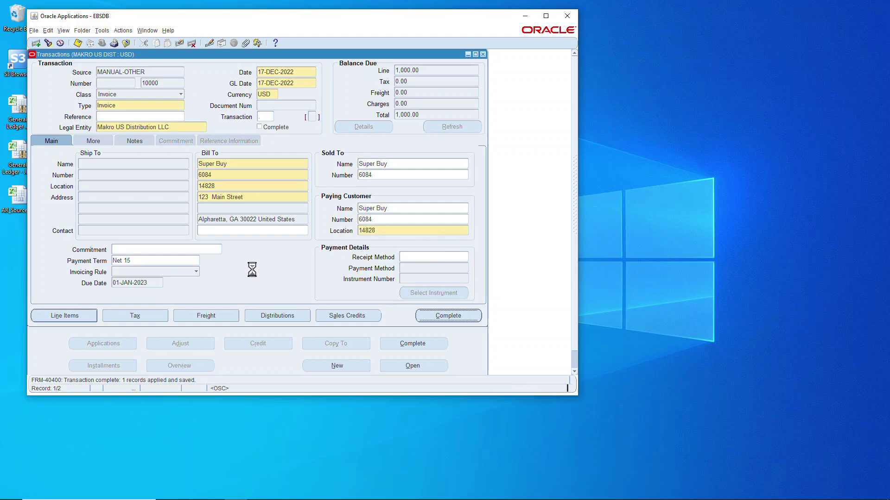
{"action": "left_click", "coordinate": [103, 30]}
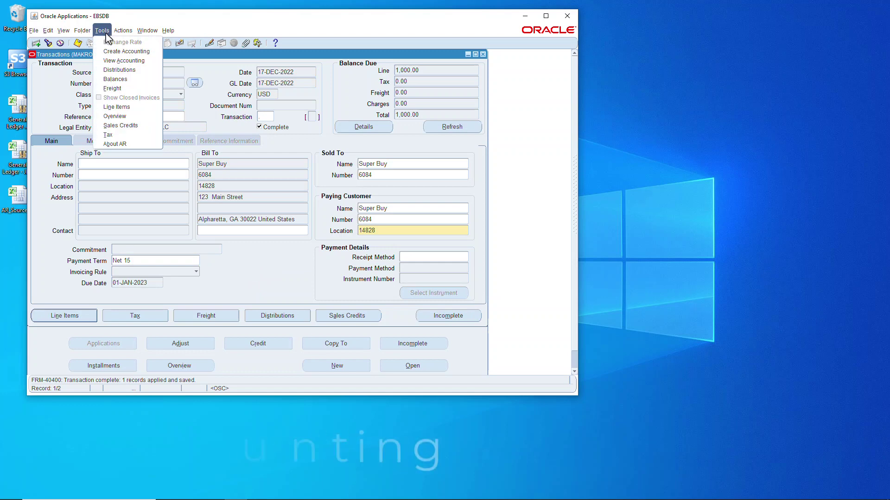
{"action": "left_click", "coordinate": [119, 52]}
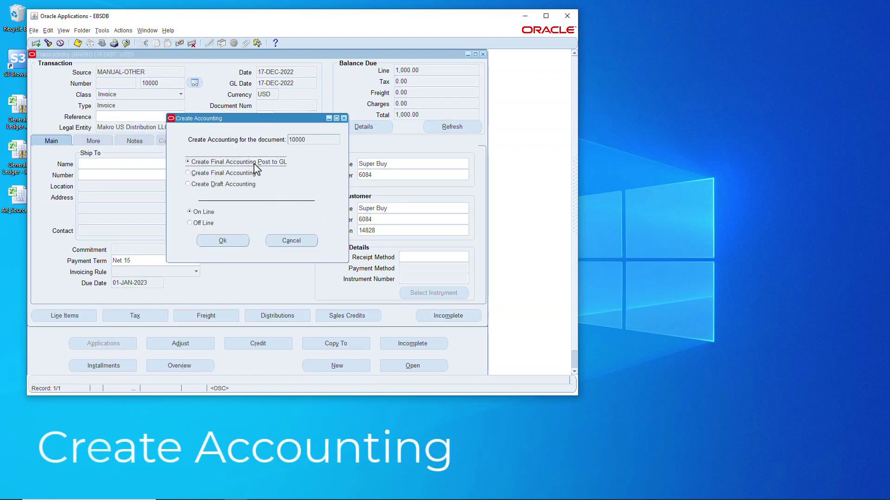
{"action": "left_click", "coordinate": [226, 240]}
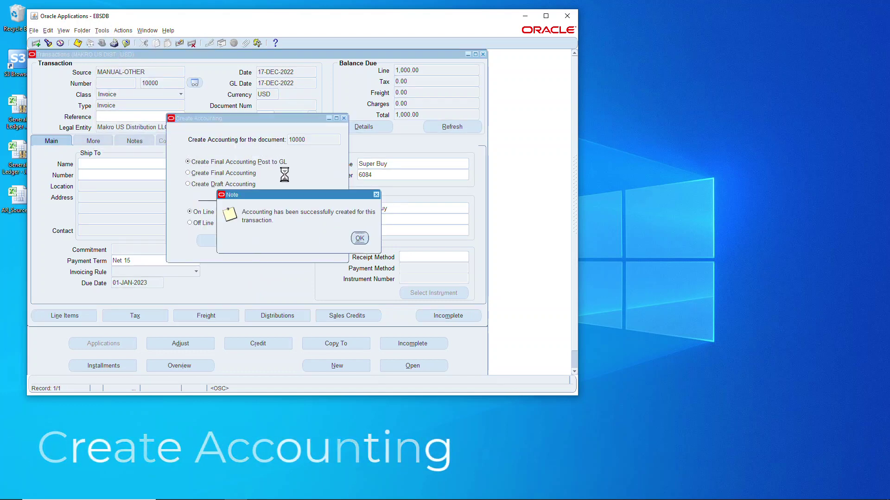
{"action": "left_click", "coordinate": [360, 239]}
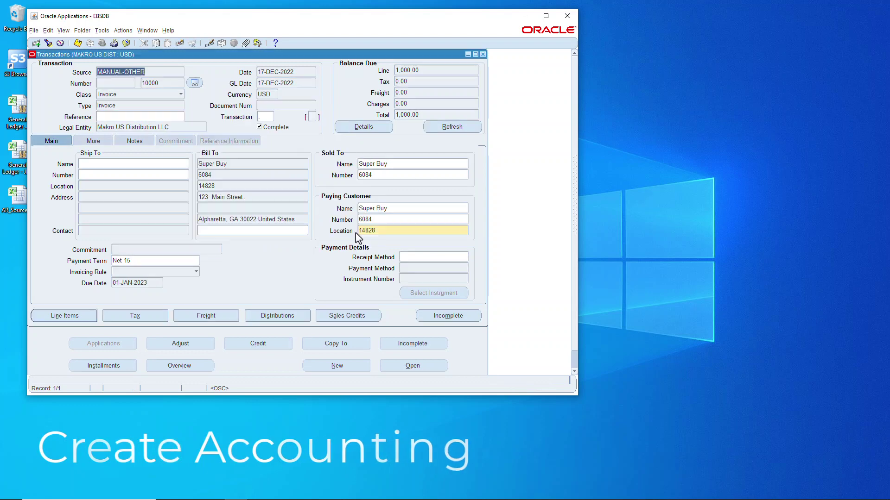
- Verify the receivable line now posts to AR MODERATE RISK 1021.11105, review distributions, and close the invoice
{"action": "left_click", "coordinate": [101, 31]}
{"action": "left_click", "coordinate": [125, 61]}
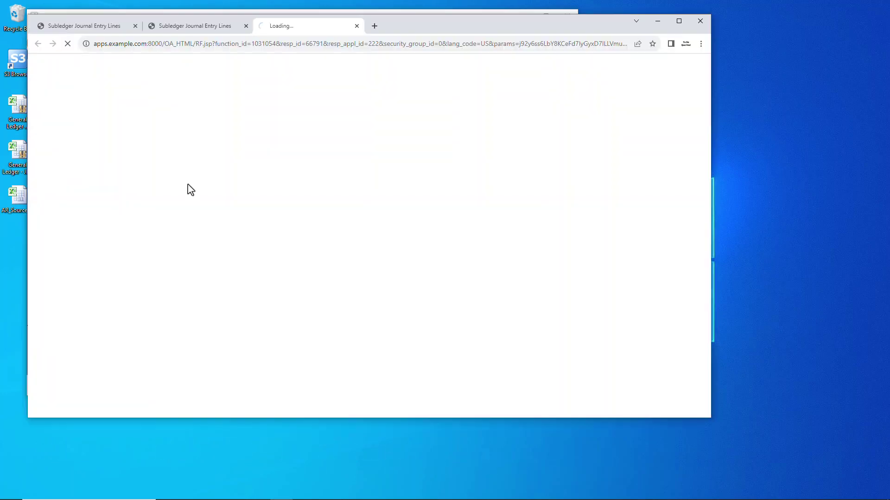
{"action": "left_click", "coordinate": [246, 25]}
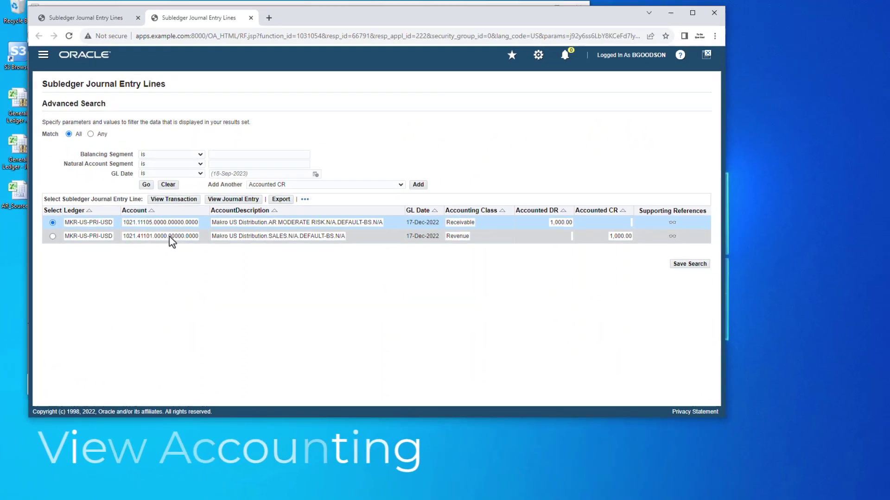
{"action": "left_click", "coordinate": [670, 13]}
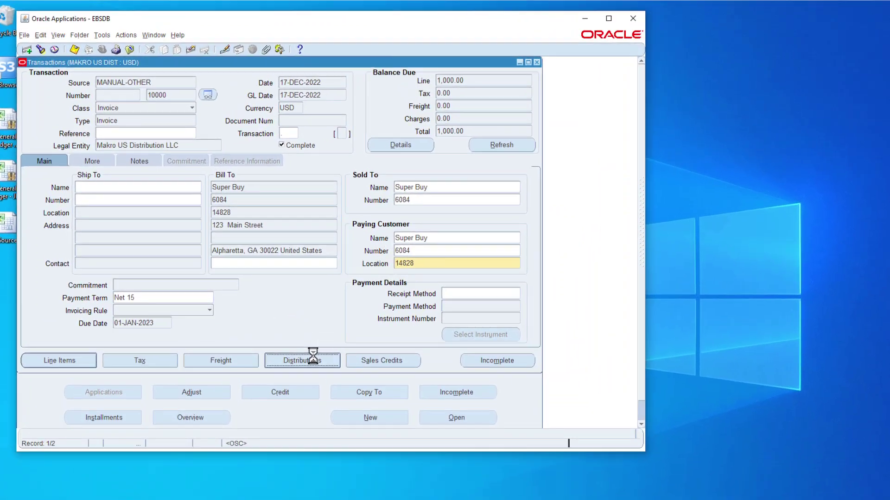
{"action": "left_click", "coordinate": [286, 312]}
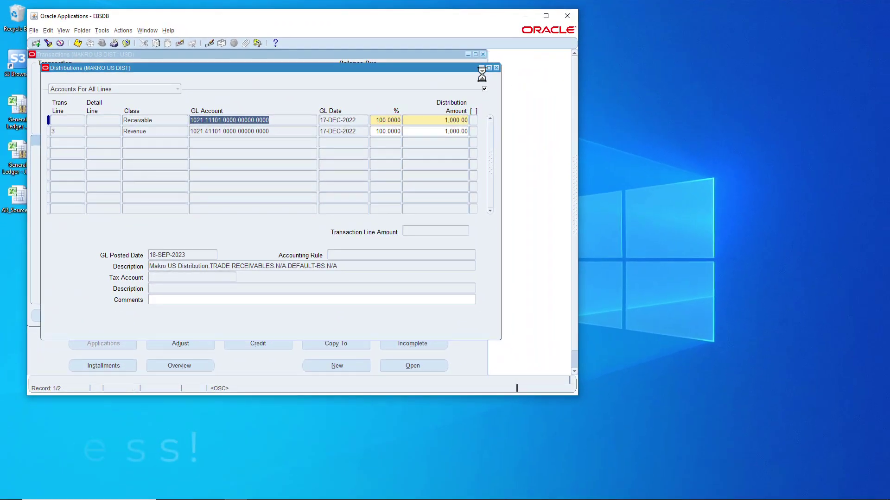
{"action": "left_click", "coordinate": [595, 85]}
{"action": "left_click", "coordinate": [483, 55]}
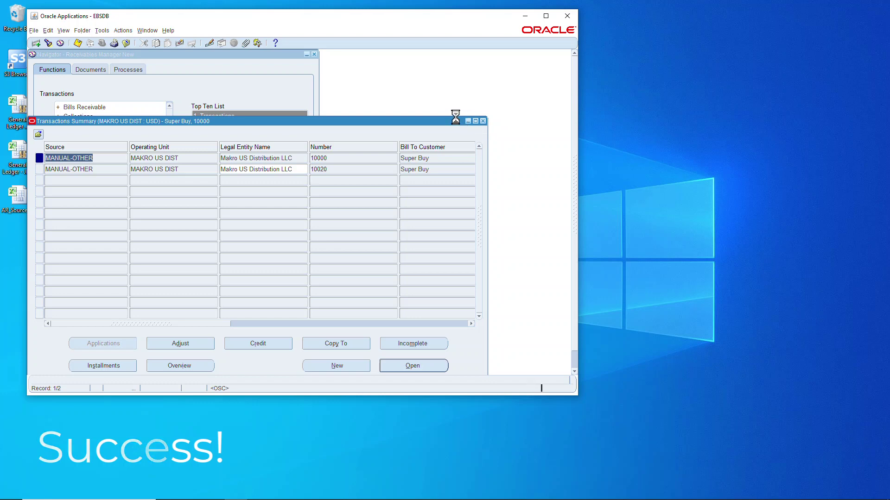